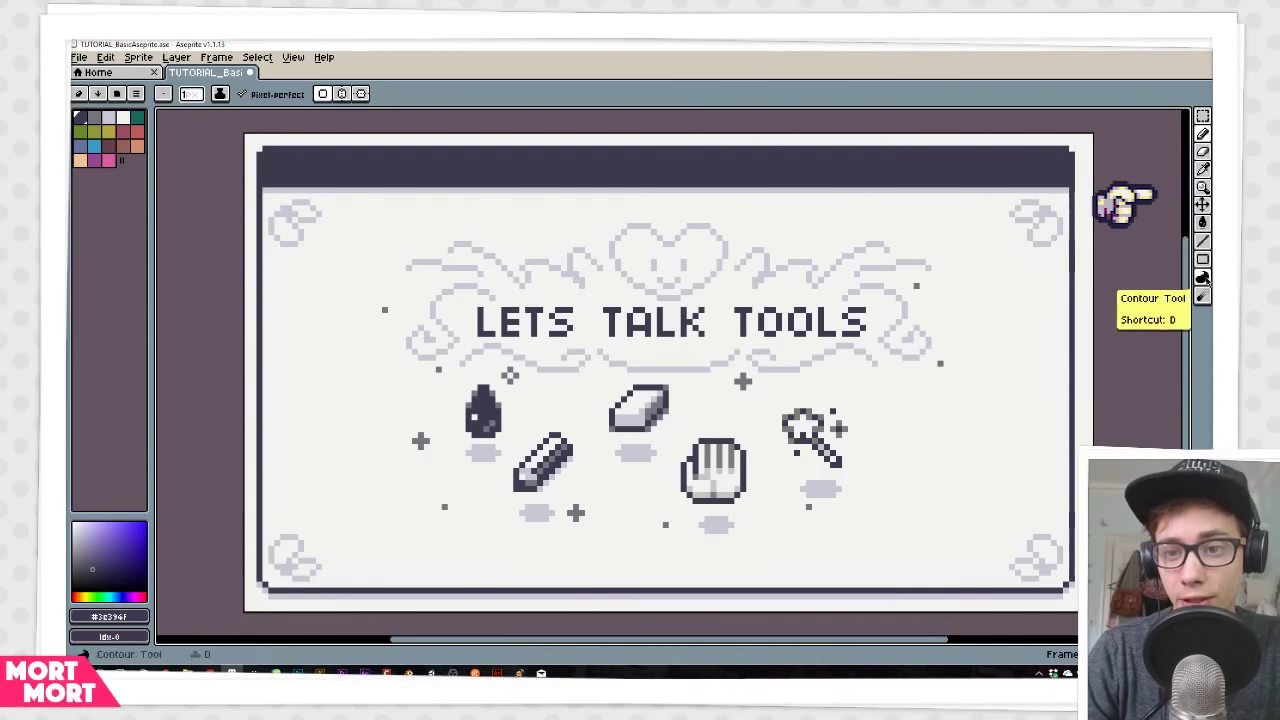
Step: Advance to the Pen tool frame and draw a looping freehand squiggle with the 1 px Pencil tool
{"action": "key", "text": "Right"}
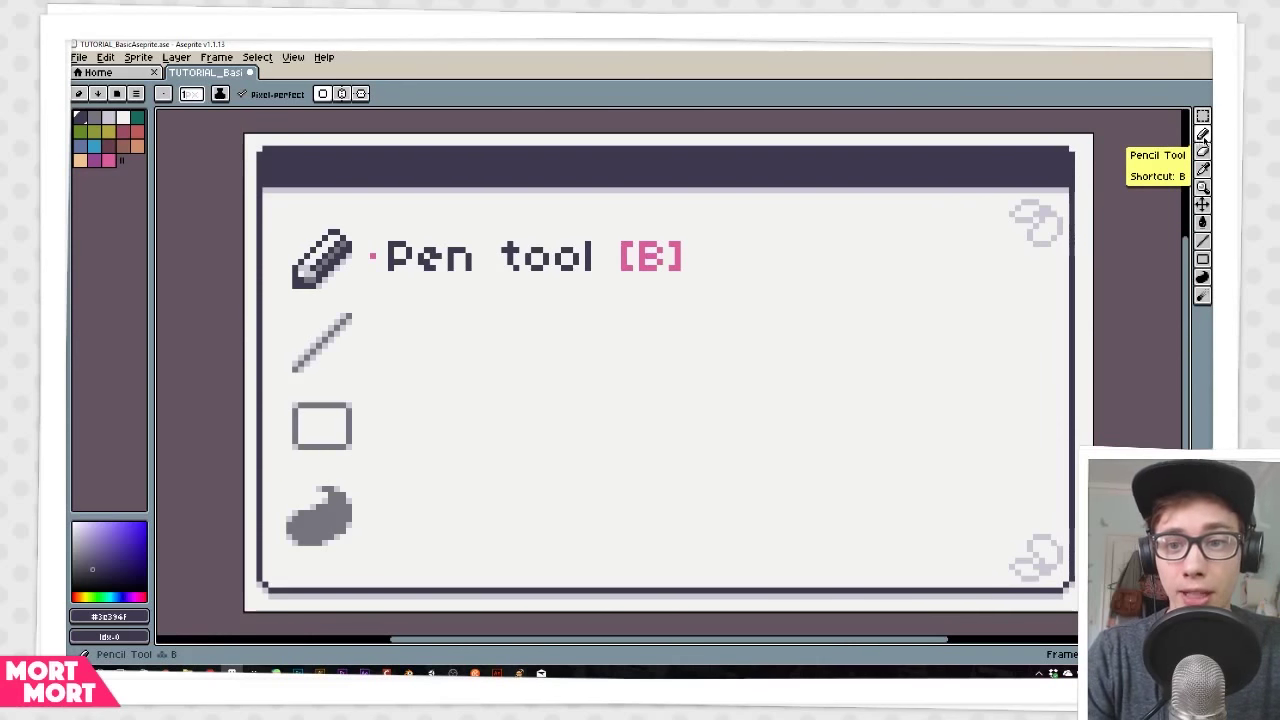
{"action": "key", "text": "b"}
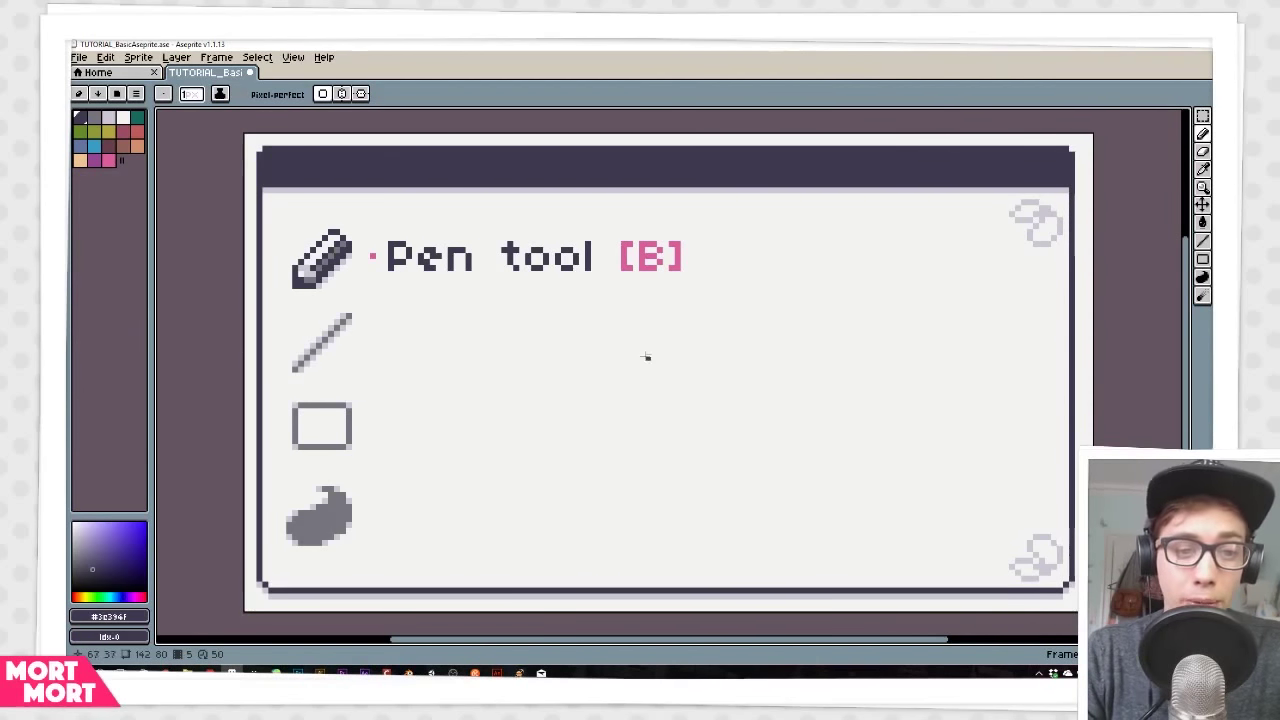
{"action": "mouse_move", "coordinate": [646, 357]}
{"action": "left_mouse_down"}
{"action": "mouse_move", "coordinate": [712, 303]}
{"action": "mouse_move", "coordinate": [744, 297]}
{"action": "mouse_move", "coordinate": [744, 323]}
{"action": "mouse_move", "coordinate": [618, 383]}
{"action": "left_mouse_up"}
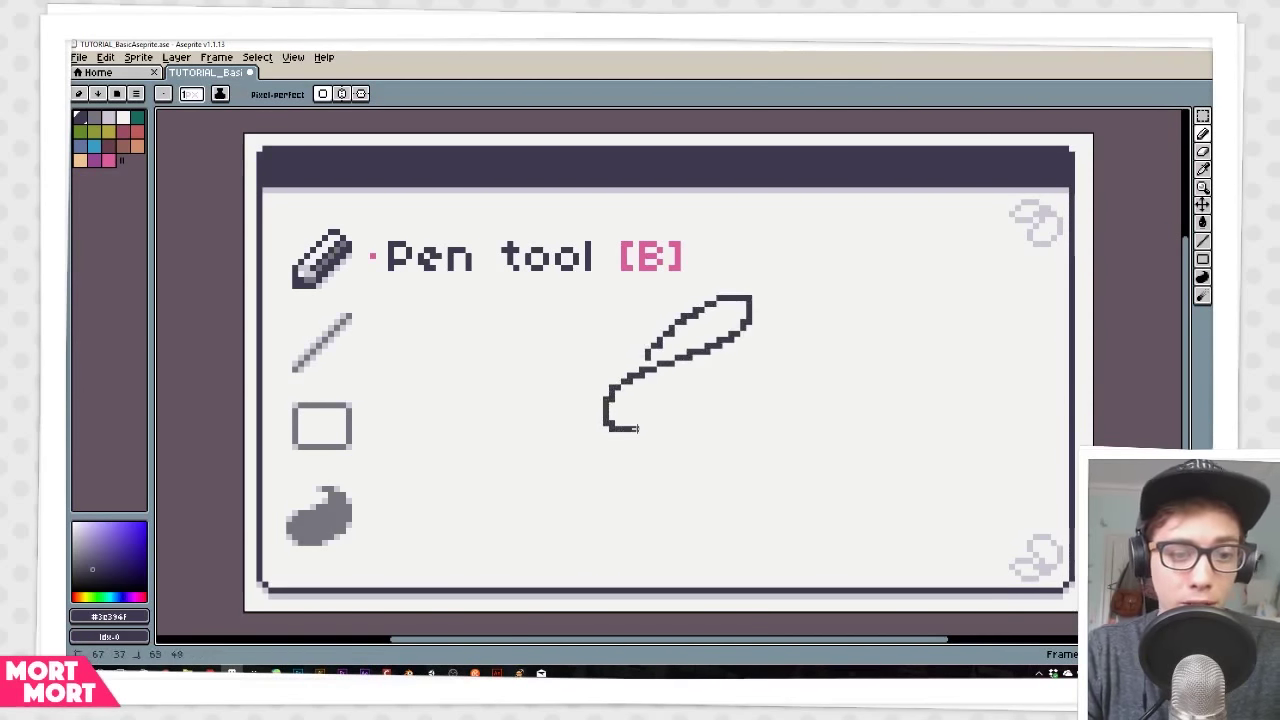
{"action": "left_click_drag", "start_coordinate": [636, 428], "coordinate": [739, 371]}
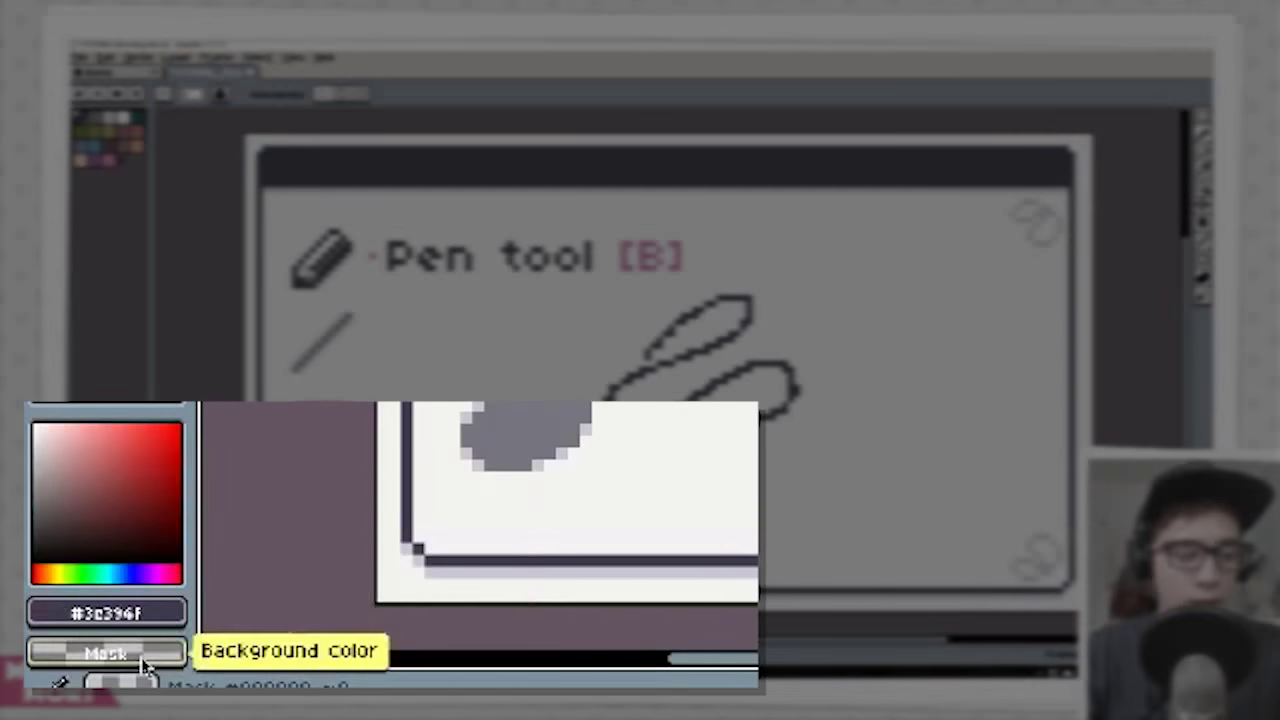
{"action": "left_click", "coordinate": [141, 660]}
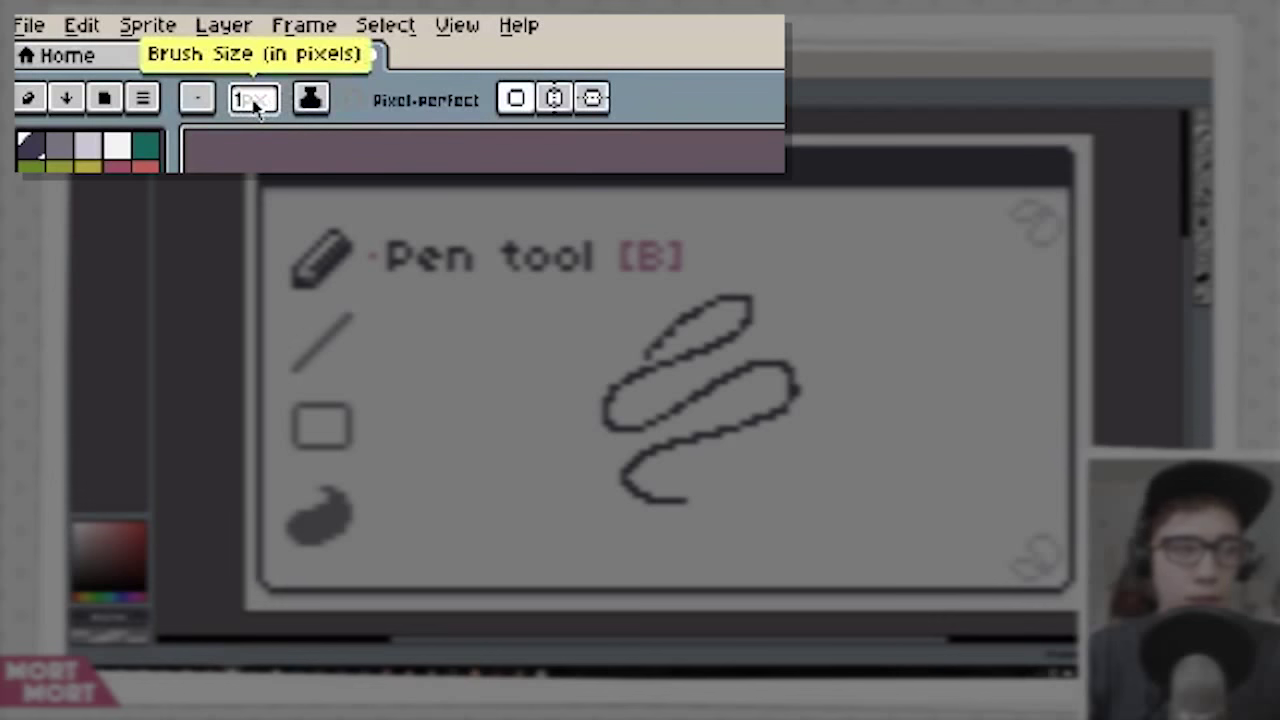
Step: Set the pencil's brush size to 6 px and paint a short thick stroke beside the squiggle
{"action": "left_click", "coordinate": [255, 103]}
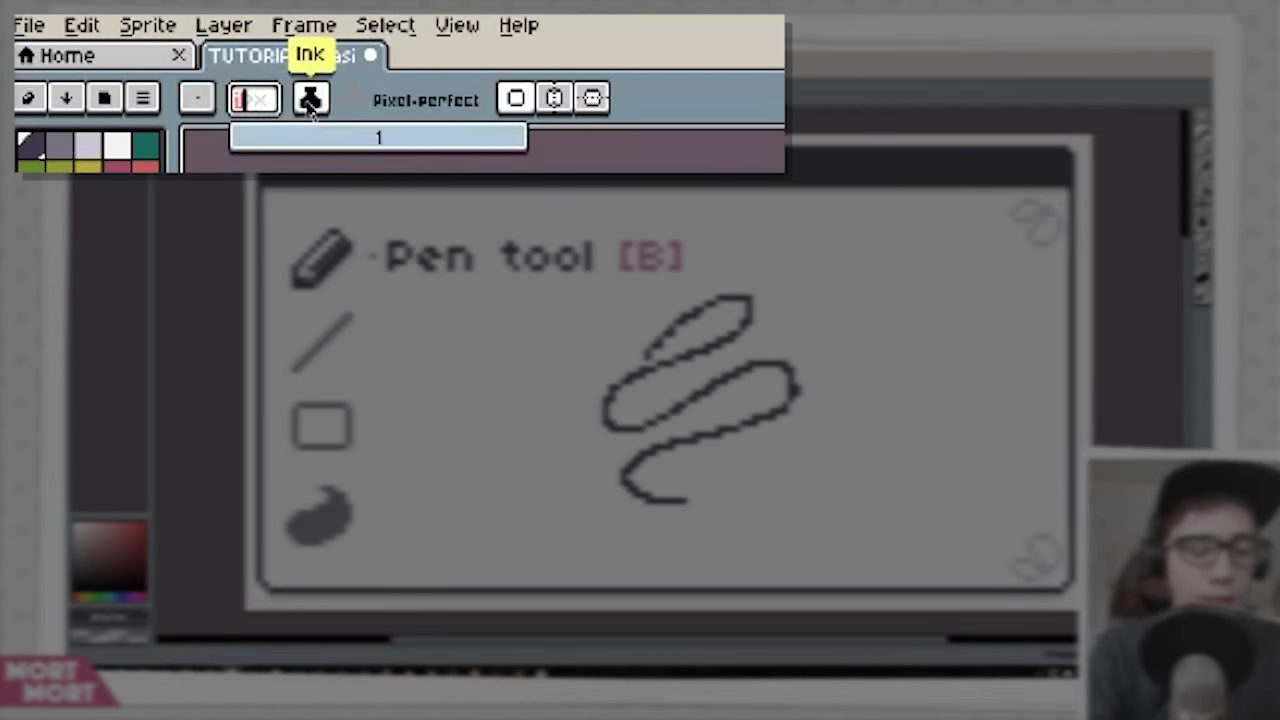
{"action": "type", "text": "6"}
{"action": "key", "text": "Return"}
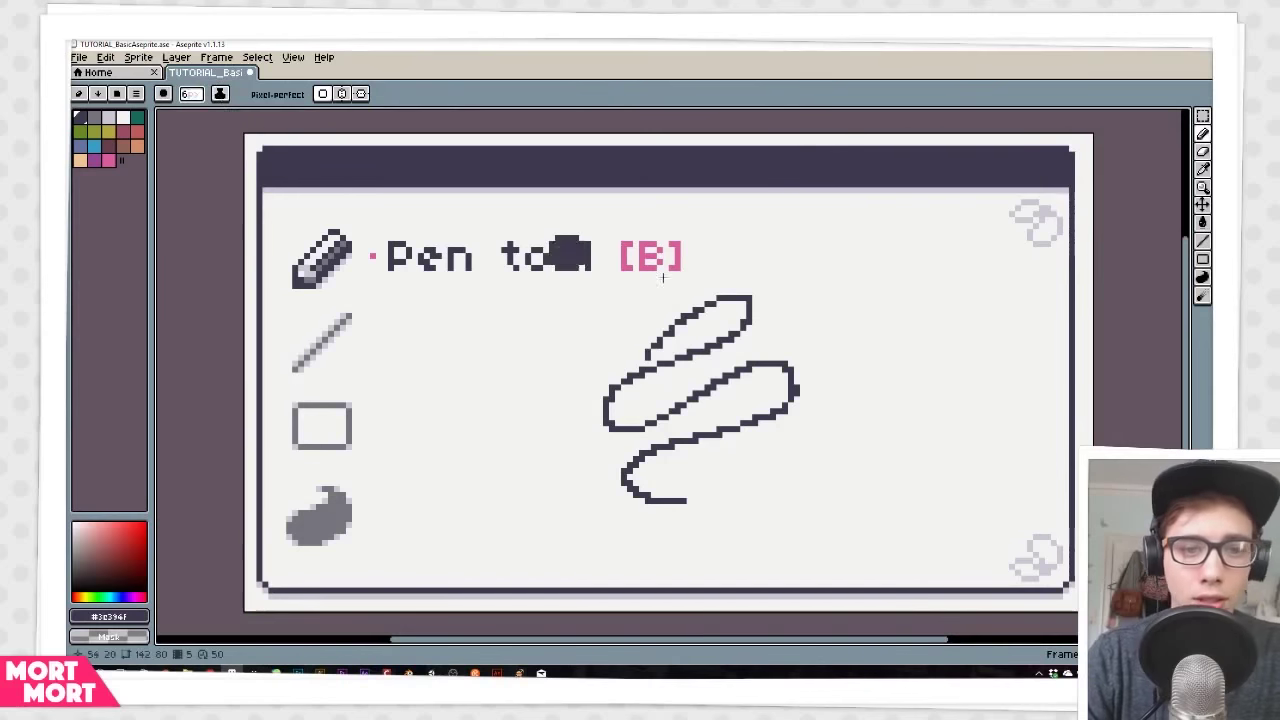
{"action": "left_click_drag", "start_coordinate": [783, 284], "coordinate": [823, 317]}
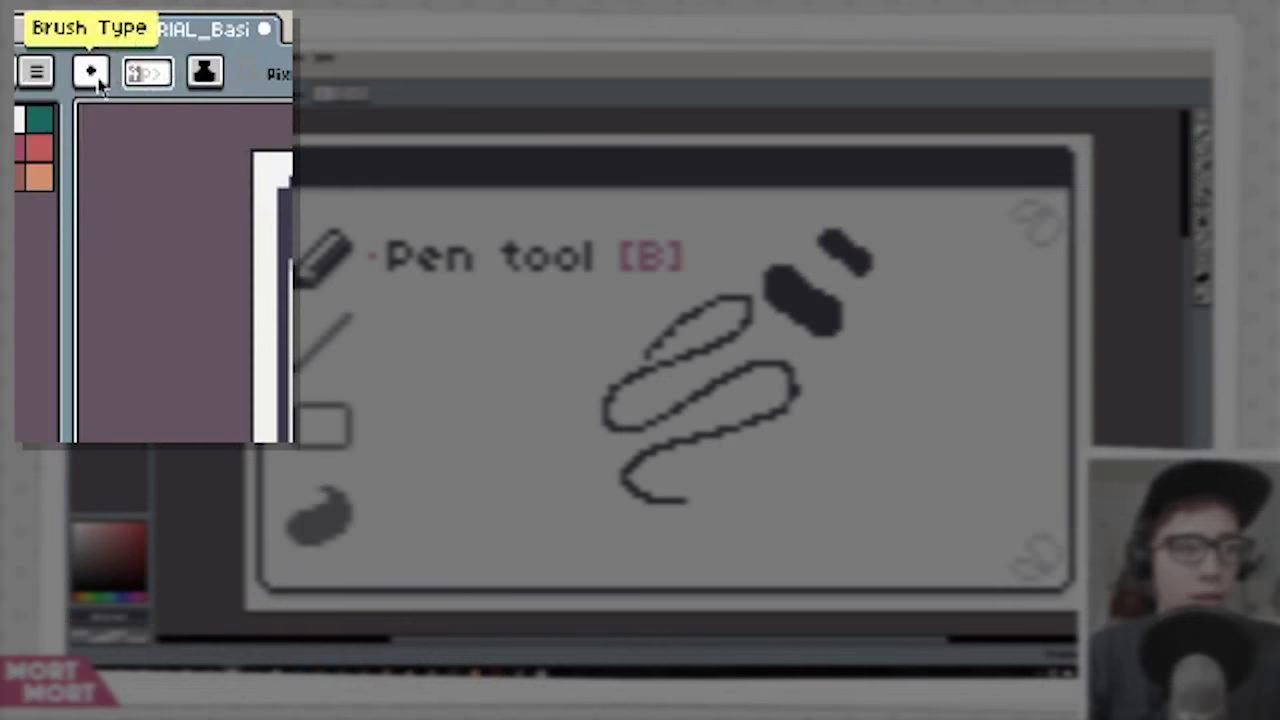
Step: Stamp a mark with the square brush type and paint a short stroke below it with the line brush type
{"action": "left_click", "coordinate": [98, 82]}
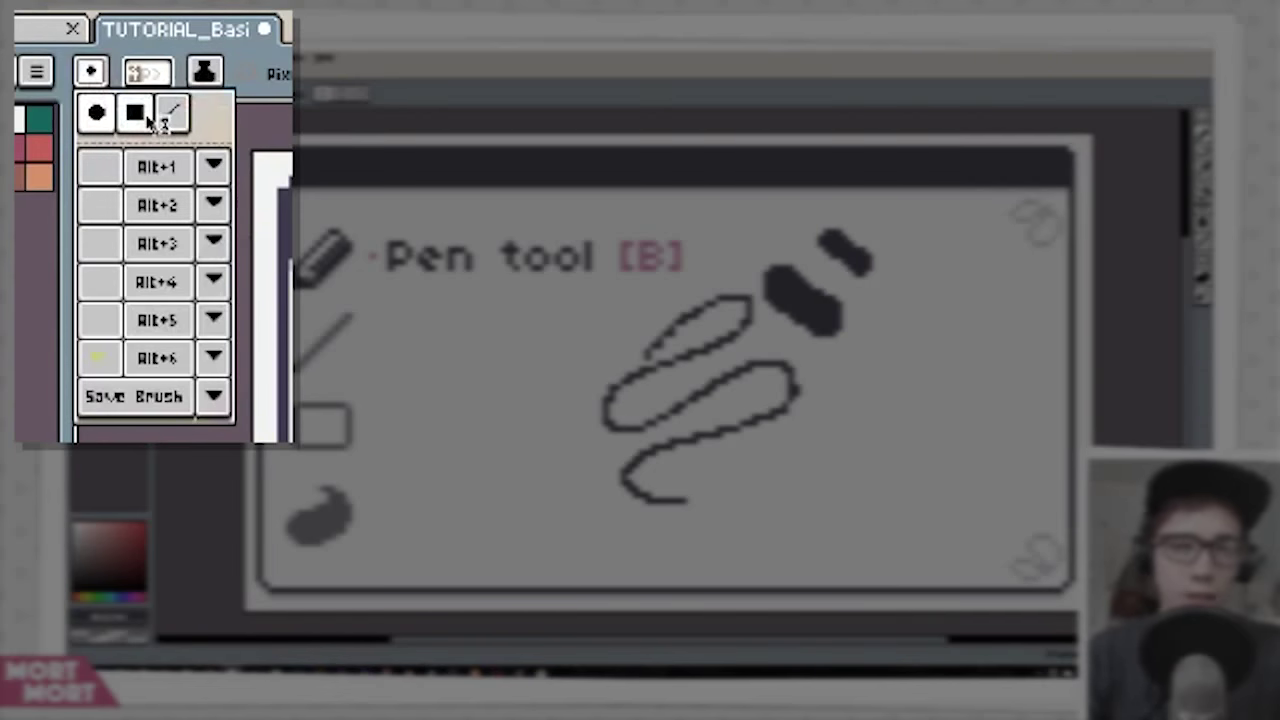
{"action": "left_click", "coordinate": [147, 118]}
{"action": "left_click", "coordinate": [907, 263]}
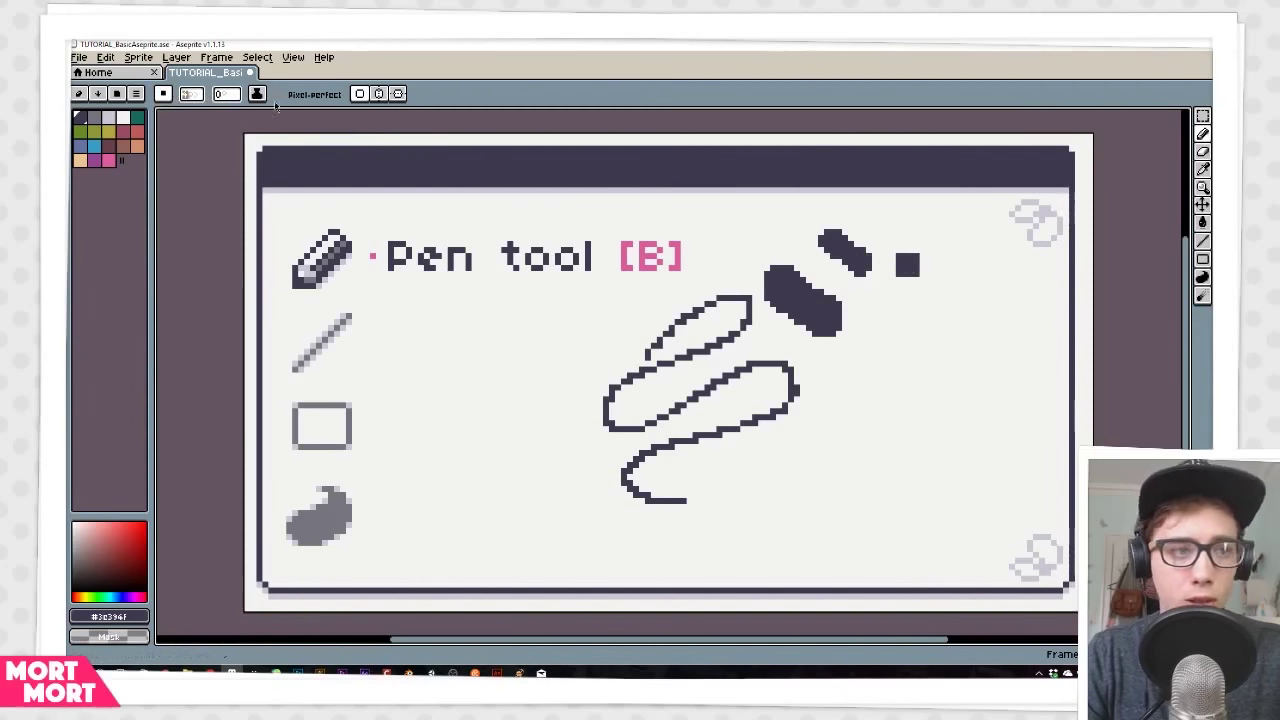
{"action": "left_click", "coordinate": [165, 94]}
{"action": "left_click", "coordinate": [206, 115]}
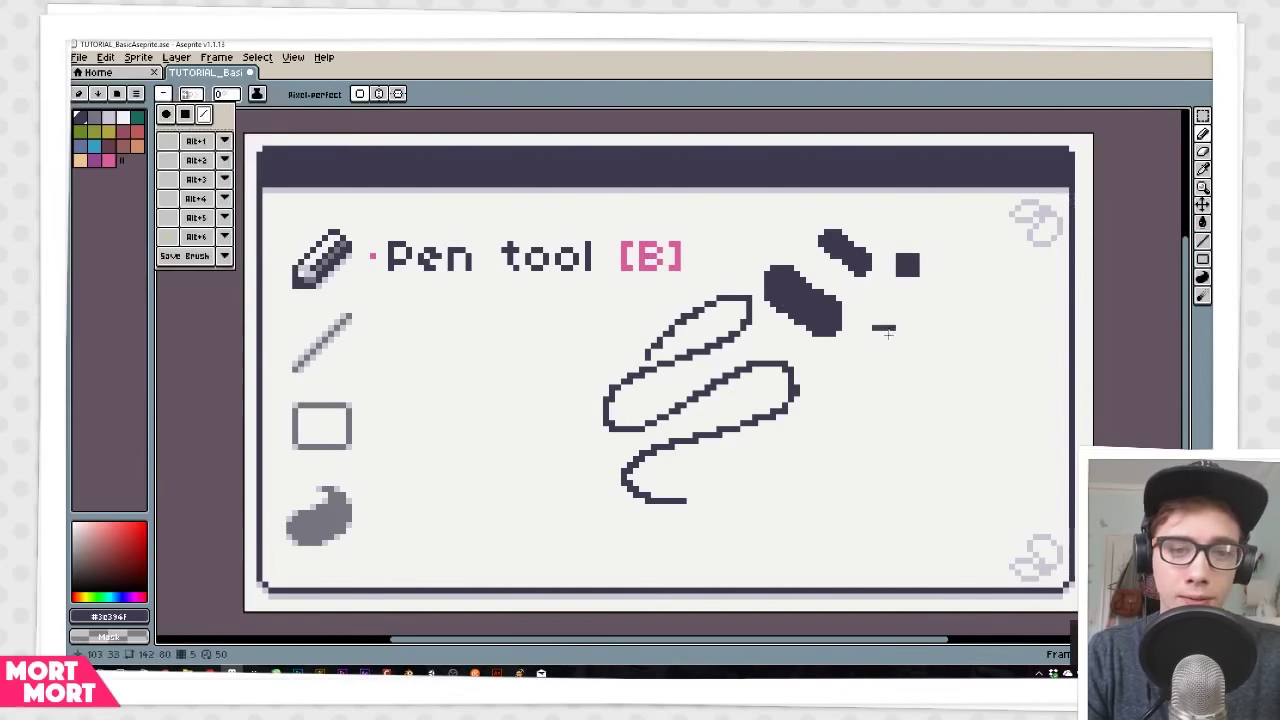
{"action": "left_click_drag", "start_coordinate": [901, 313], "coordinate": [901, 347]}
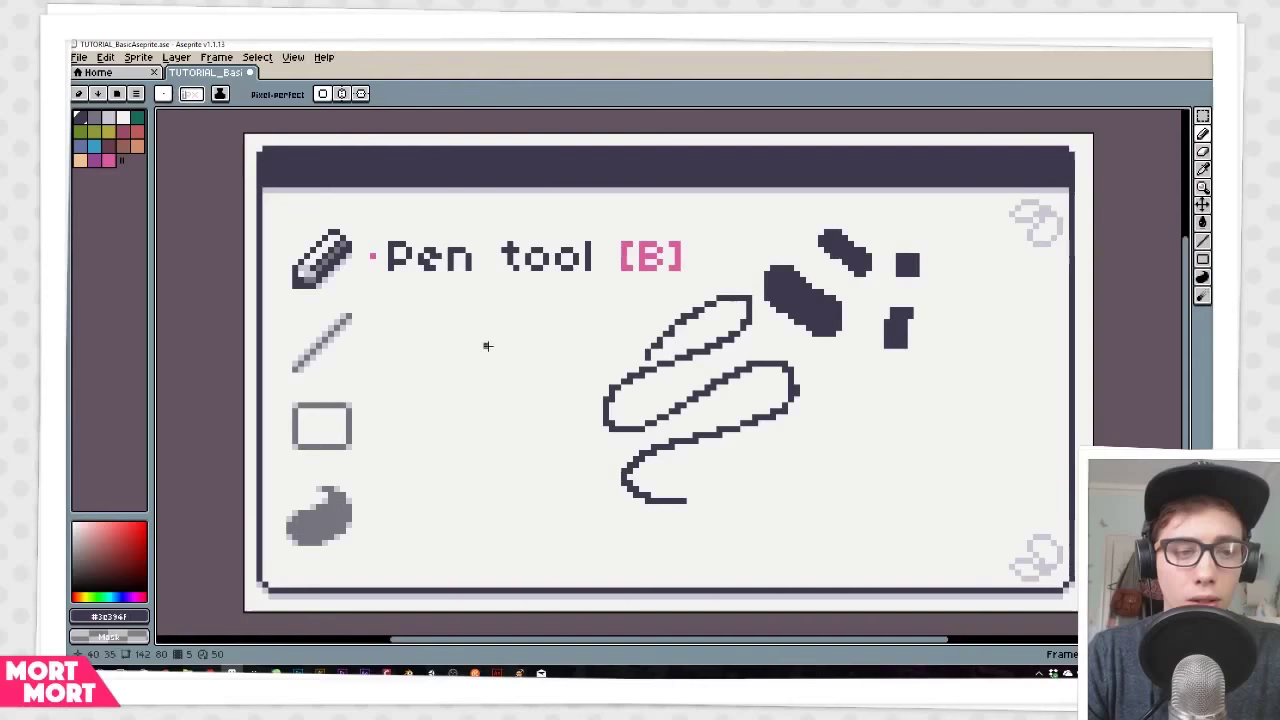
Step: Draw a freehand curve below the Pen tool label, enable Pixel-perfect, and draw a matching curve next to it for comparison
{"action": "mouse_move", "coordinate": [427, 335]}
{"action": "left_mouse_down"}
{"action": "mouse_move", "coordinate": [492, 382]}
{"action": "mouse_move", "coordinate": [536, 452]}
{"action": "left_mouse_up"}
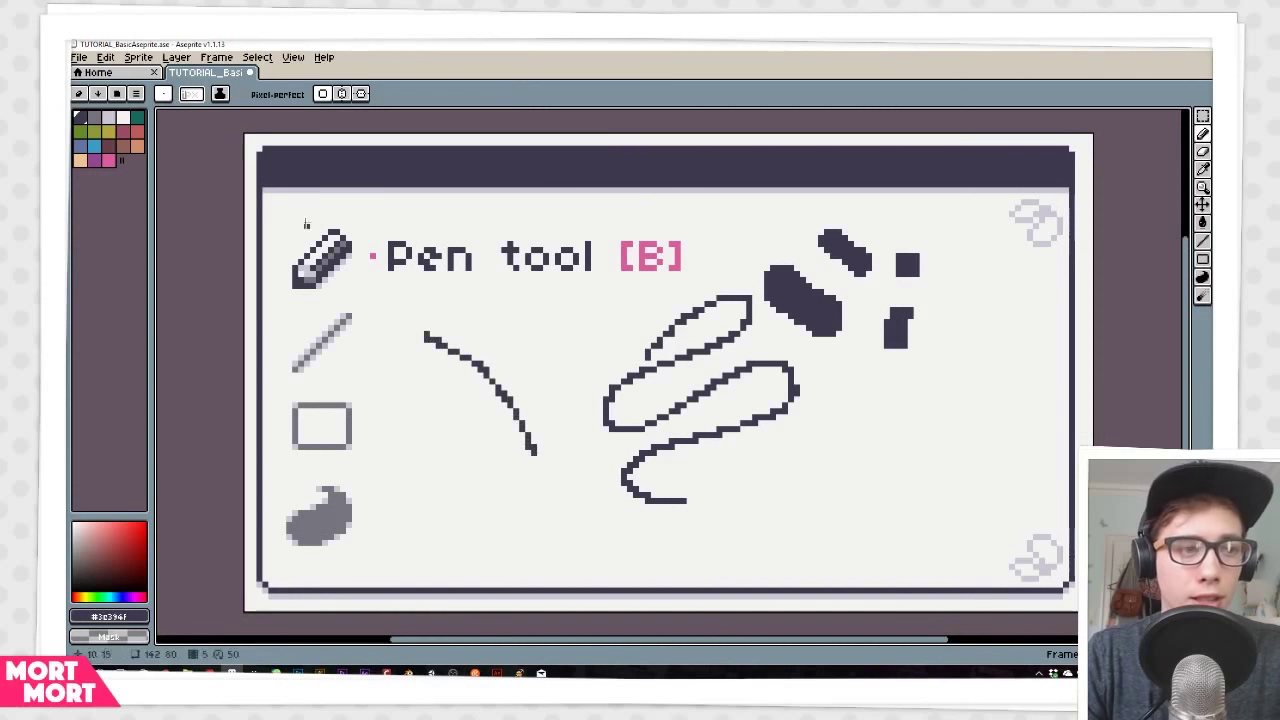
{"action": "left_click", "coordinate": [265, 96]}
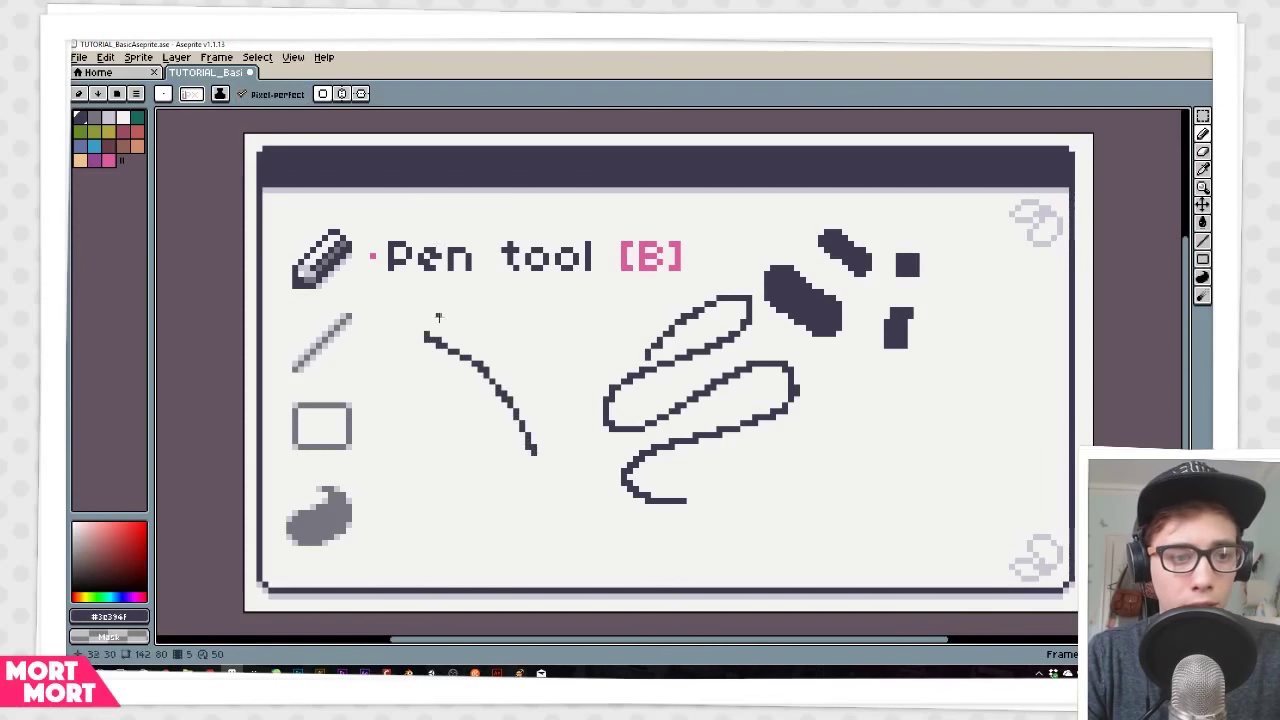
{"action": "left_click_drag", "start_coordinate": [438, 317], "coordinate": [479, 332]}
{"action": "left_click_drag", "start_coordinate": [562, 432], "coordinate": [566, 442]}
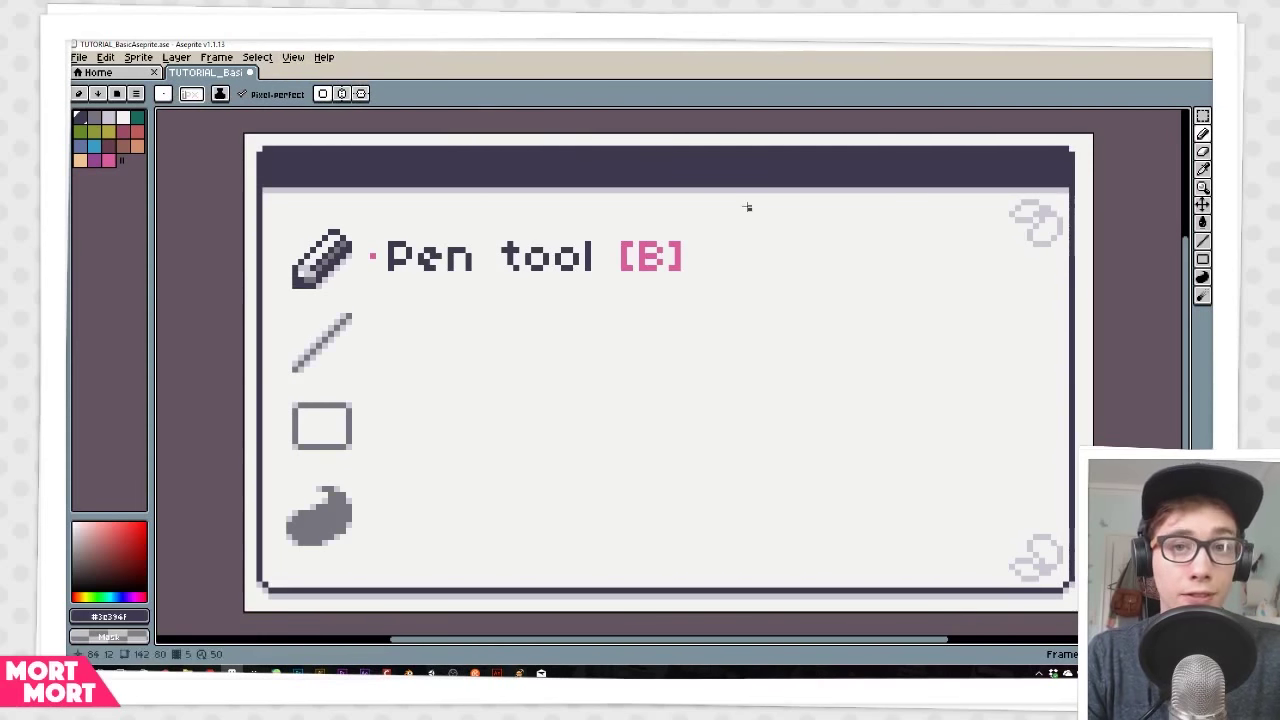
Step: Enable symmetry across a vertical axis at the canvas centre and draw mirrored scroll curves with a heart shape inside
{"action": "left_click", "coordinate": [293, 57]}
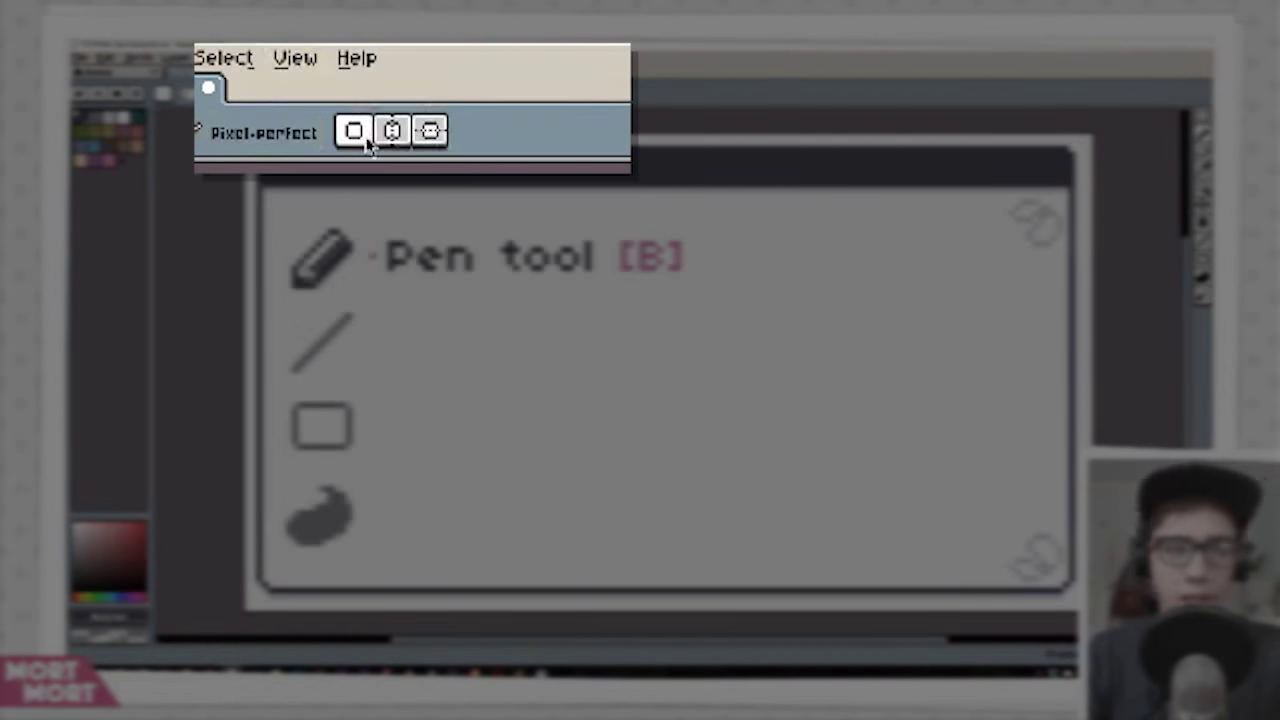
{"action": "left_click", "coordinate": [322, 94]}
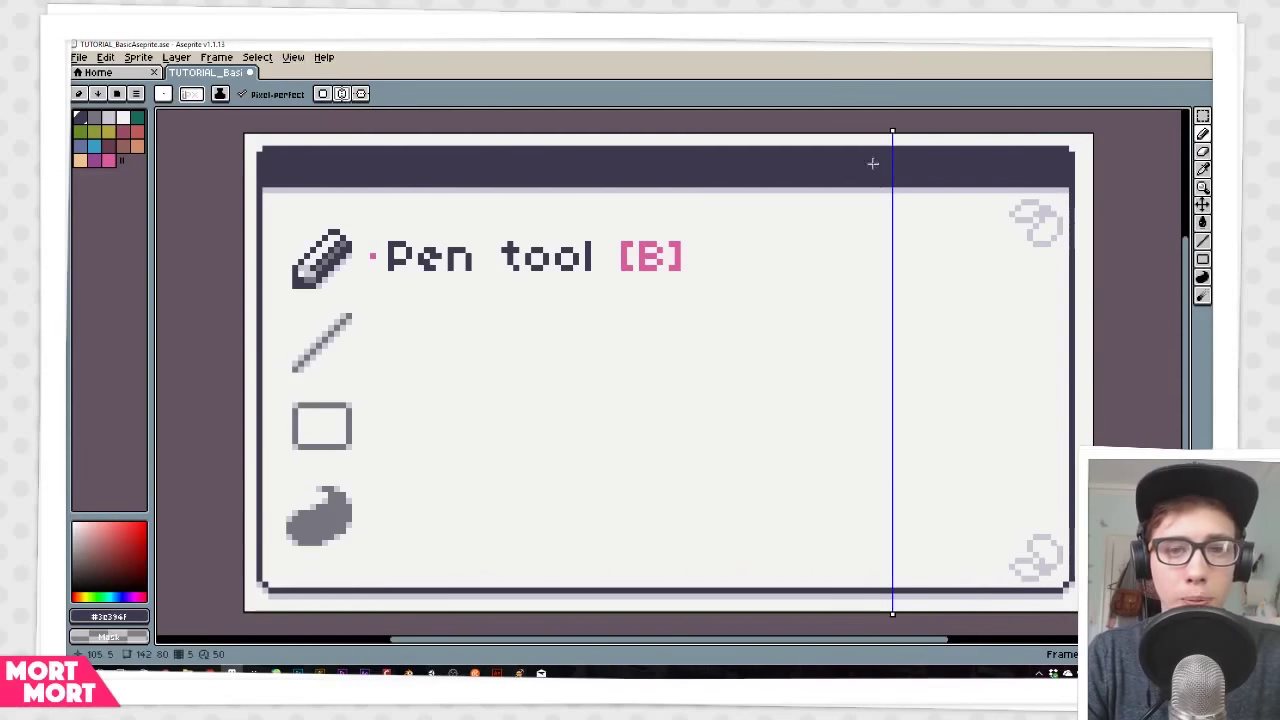
{"action": "left_click_drag", "start_coordinate": [893, 131], "coordinate": [671, 132]}
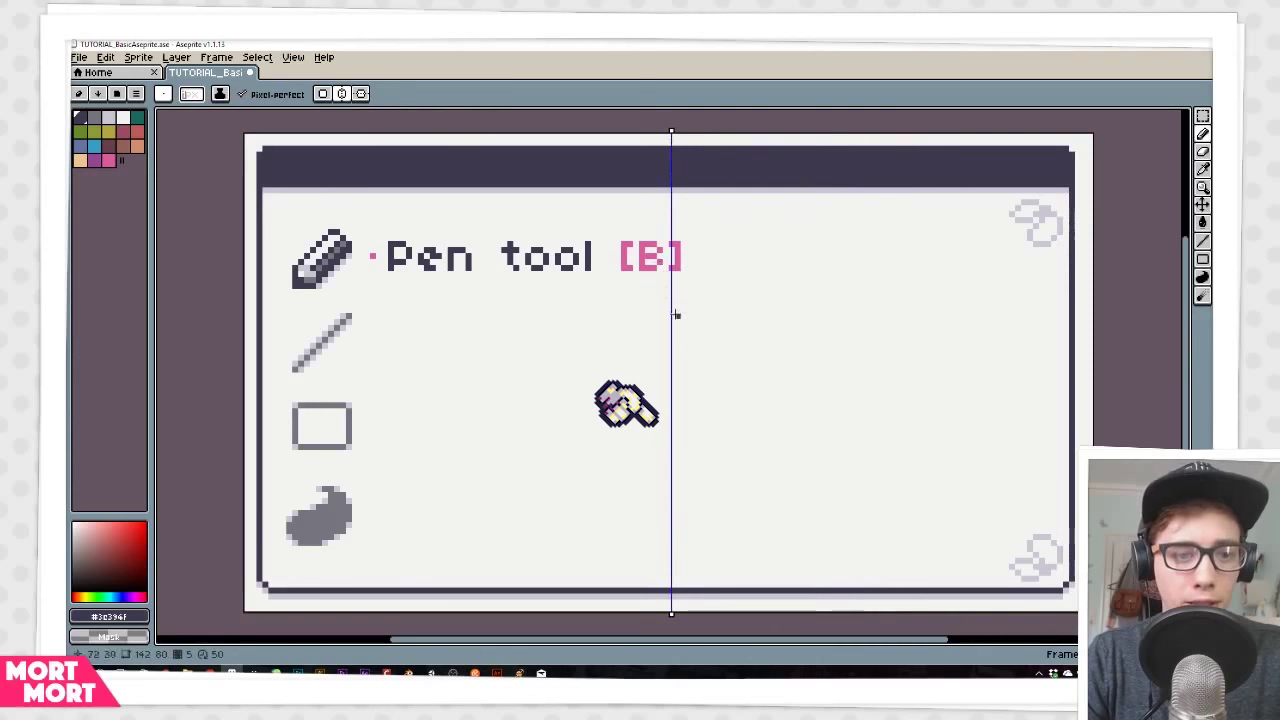
{"action": "mouse_move", "coordinate": [670, 302]}
{"action": "left_mouse_down"}
{"action": "mouse_move", "coordinate": [591, 287]}
{"action": "mouse_move", "coordinate": [563, 309]}
{"action": "mouse_move", "coordinate": [560, 347]}
{"action": "mouse_move", "coordinate": [619, 396]}
{"action": "mouse_move", "coordinate": [611, 444]}
{"action": "mouse_move", "coordinate": [581, 458]}
{"action": "mouse_move", "coordinate": [556, 440]}
{"action": "mouse_move", "coordinate": [546, 400]}
{"action": "mouse_move", "coordinate": [576, 425]}
{"action": "left_mouse_up"}
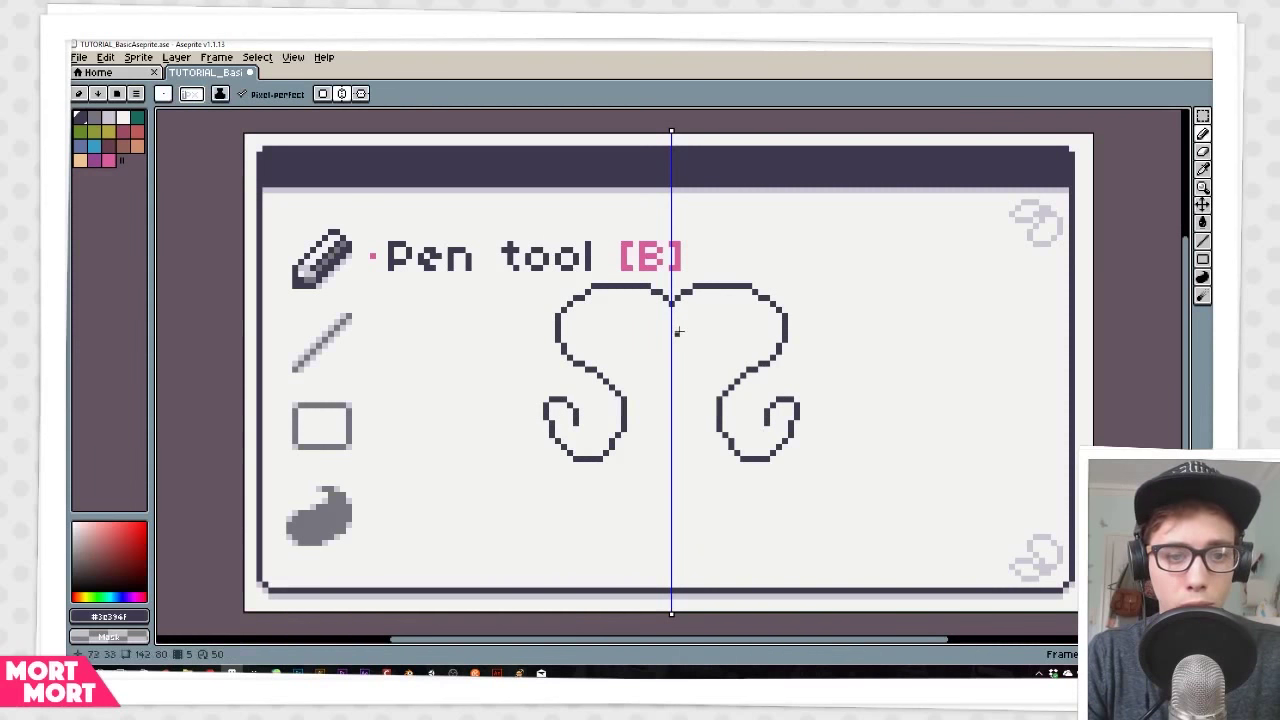
{"action": "mouse_move", "coordinate": [678, 332]}
{"action": "left_mouse_down"}
{"action": "mouse_move", "coordinate": [724, 318]}
{"action": "mouse_move", "coordinate": [705, 357]}
{"action": "left_mouse_up"}
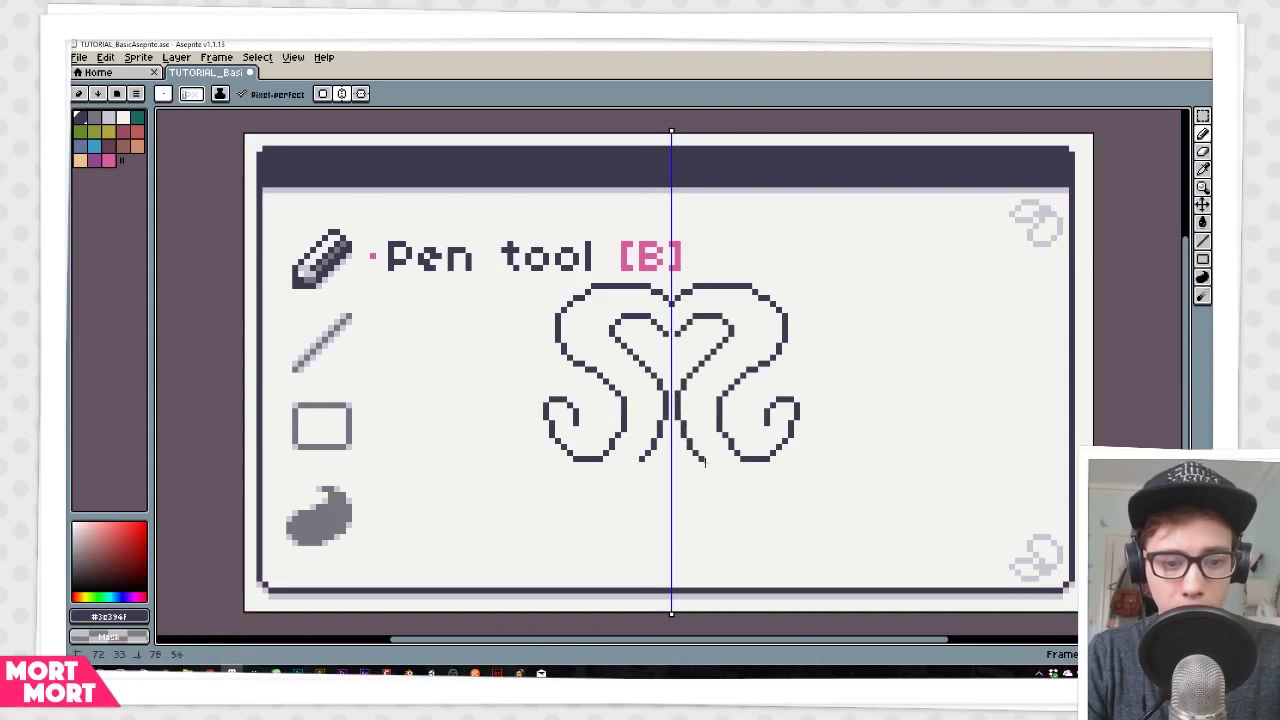
{"action": "mouse_move", "coordinate": [760, 508]}
{"action": "left_mouse_down"}
{"action": "mouse_move", "coordinate": [746, 538]}
{"action": "mouse_move", "coordinate": [708, 535]}
{"action": "left_mouse_up"}
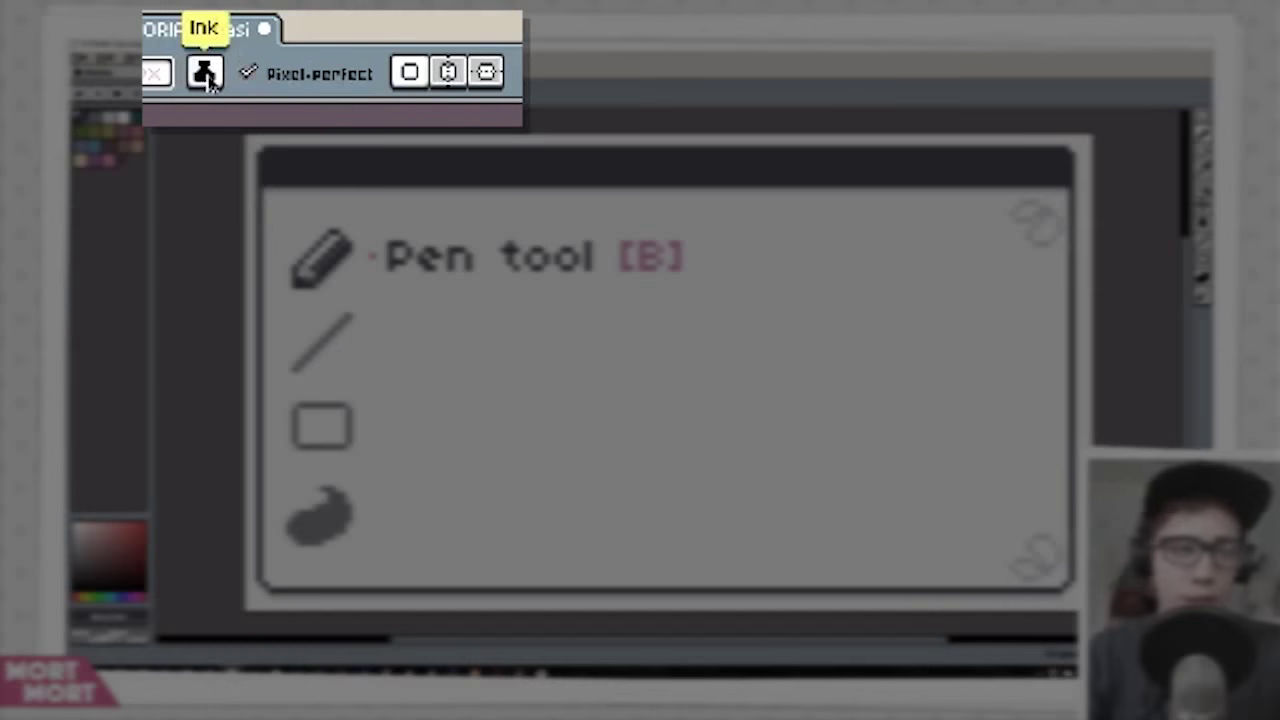
Step: Set the pencil's ink to Alpha Compositing with opacity 125 and test it with overlapping scribbles, undoing the strokes
{"action": "left_click", "coordinate": [205, 75]}
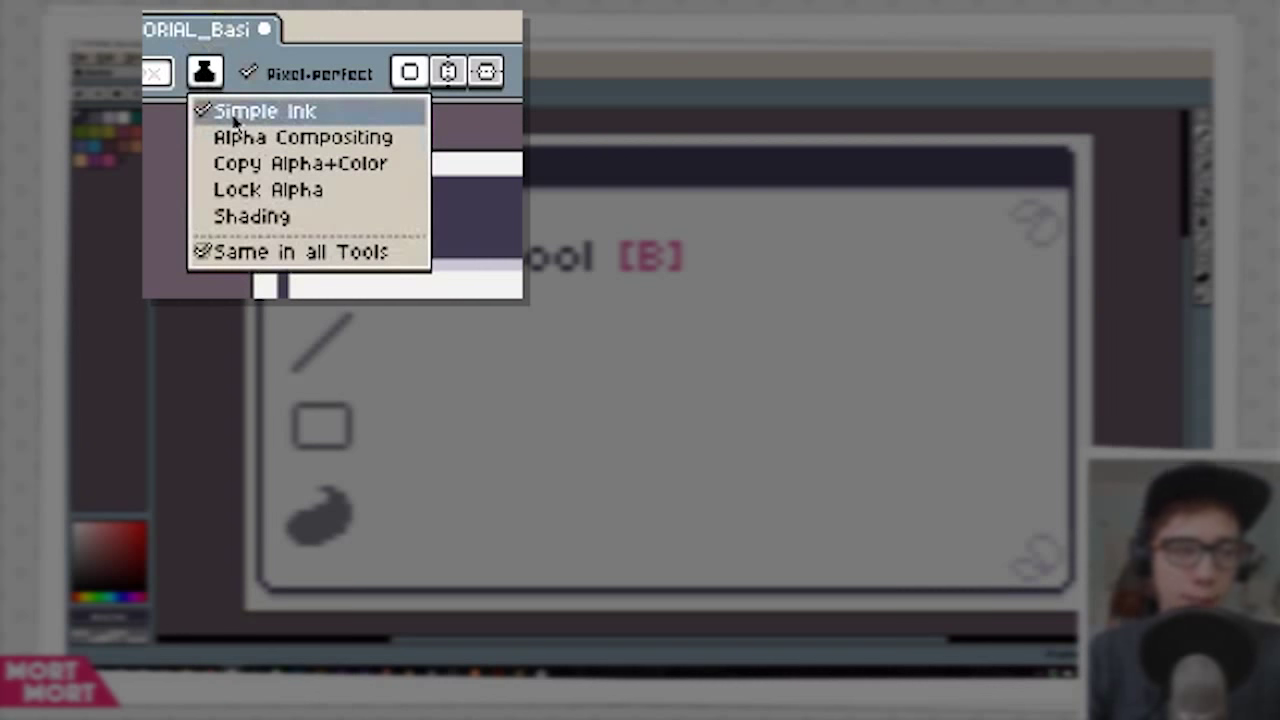
{"action": "left_click", "coordinate": [200, 70]}
{"action": "left_click", "coordinate": [197, 76]}
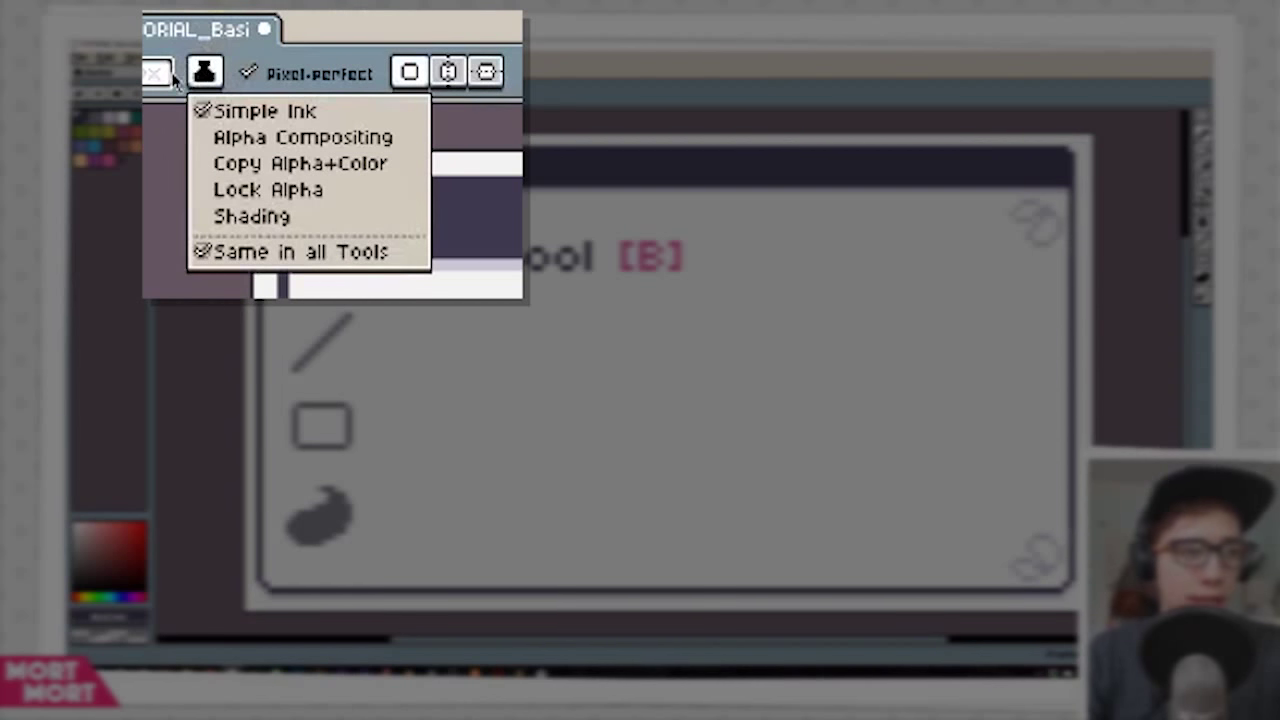
{"action": "left_click", "coordinate": [226, 137]}
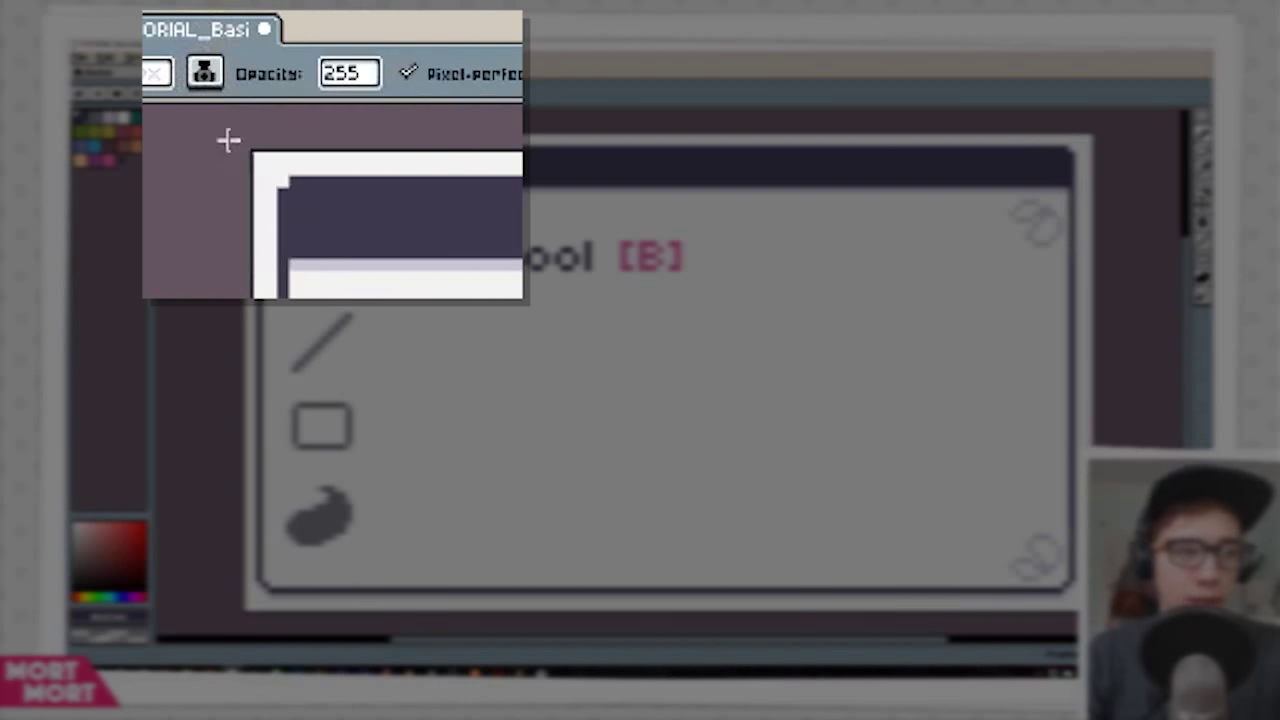
{"action": "left_click", "coordinate": [370, 87]}
{"action": "left_click_drag", "start_coordinate": [497, 120], "coordinate": [466, 119]}
{"action": "mouse_move", "coordinate": [774, 297]}
{"action": "left_mouse_down"}
{"action": "mouse_move", "coordinate": [600, 360]}
{"action": "mouse_move", "coordinate": [700, 300]}
{"action": "mouse_move", "coordinate": [640, 355]}
{"action": "mouse_move", "coordinate": [700, 340]}
{"action": "mouse_move", "coordinate": [680, 320]}
{"action": "mouse_move", "coordinate": [700, 345]}
{"action": "left_mouse_up"}
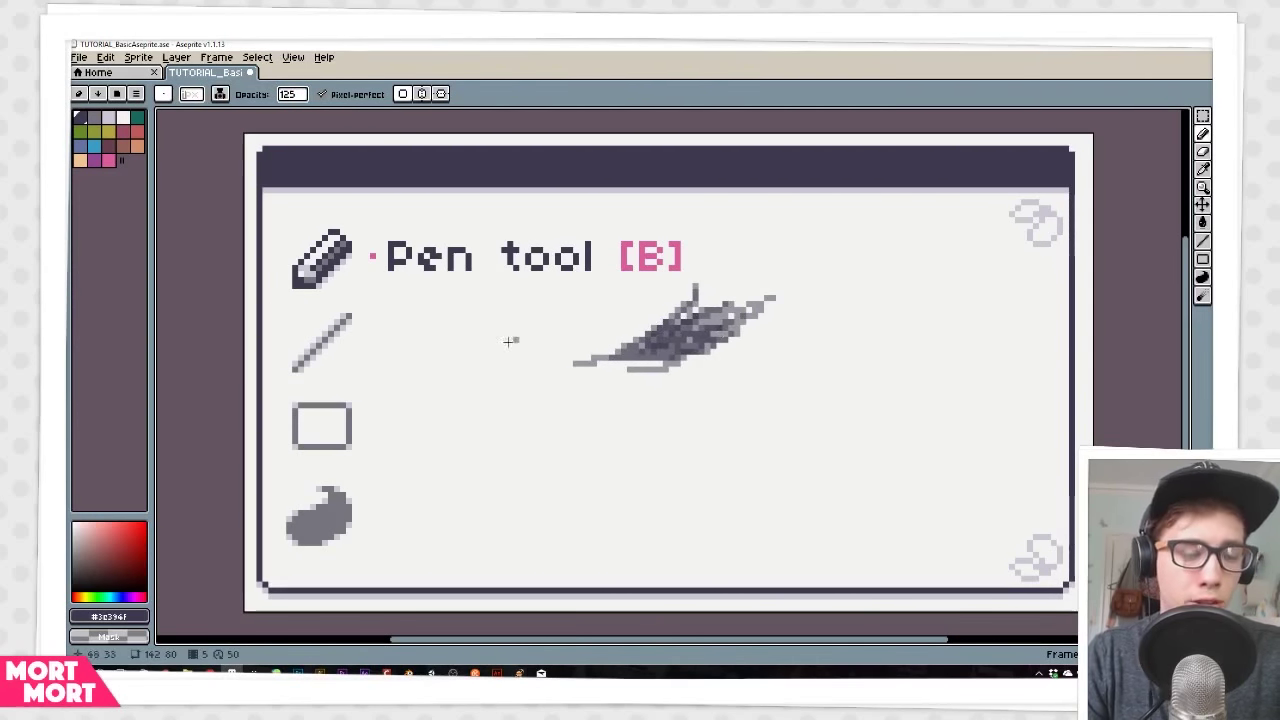
{"action": "key", "text": "ctrl+z"}
Step: Set the ink opacity to 255 and test it with a scribble in the middle of the canvas, undoing the strokes
{"action": "left_click", "coordinate": [220, 93]}
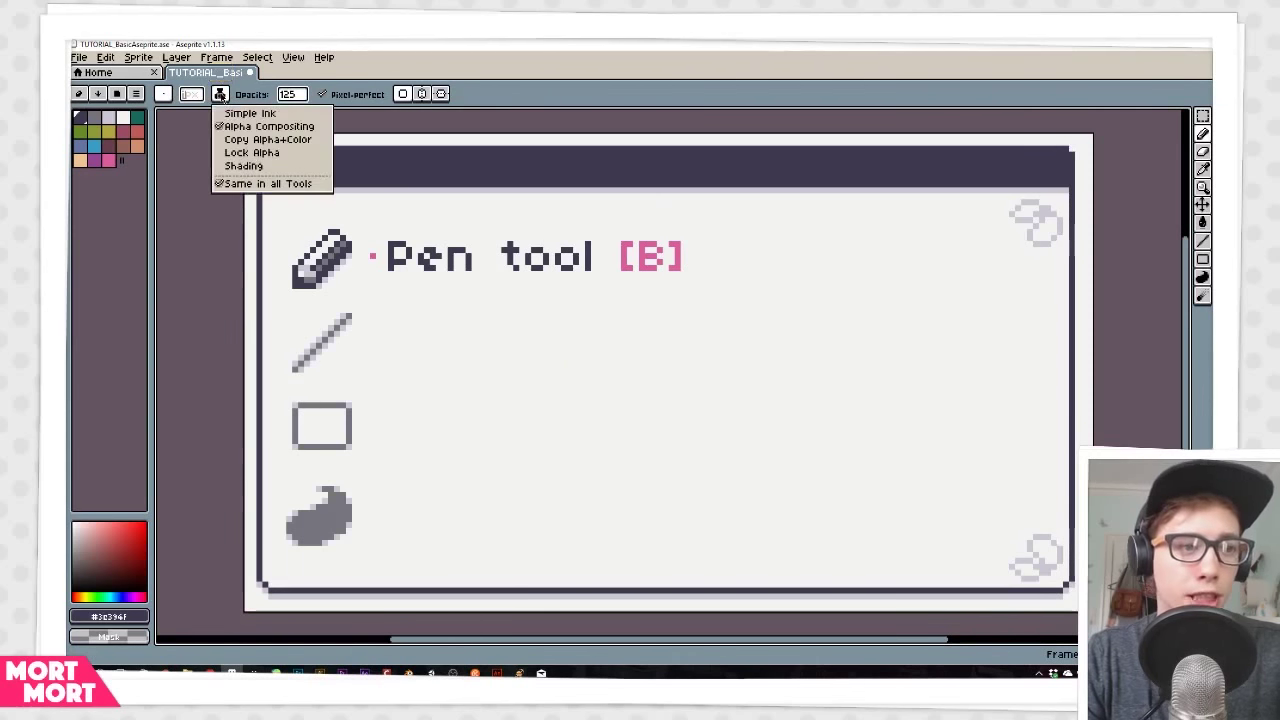
{"action": "left_click_drag", "start_coordinate": [283, 94], "coordinate": [476, 136]}
{"action": "mouse_move", "coordinate": [514, 375]}
{"action": "left_mouse_down"}
{"action": "mouse_move", "coordinate": [649, 335]}
{"action": "mouse_move", "coordinate": [607, 381]}
{"action": "mouse_move", "coordinate": [594, 342]}
{"action": "mouse_move", "coordinate": [745, 334]}
{"action": "mouse_move", "coordinate": [716, 402]}
{"action": "mouse_move", "coordinate": [735, 371]}
{"action": "mouse_move", "coordinate": [611, 388]}
{"action": "mouse_move", "coordinate": [780, 378]}
{"action": "left_mouse_up"}
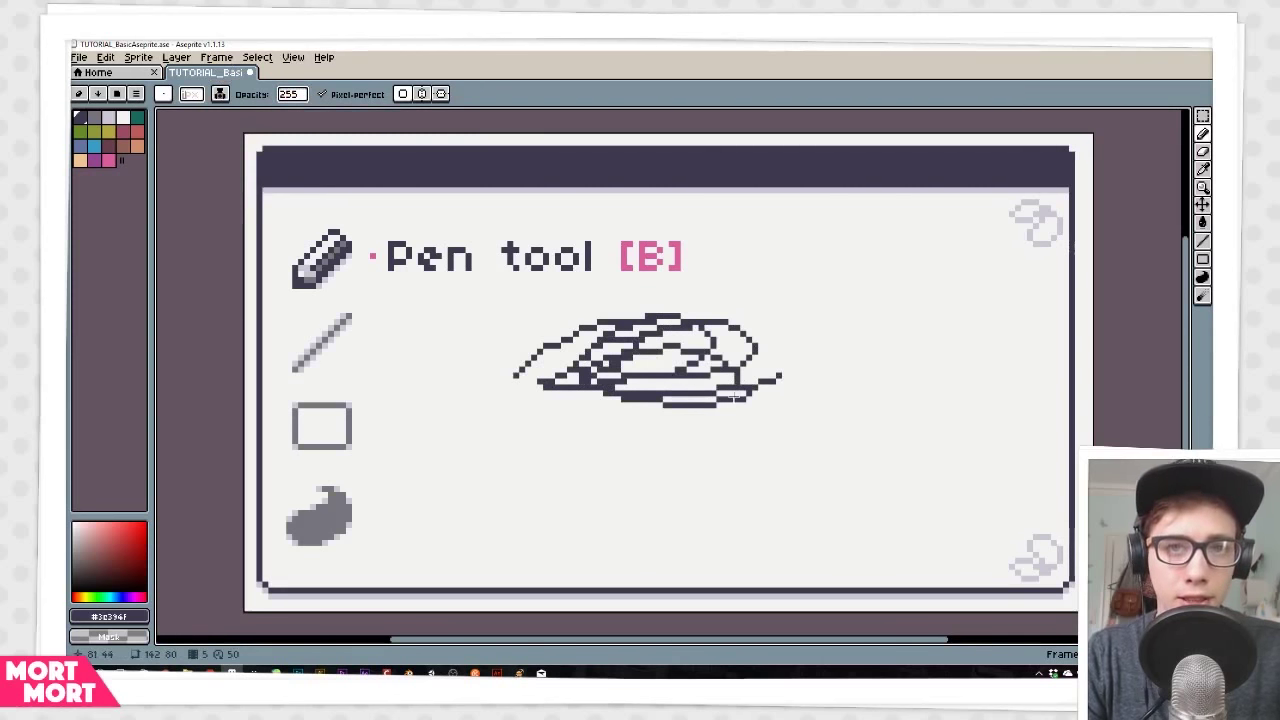
{"action": "key", "text": "ctrl+z"}
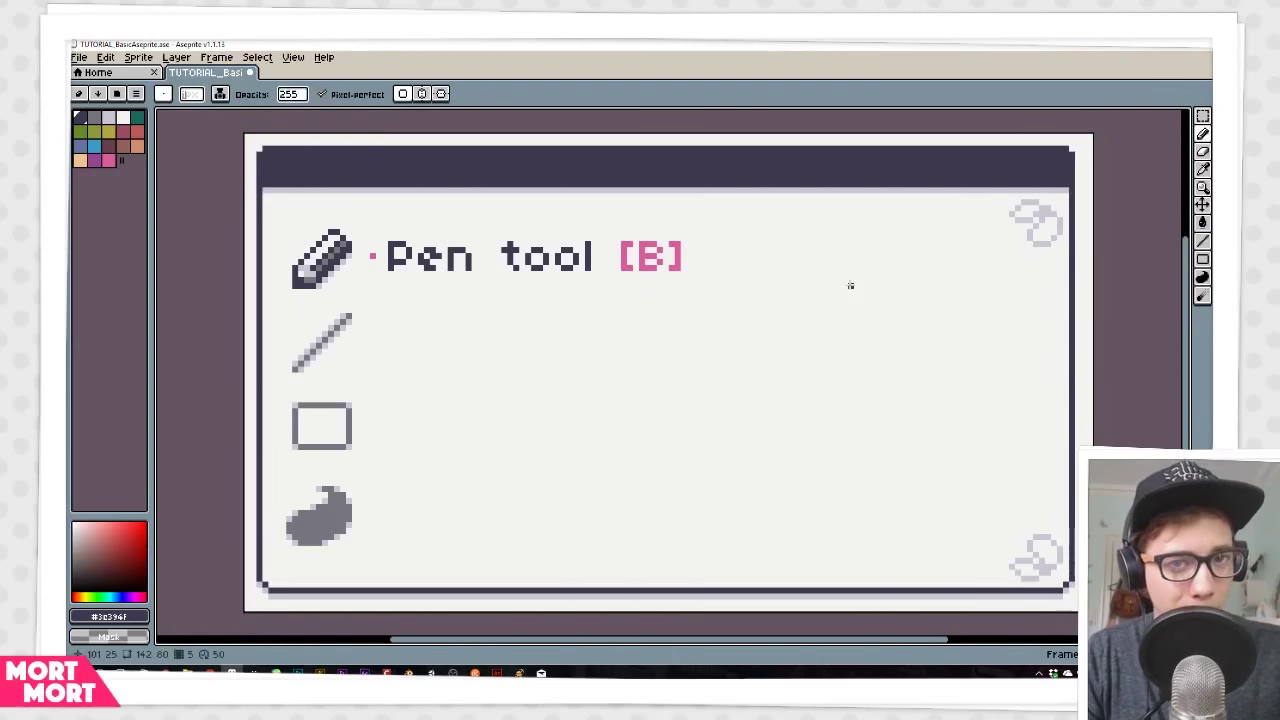
Step: Advance to the Line tool frame and draw a 45-degree line about 34 px long and a horizontal line about 57 px long
{"action": "key", "text": "Right"}
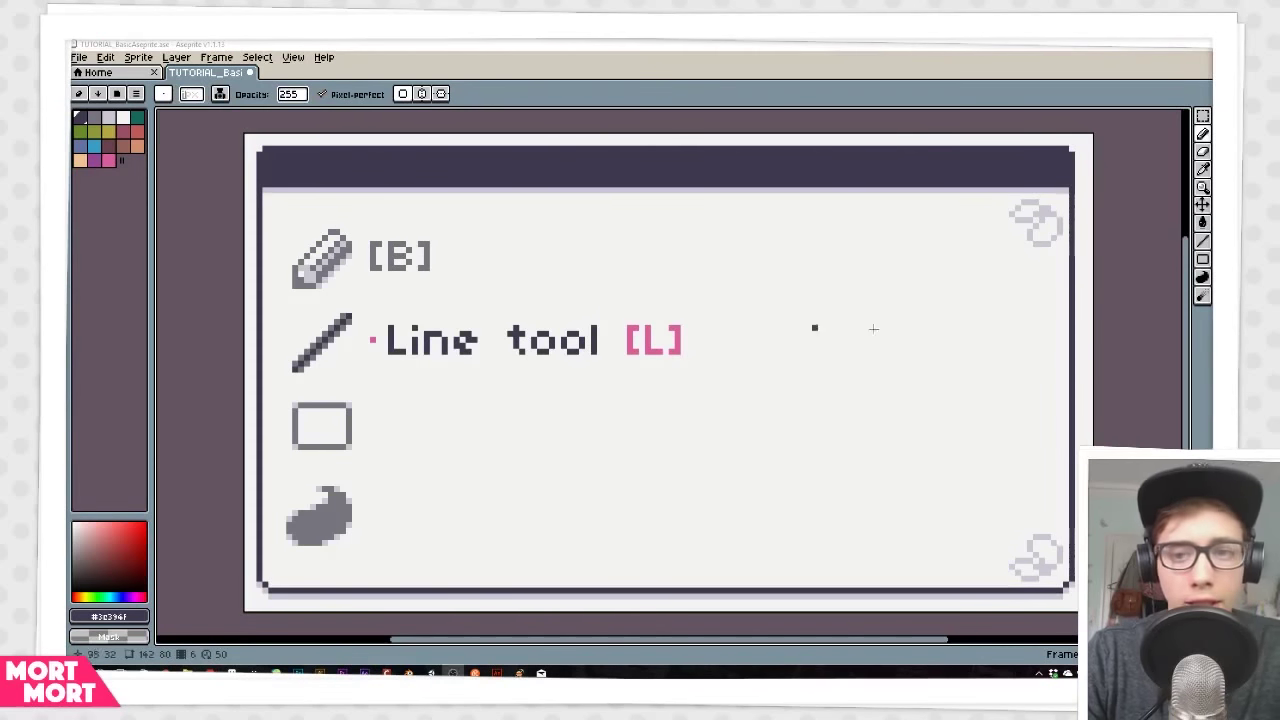
{"action": "left_click", "coordinate": [1202, 243]}
{"action": "key", "text": "l"}
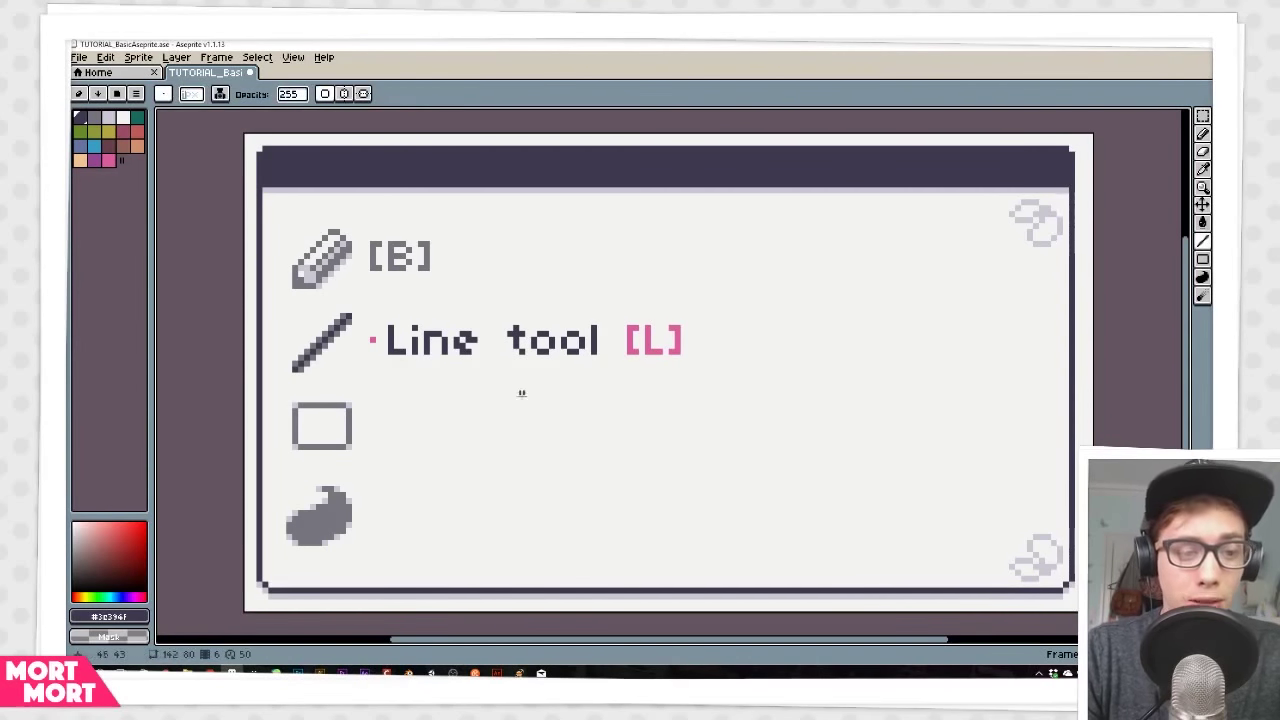
{"action": "left_click_drag", "start_coordinate": [450, 388], "coordinate": [590, 525]}
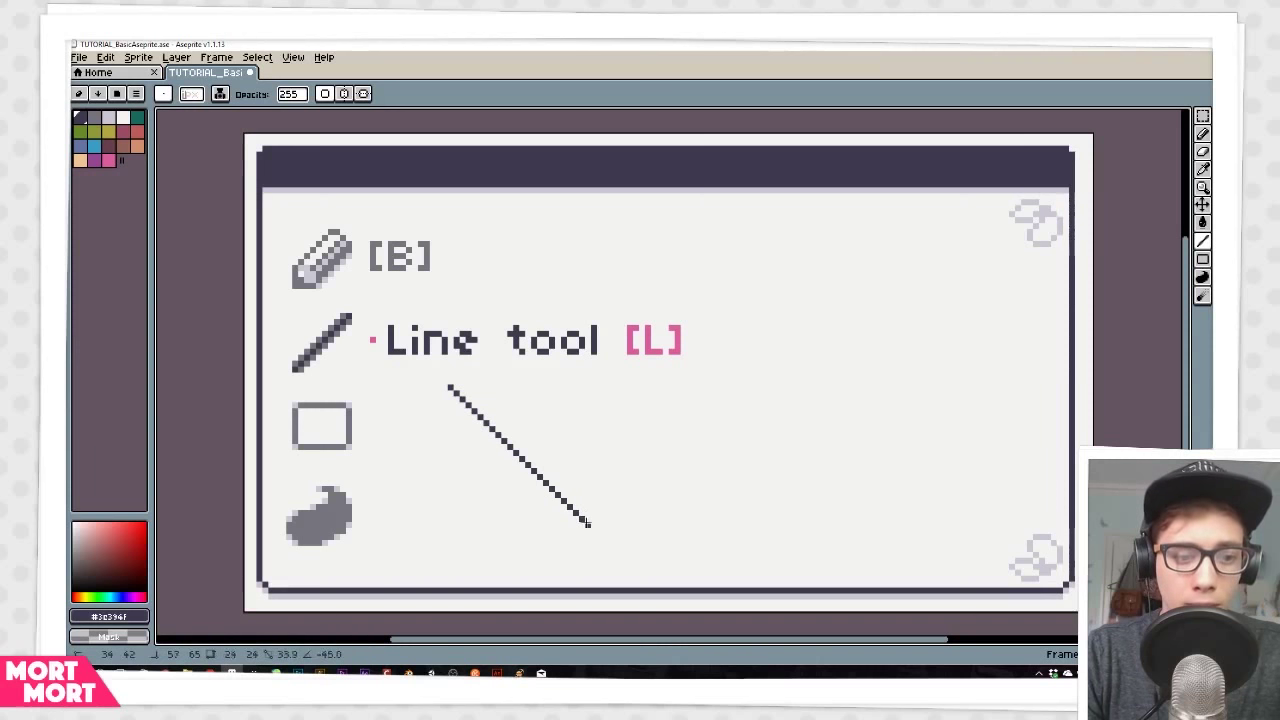
{"action": "left_click_drag", "start_coordinate": [467, 387], "coordinate": [800, 388]}
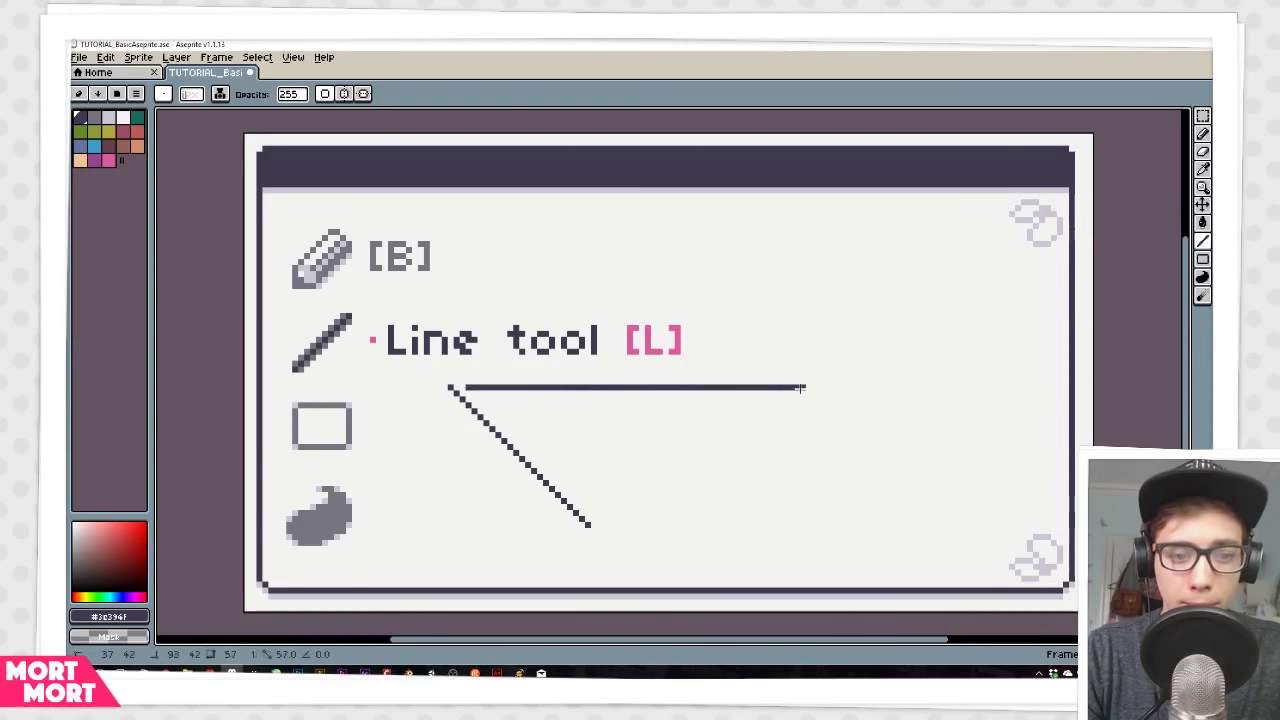
Step: Draw a long horizontal line and a shallow sloping line under the Line tool label as further test lines
{"action": "mouse_move", "coordinate": [476, 393]}
{"action": "left_mouse_down"}
{"action": "mouse_move", "coordinate": [557, 403]}
{"action": "mouse_move", "coordinate": [729, 466]}
{"action": "left_mouse_up"}
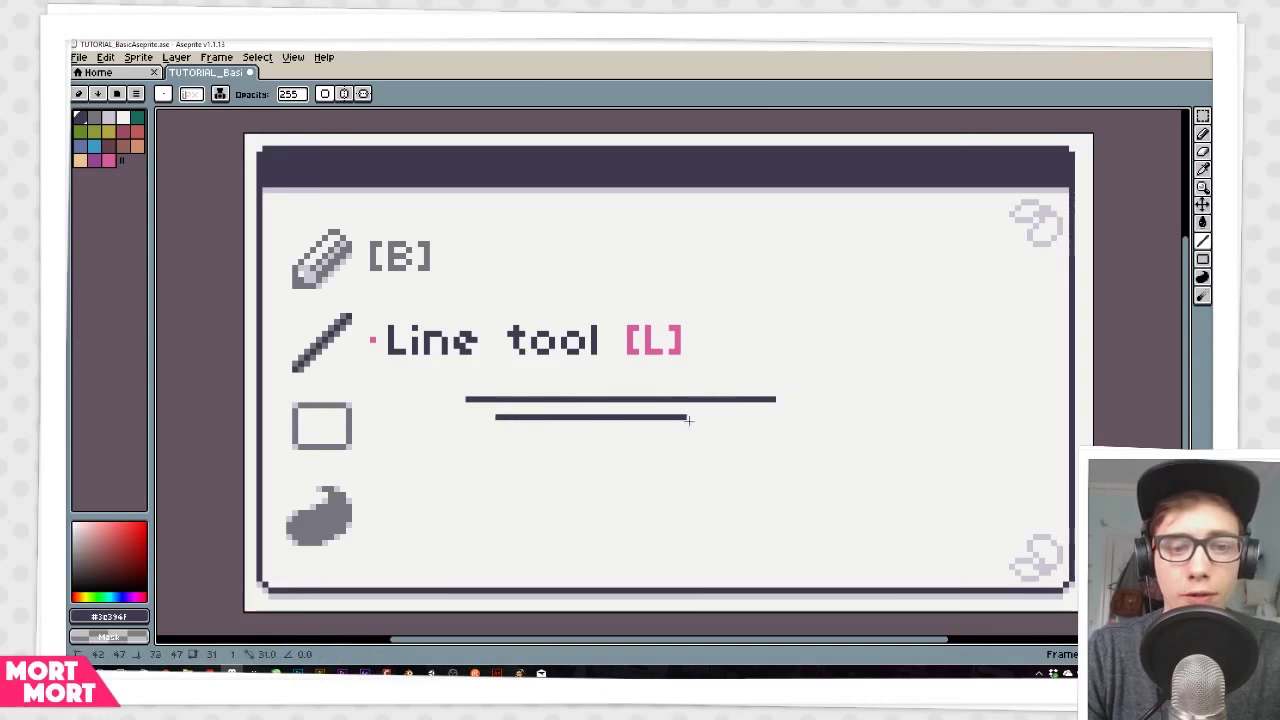
{"action": "mouse_move", "coordinate": [689, 440]}
{"action": "left_mouse_down"}
{"action": "mouse_move", "coordinate": [690, 483]}
{"action": "mouse_move", "coordinate": [457, 480]}
{"action": "mouse_move", "coordinate": [591, 494]}
{"action": "mouse_move", "coordinate": [691, 437]}
{"action": "mouse_move", "coordinate": [601, 496]}
{"action": "mouse_move", "coordinate": [457, 509]}
{"action": "mouse_move", "coordinate": [594, 500]}
{"action": "mouse_move", "coordinate": [698, 444]}
{"action": "left_mouse_up"}
{"action": "left_click_drag", "start_coordinate": [747, 487], "coordinate": [780, 412]}
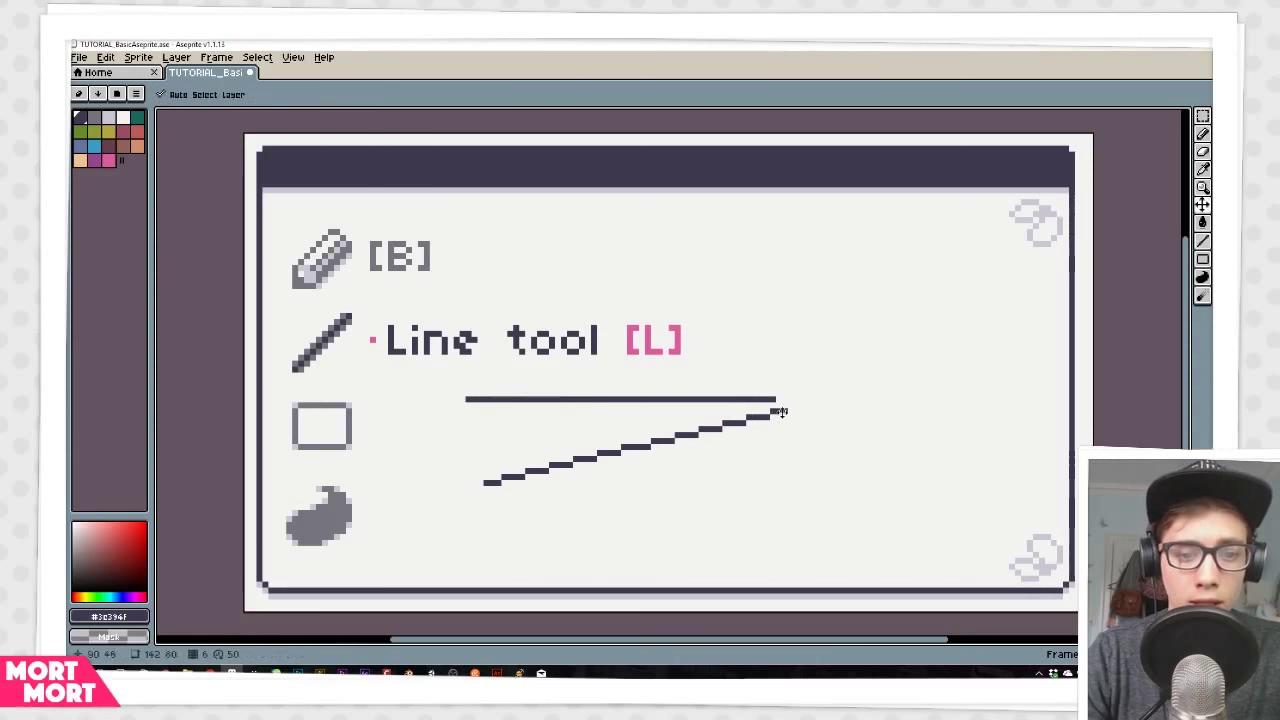
{"action": "mouse_move", "coordinate": [868, 333]}
{"action": "left_mouse_down"}
{"action": "mouse_move", "coordinate": [892, 360]}
{"action": "mouse_move", "coordinate": [980, 391]}
{"action": "mouse_move", "coordinate": [951, 277]}
{"action": "mouse_move", "coordinate": [839, 247]}
{"action": "mouse_move", "coordinate": [771, 286]}
{"action": "mouse_move", "coordinate": [777, 377]}
{"action": "mouse_move", "coordinate": [814, 445]}
{"action": "mouse_move", "coordinate": [928, 441]}
{"action": "mouse_move", "coordinate": [963, 422]}
{"action": "left_mouse_up"}
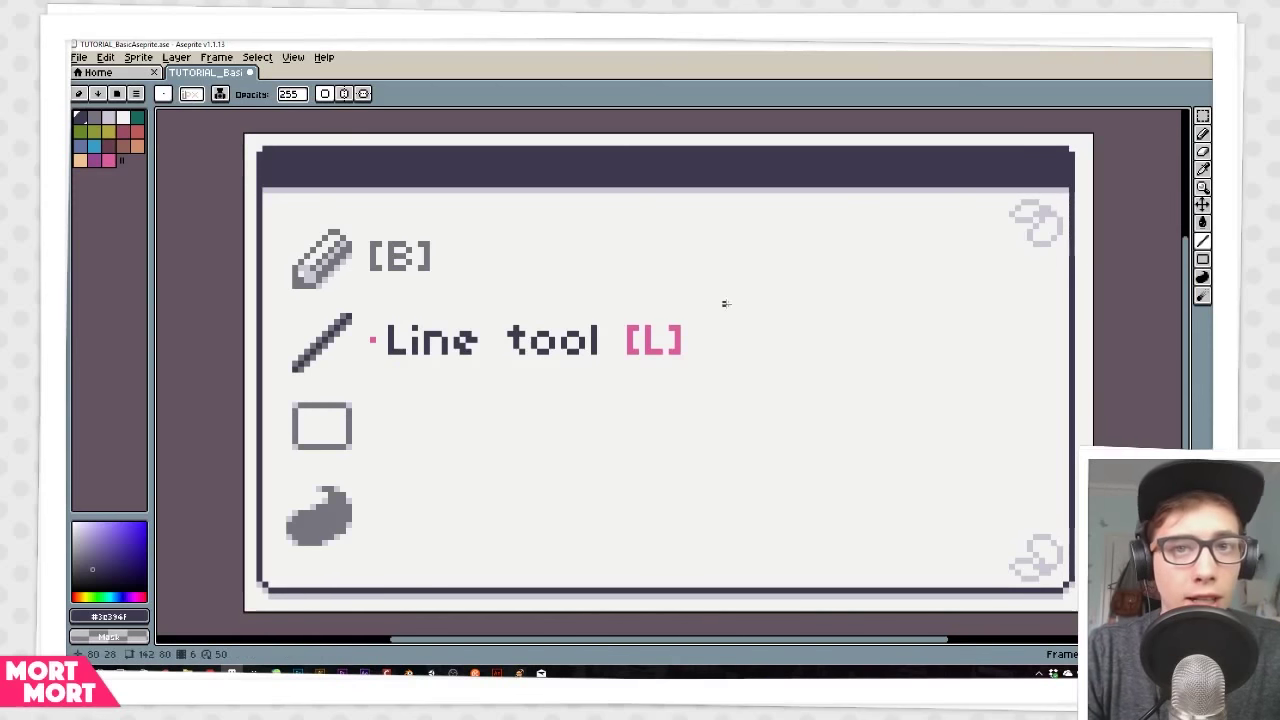
Step: Draw an S-shaped curve about 80 px wide below the Line tool label with the Curve tool, bending up first and down second
{"action": "mouse_move", "coordinate": [1202, 241]}
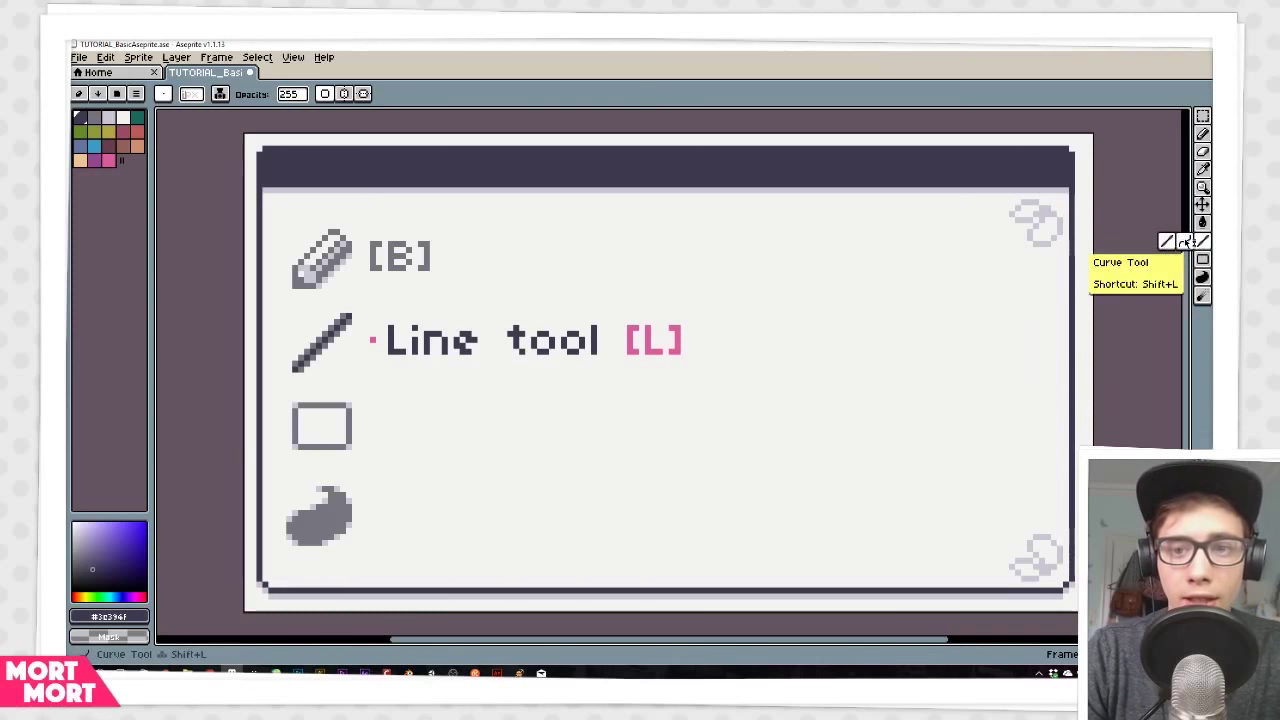
{"action": "left_click", "coordinate": [1183, 242]}
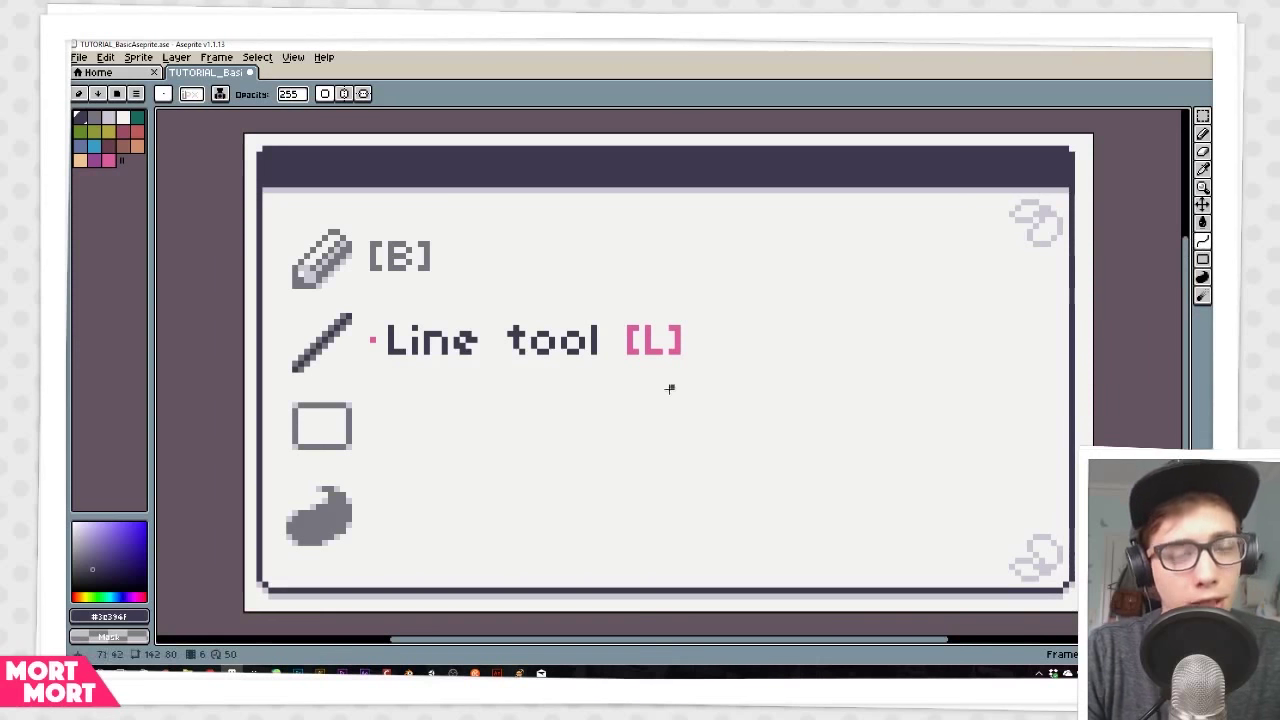
{"action": "mouse_move", "coordinate": [1202, 241]}
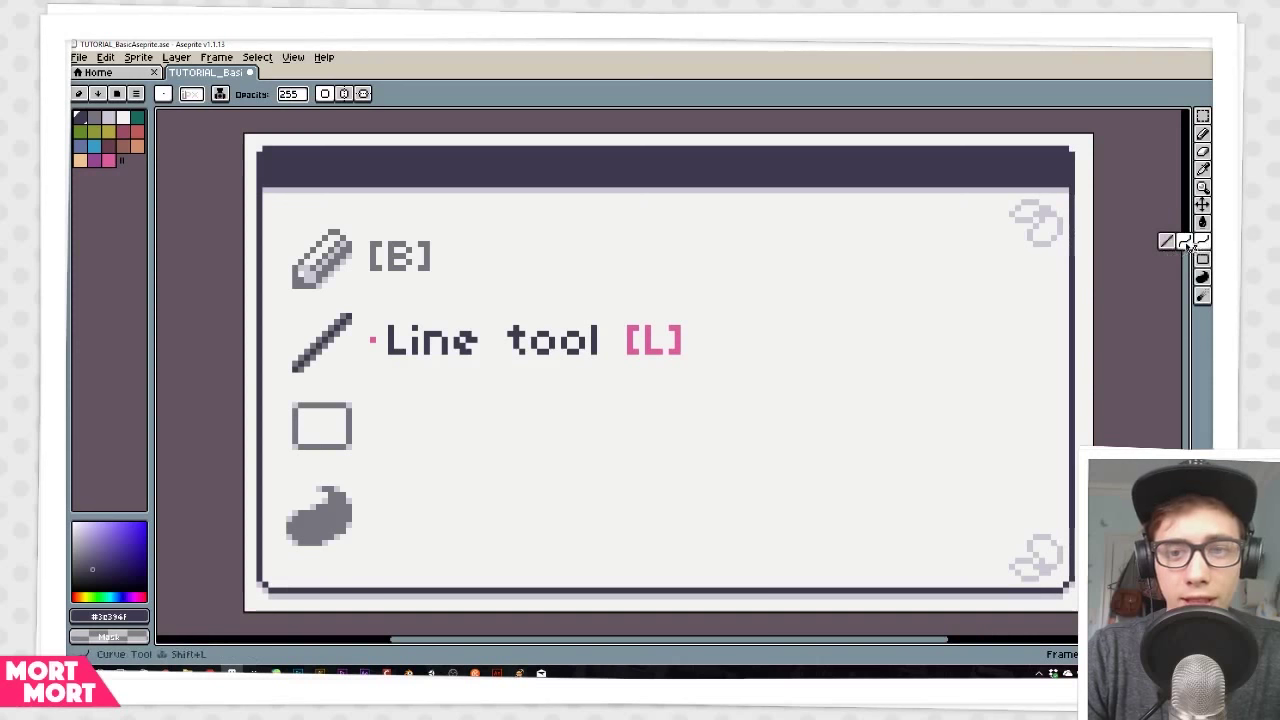
{"action": "left_click_drag", "start_coordinate": [467, 440], "coordinate": [518, 355]}
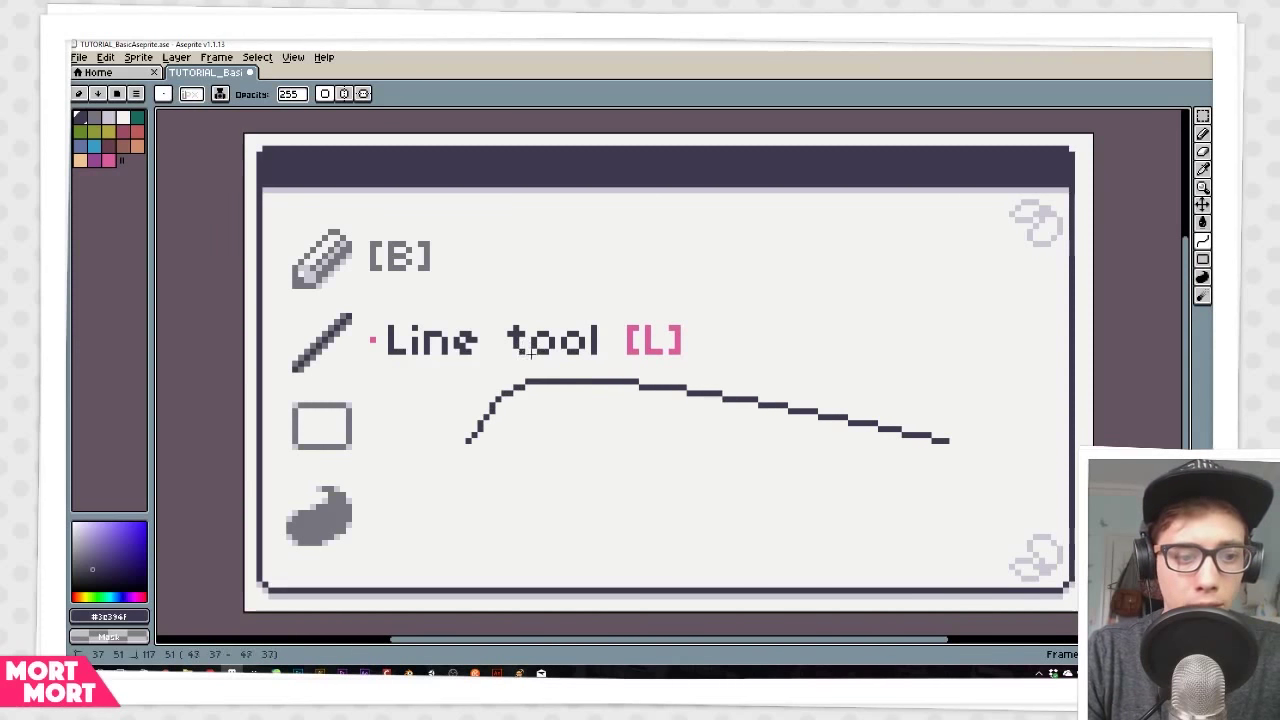
{"action": "left_click", "coordinate": [534, 350]}
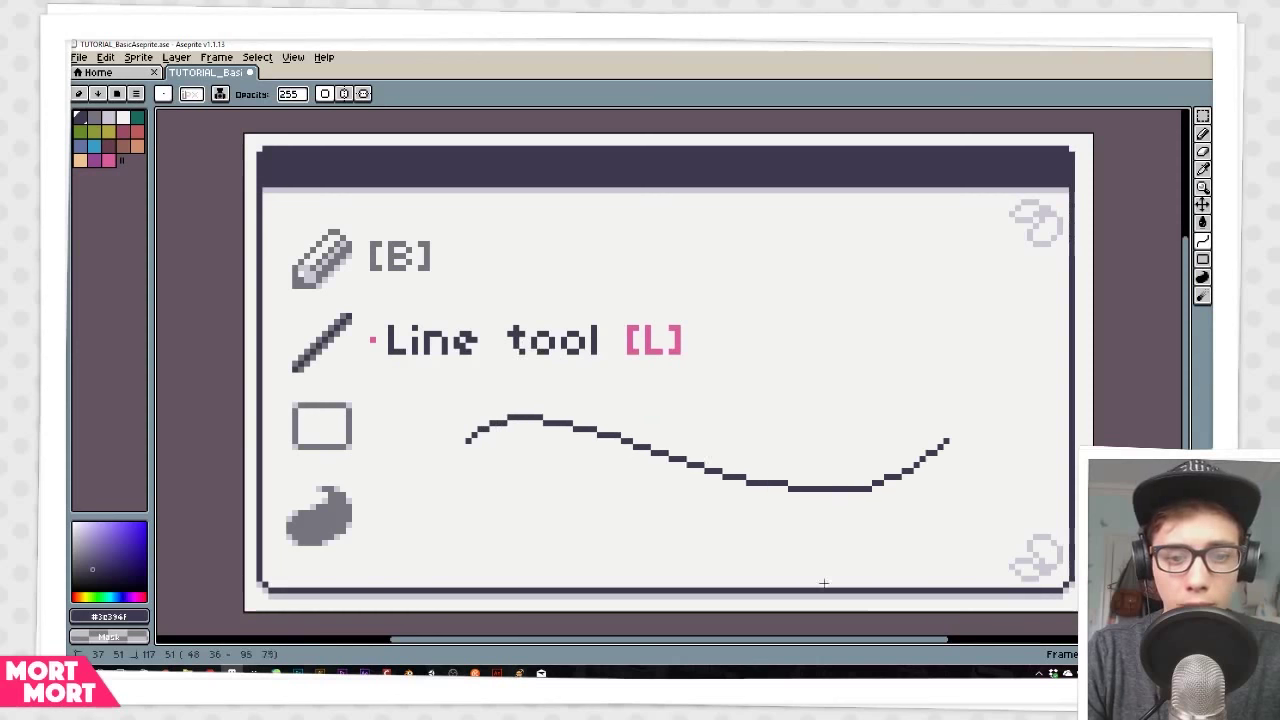
{"action": "left_click_drag", "start_coordinate": [823, 583], "coordinate": [860, 612]}
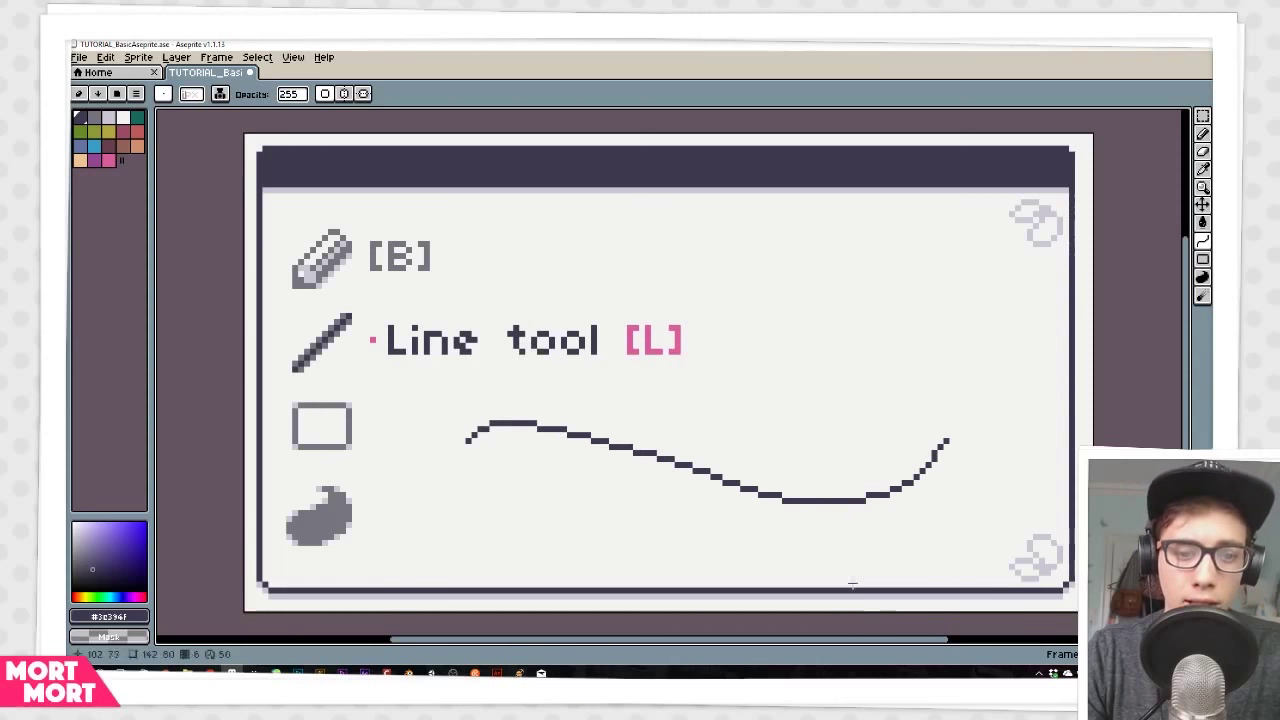
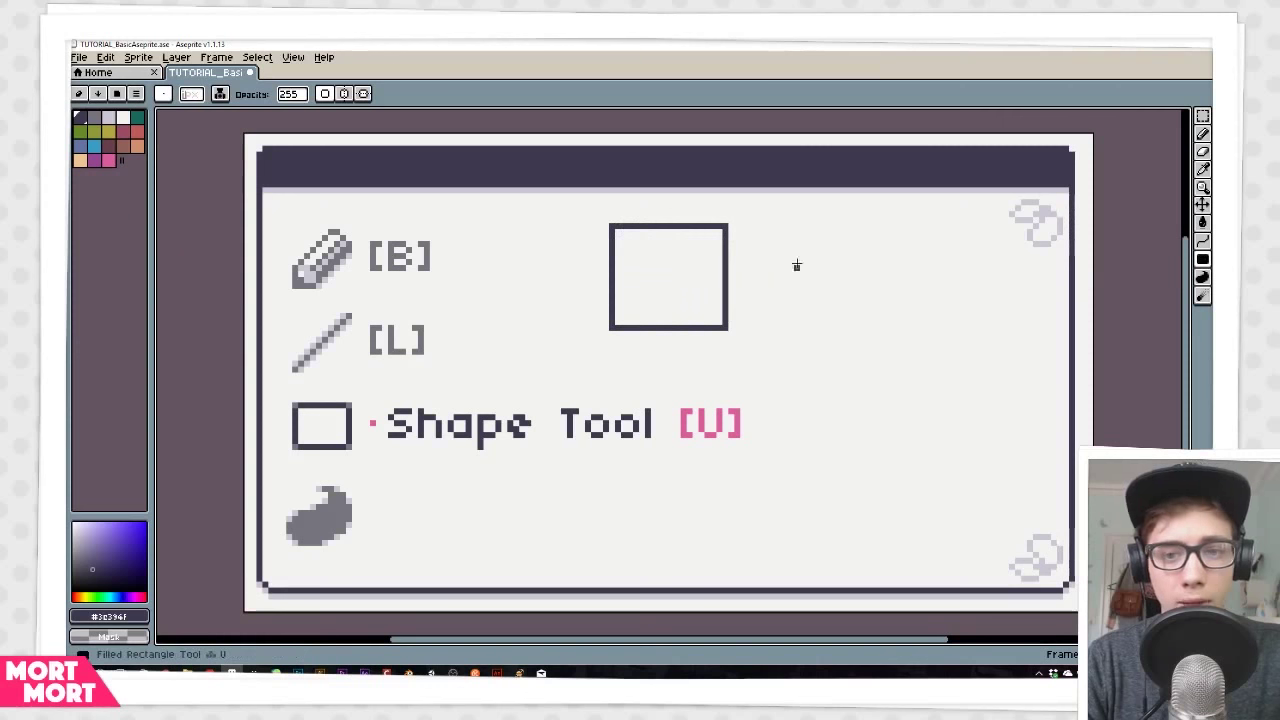
Step: Draw a filled rectangle beside the outlined one above the Shape Tool label, and undo both rectangles
{"action": "left_click_drag", "start_coordinate": [752, 224], "coordinate": [868, 327]}
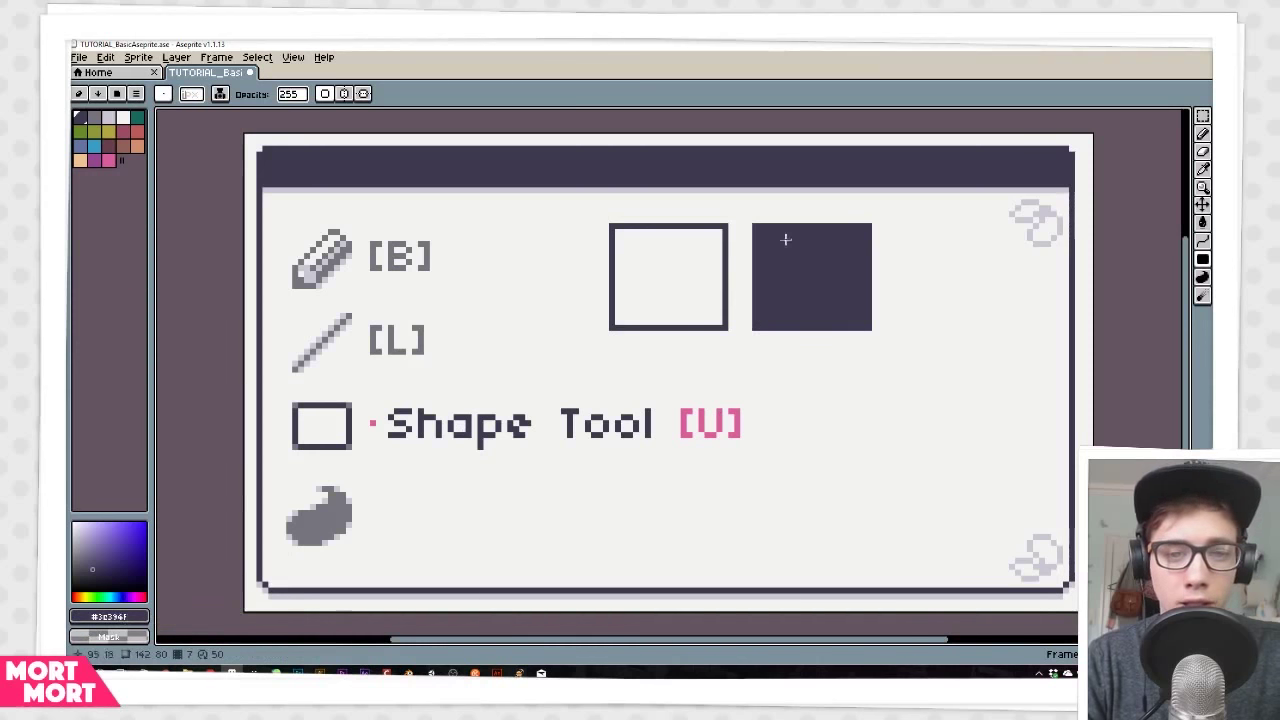
{"action": "key", "text": "ctrl+z"}
{"action": "key", "text": "ctrl+z"}
Step: Draw an outlined circle and a filled circle of similar size side by side above the Shape Tool label
{"action": "key", "text": "shift+u"}
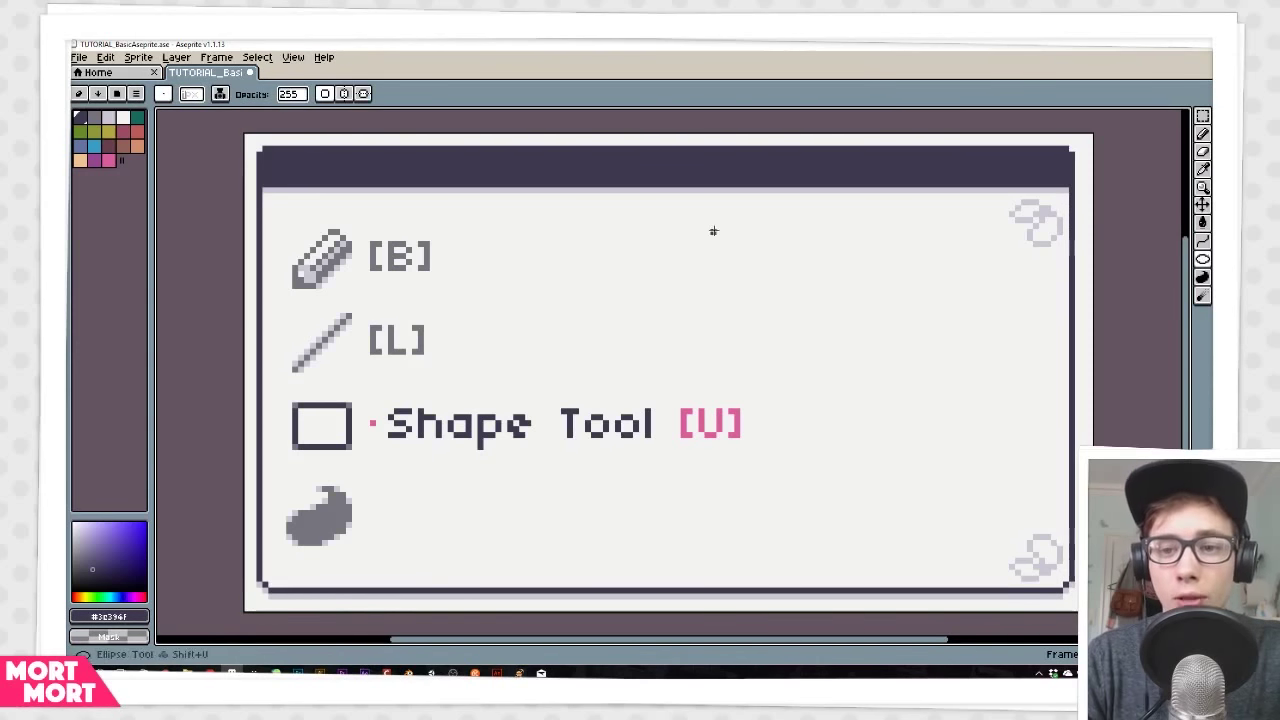
{"action": "key", "text": "shift+u"}
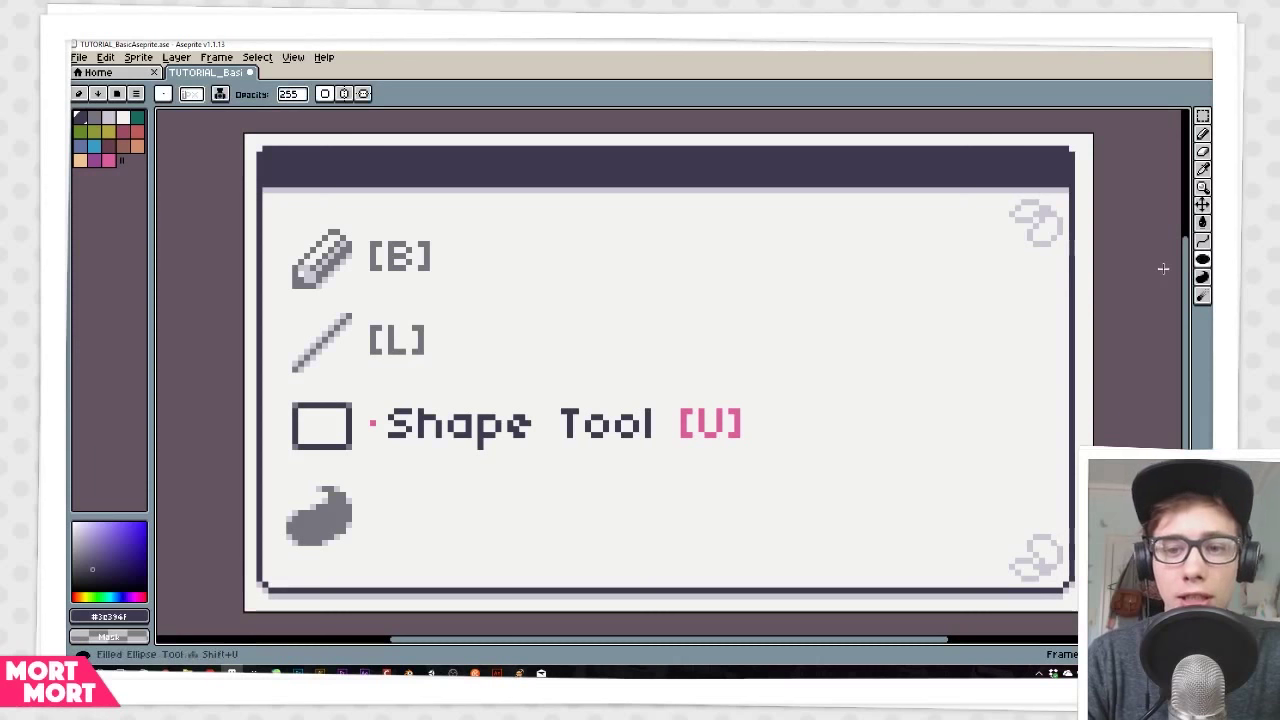
{"action": "key", "text": "shift+u"}
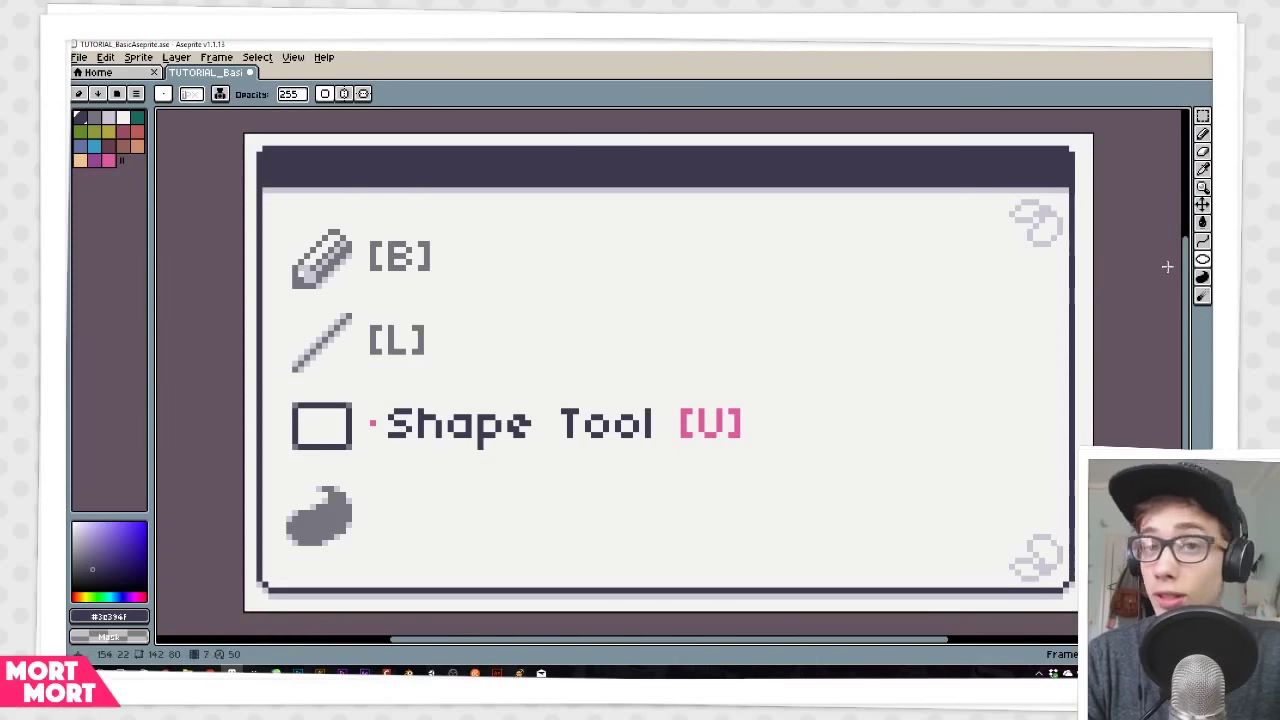
{"action": "key", "text": "shift+u"}
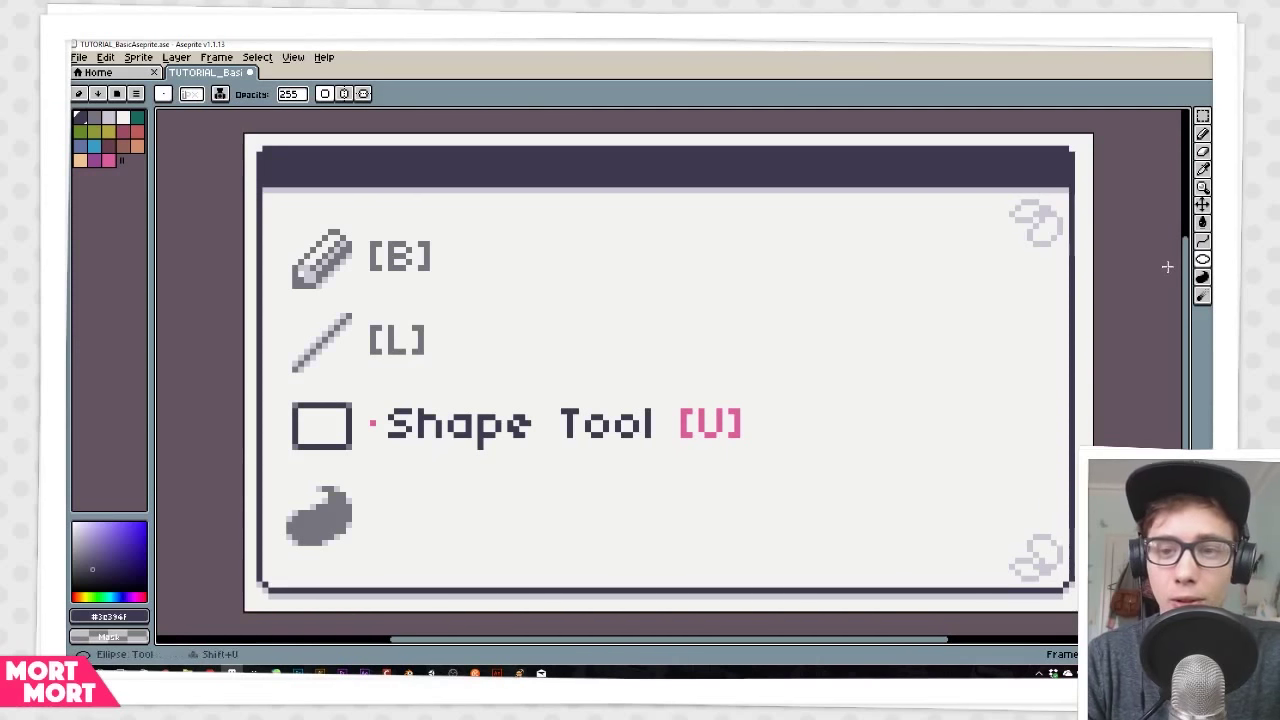
{"action": "left_click_drag", "start_coordinate": [626, 223], "coordinate": [742, 336]}
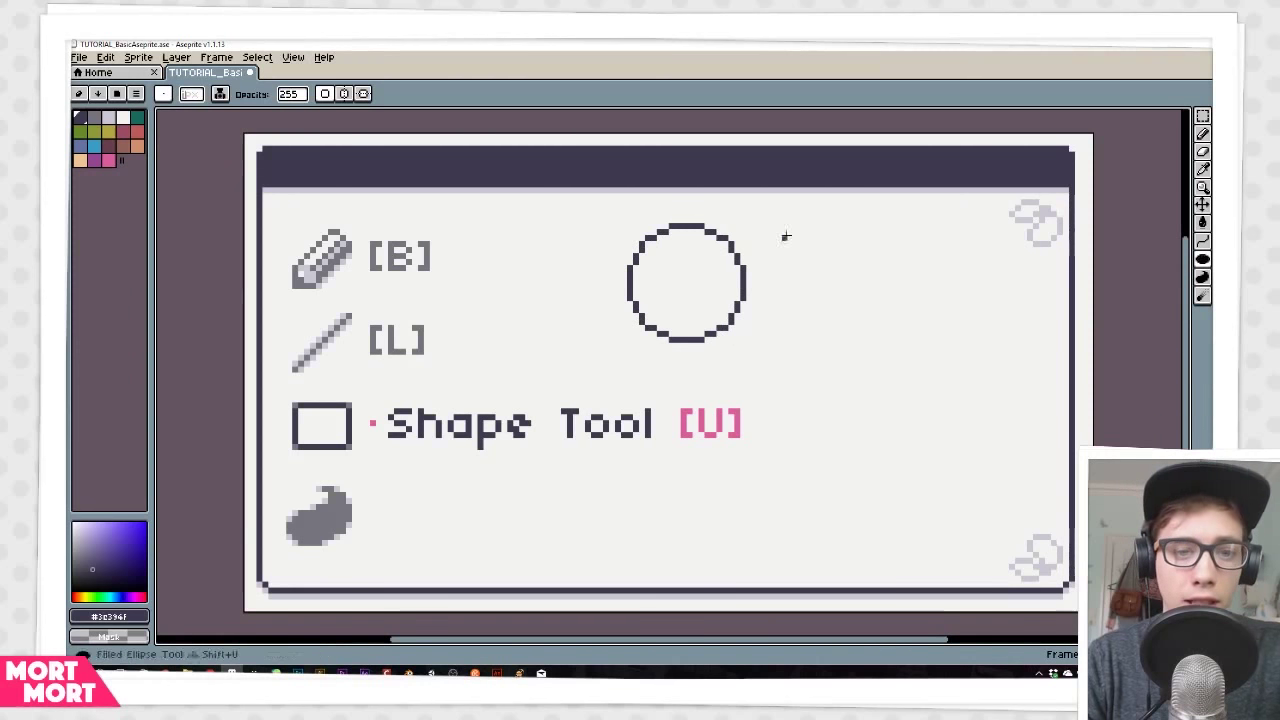
{"action": "left_click_drag", "start_coordinate": [767, 226], "coordinate": [879, 339]}
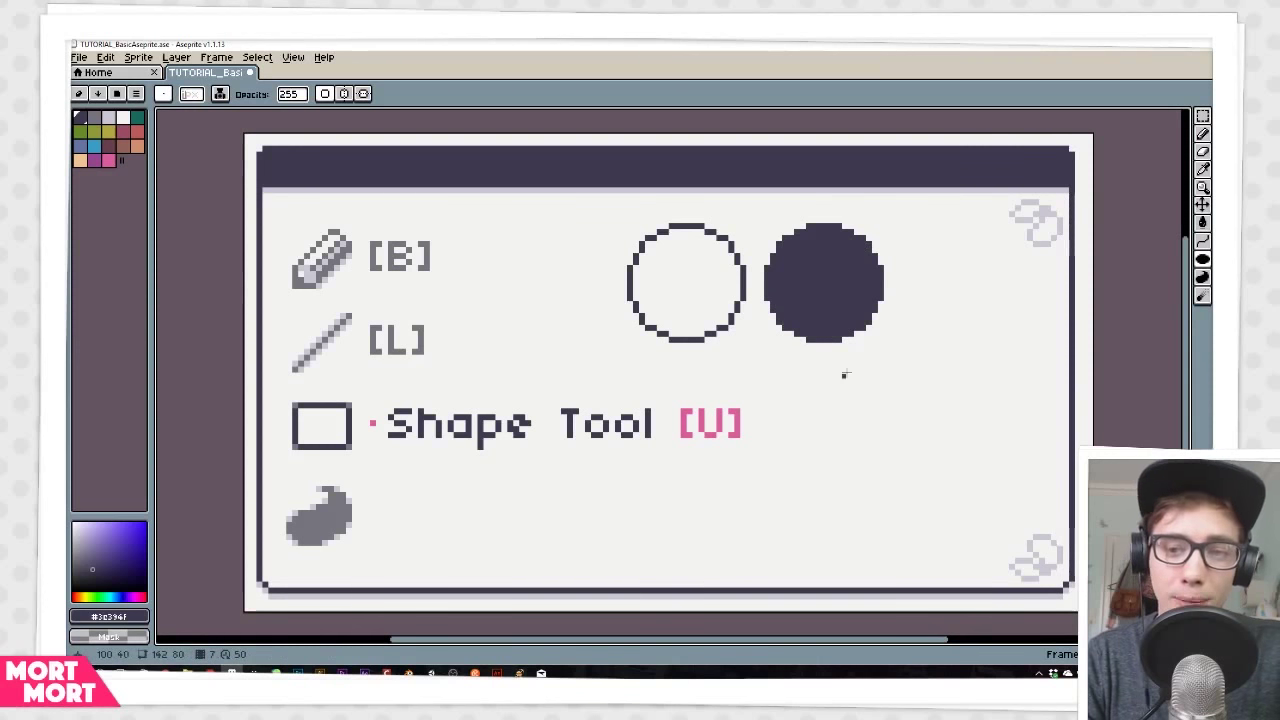
Step: Draw four more filled circles of varying sizes around the Shape Tool label with the Filled Ellipse tool
{"action": "left_click_drag", "start_coordinate": [803, 386], "coordinate": [948, 533]}
{"action": "left_click_drag", "start_coordinate": [939, 309], "coordinate": [1032, 392]}
{"action": "left_click_drag", "start_coordinate": [660, 520], "coordinate": [743, 564]}
{"action": "left_click_drag", "start_coordinate": [534, 307], "coordinate": [616, 392]}
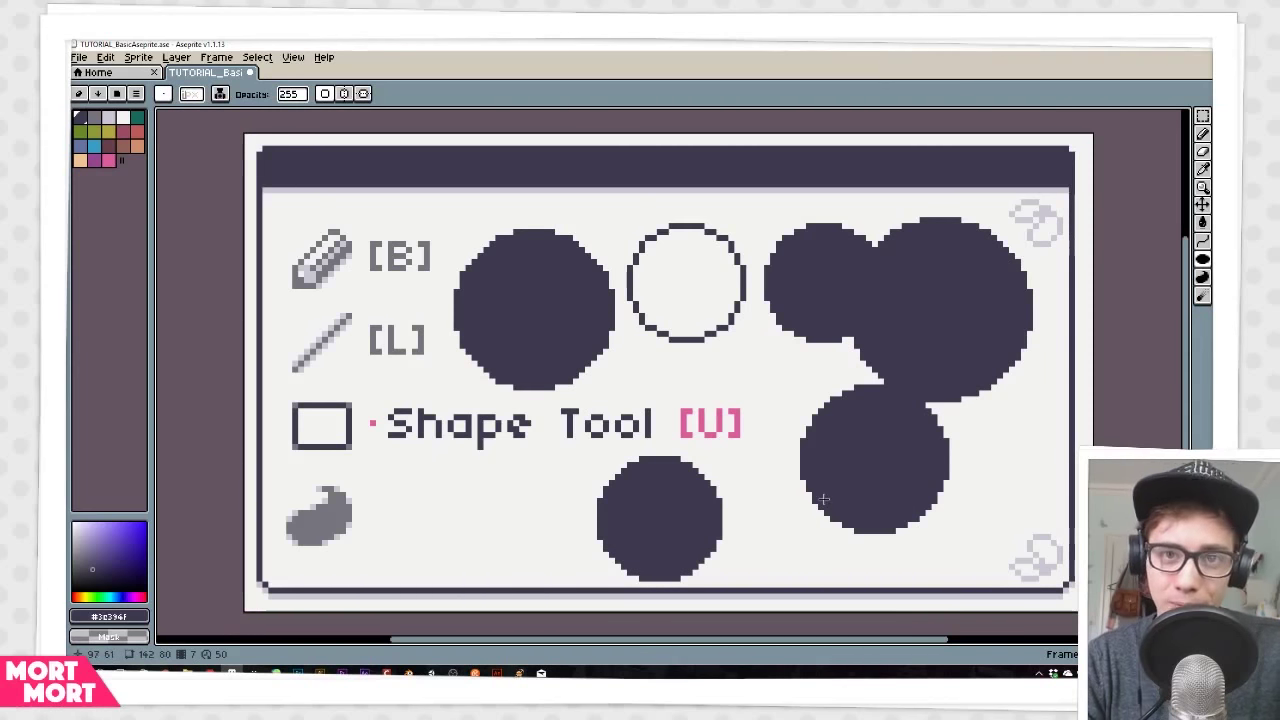
Step: Advance to the Contour frame and draw a large filled pentagon, a small oval and a small pentagon freehand with the Contour tool
{"action": "key", "text": "Right"}
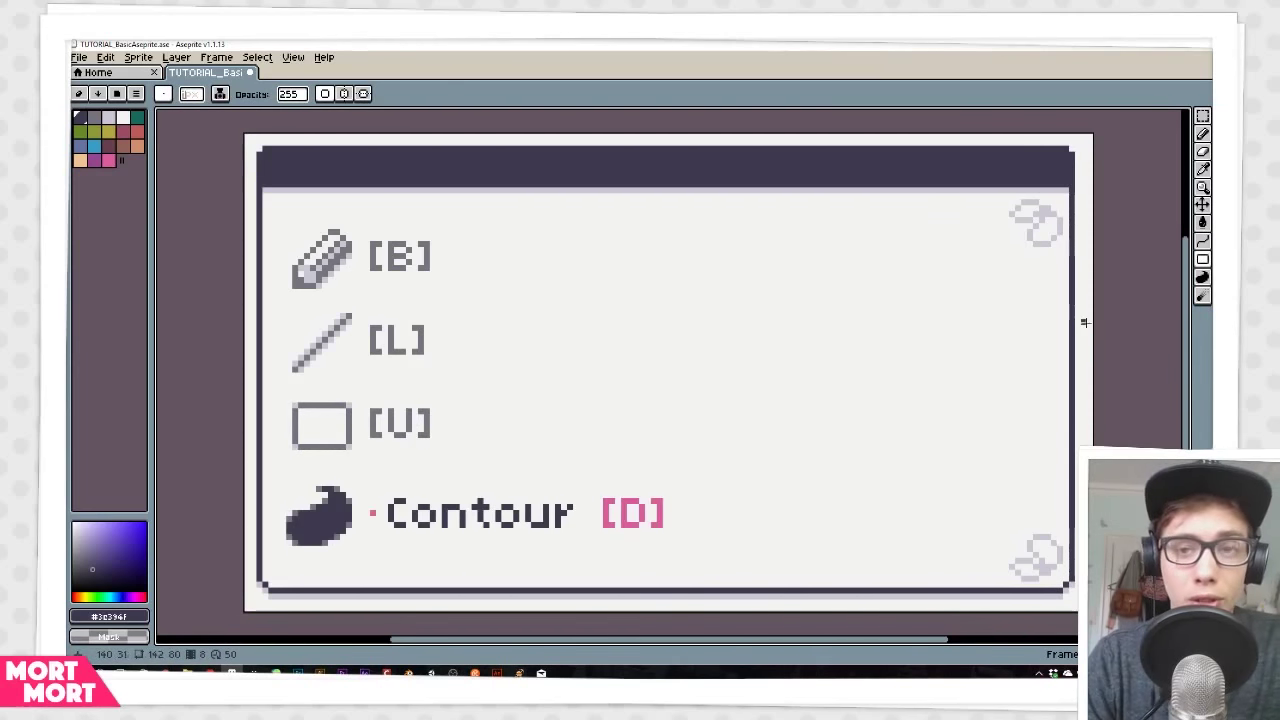
{"action": "key", "text": "d"}
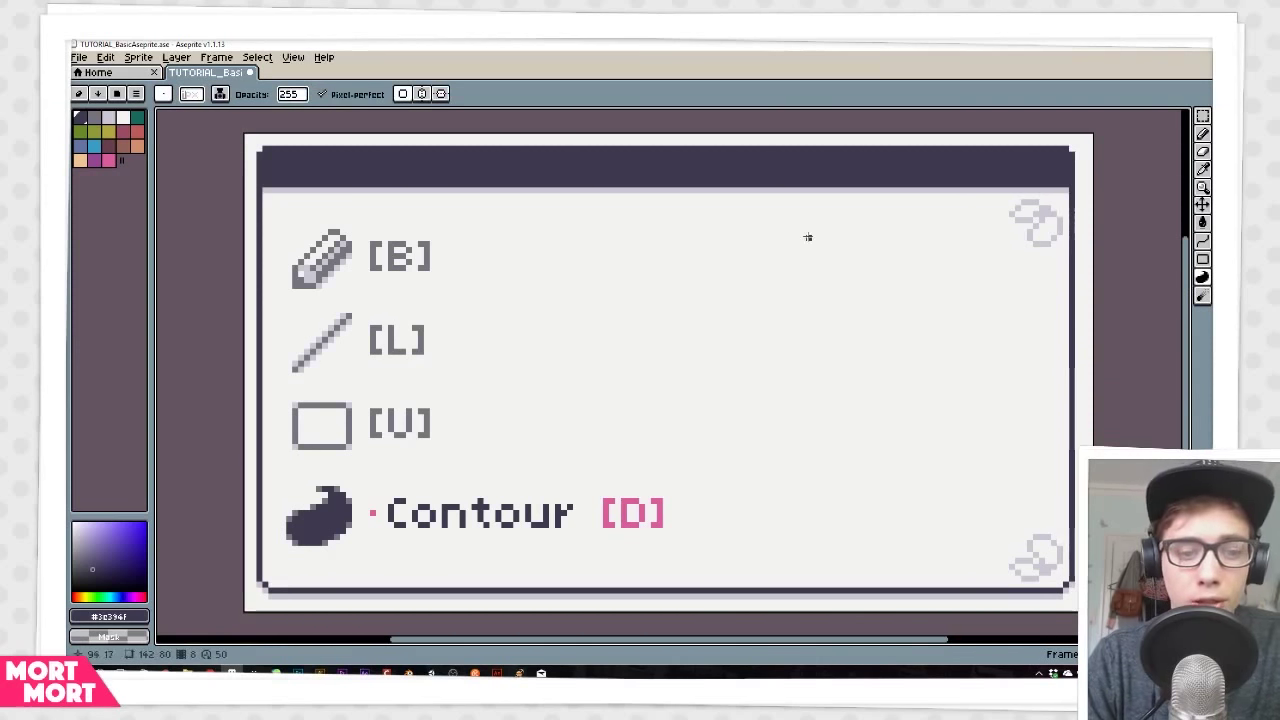
{"action": "mouse_move", "coordinate": [808, 233]}
{"action": "left_mouse_down"}
{"action": "mouse_move", "coordinate": [676, 292]}
{"action": "mouse_move", "coordinate": [720, 416]}
{"action": "mouse_move", "coordinate": [875, 380]}
{"action": "left_mouse_up"}
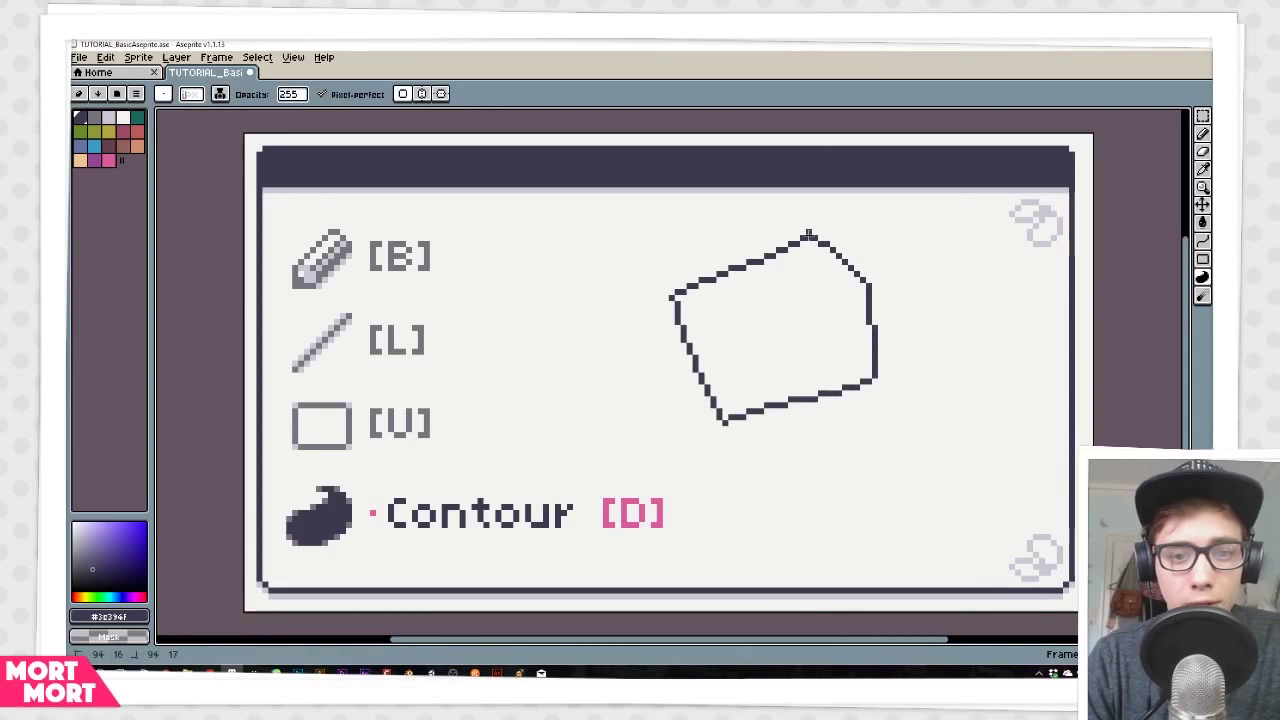
{"action": "left_click_drag", "start_coordinate": [808, 235], "coordinate": [808, 235]}
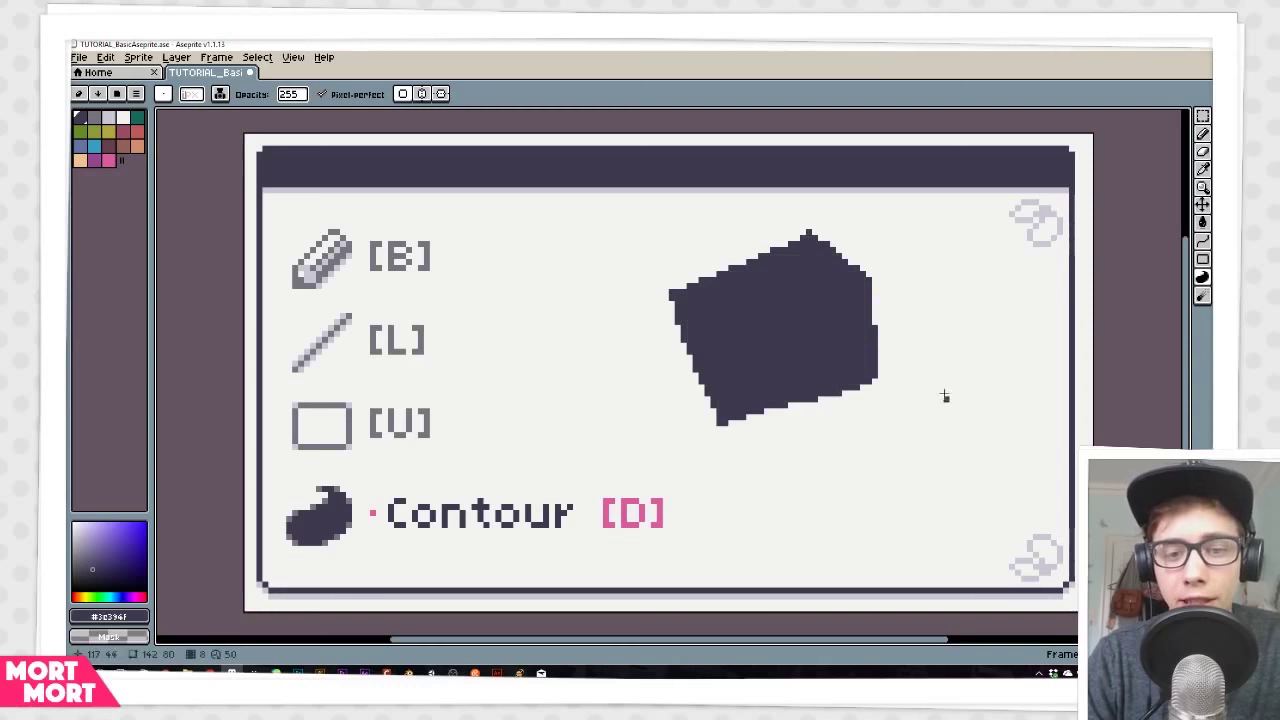
{"action": "left_click_drag", "start_coordinate": [946, 376], "coordinate": [893, 460]}
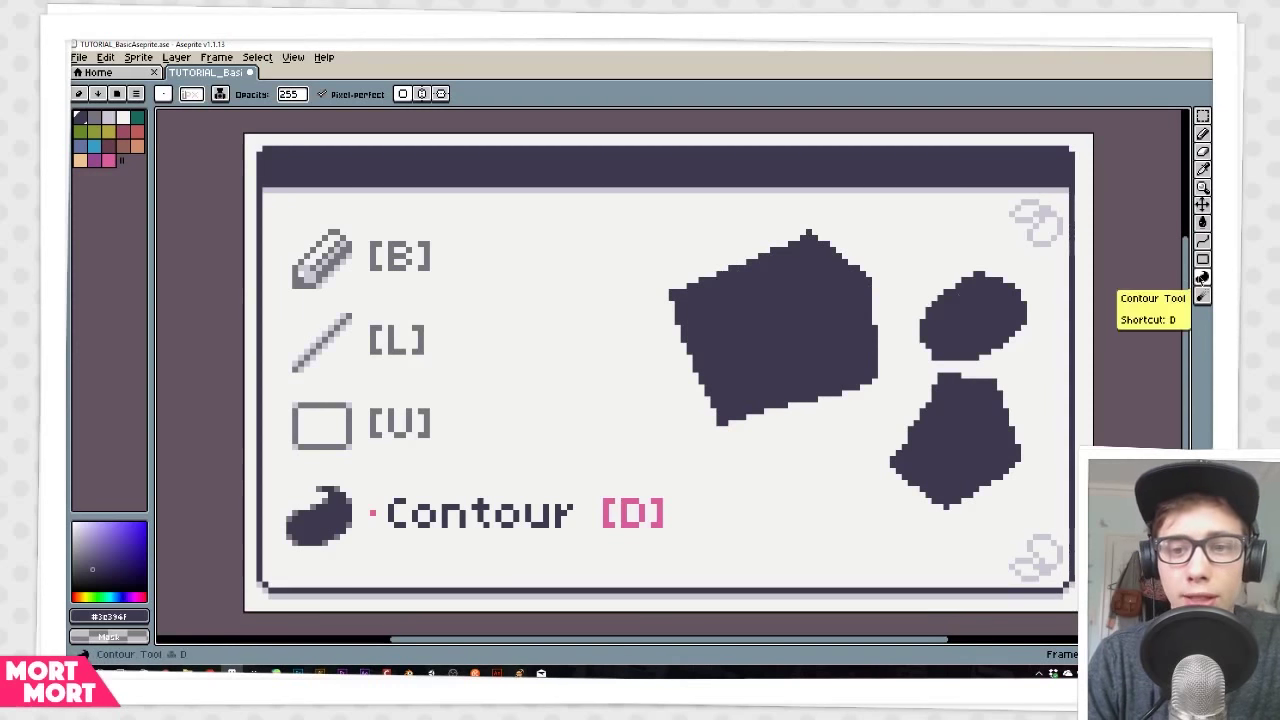
Step: Draw a tilted filled square and four filled triangles in the free areas around the contour shapes with the Polygon tool
{"action": "left_click", "coordinate": [1202, 278]}
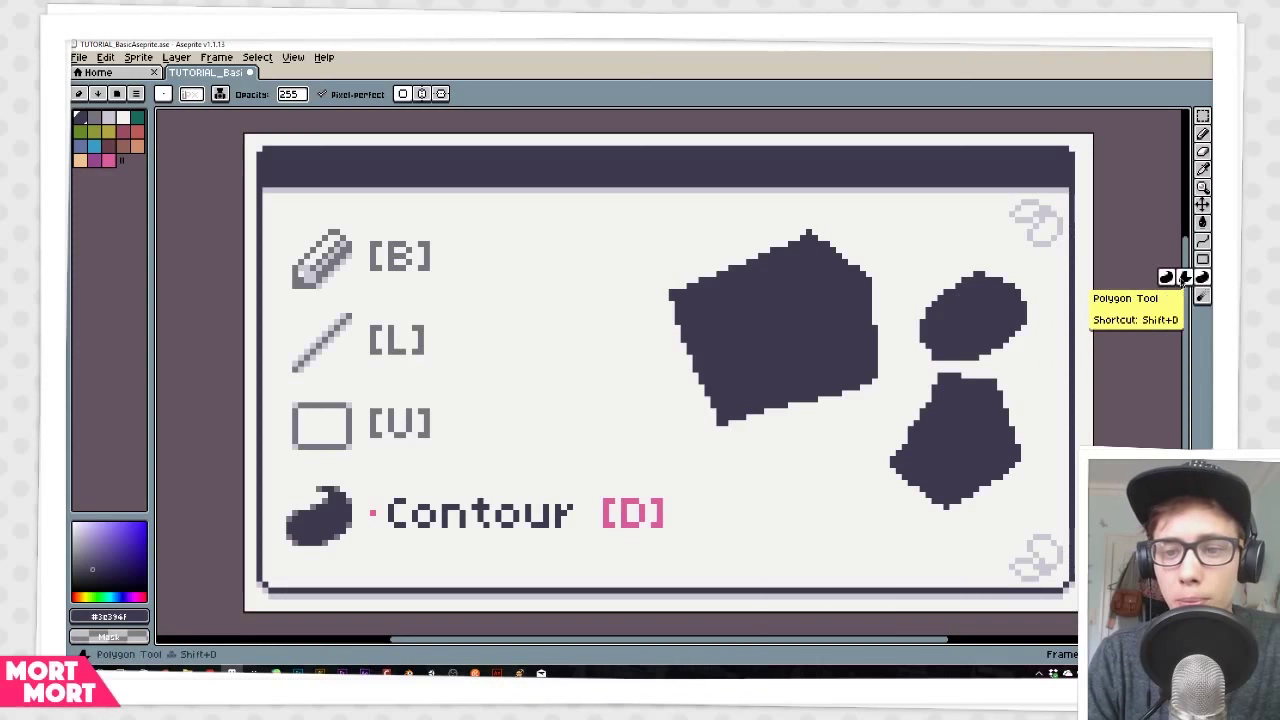
{"action": "left_click", "coordinate": [1184, 279]}
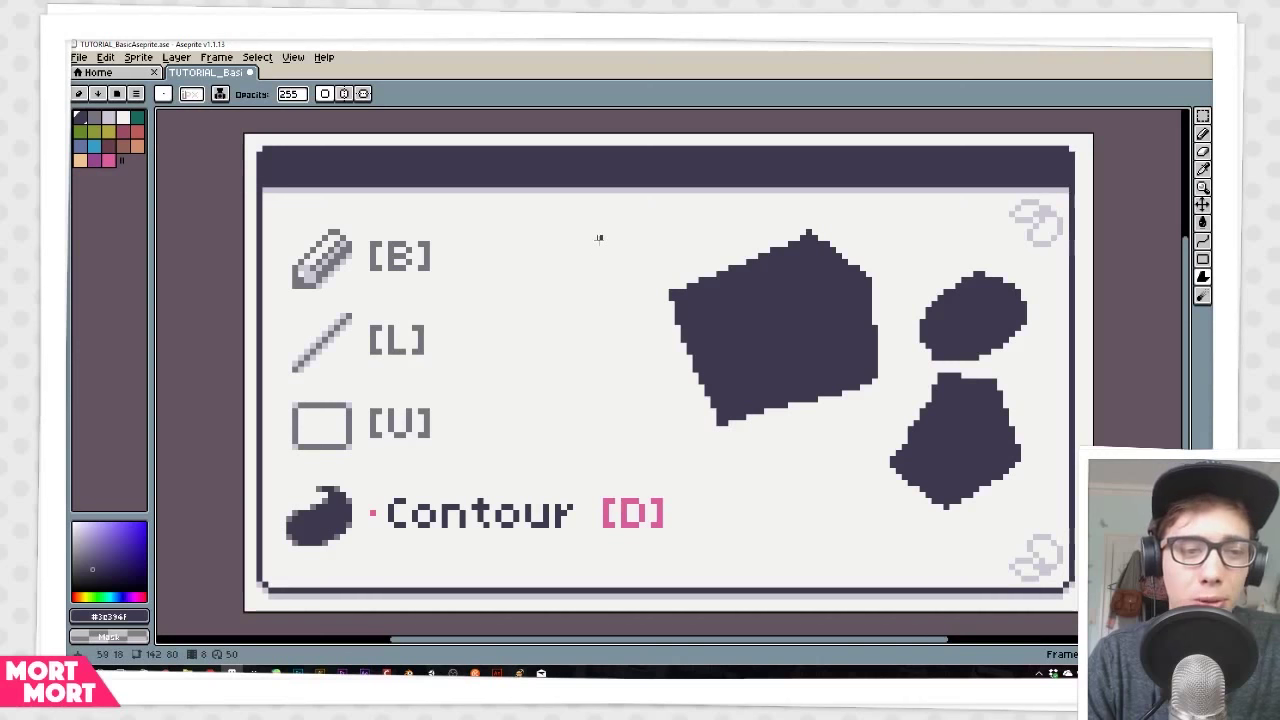
{"action": "mouse_move", "coordinate": [599, 238]}
{"action": "left_mouse_down"}
{"action": "mouse_move", "coordinate": [516, 266]}
{"action": "mouse_move", "coordinate": [521, 413]}
{"action": "mouse_move", "coordinate": [629, 377]}
{"action": "mouse_move", "coordinate": [657, 400]}
{"action": "mouse_move", "coordinate": [660, 362]}
{"action": "mouse_move", "coordinate": [630, 310]}
{"action": "left_mouse_up"}
{"action": "mouse_move", "coordinate": [835, 448]}
{"action": "left_mouse_down"}
{"action": "mouse_move", "coordinate": [710, 489]}
{"action": "mouse_move", "coordinate": [803, 575]}
{"action": "left_mouse_up"}
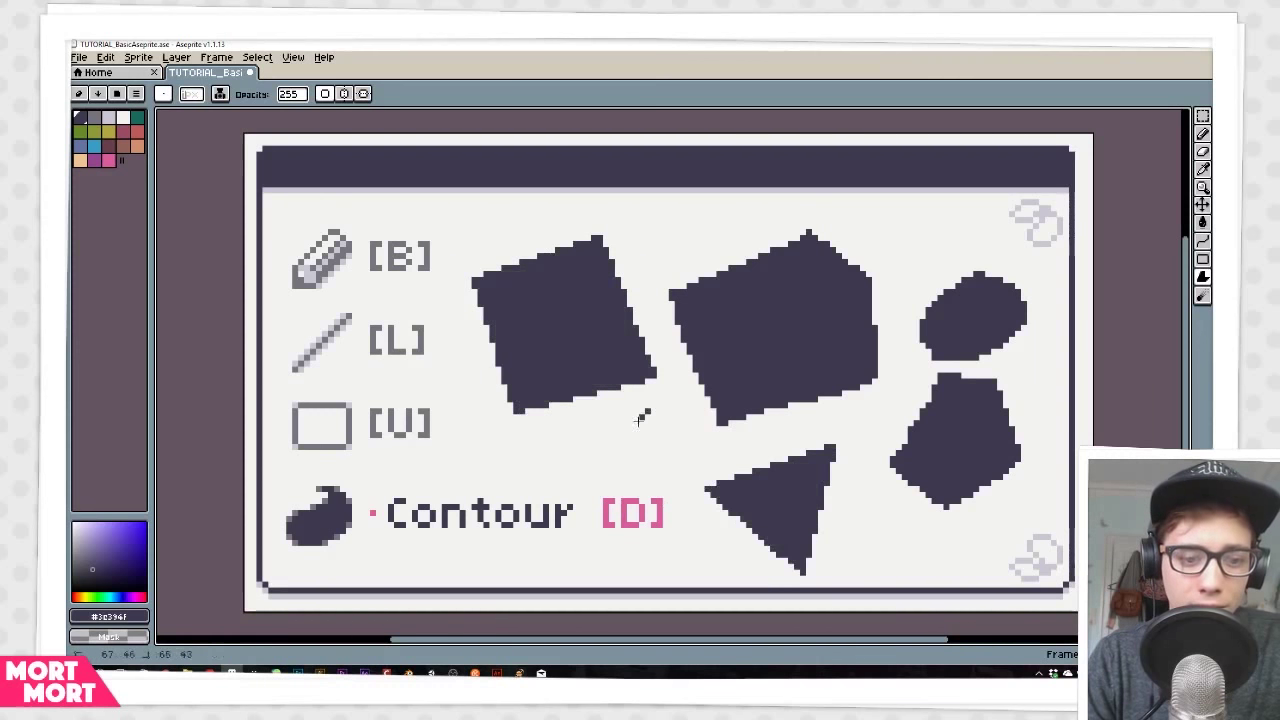
{"action": "left_click_drag", "start_coordinate": [605, 462], "coordinate": [690, 478]}
{"action": "mouse_move", "coordinate": [630, 212]}
{"action": "left_mouse_down"}
{"action": "mouse_move", "coordinate": [660, 269]}
{"action": "mouse_move", "coordinate": [719, 214]}
{"action": "left_mouse_up"}
{"action": "mouse_move", "coordinate": [866, 212]}
{"action": "left_mouse_down"}
{"action": "mouse_move", "coordinate": [898, 272]}
{"action": "mouse_move", "coordinate": [948, 213]}
{"action": "left_mouse_up"}
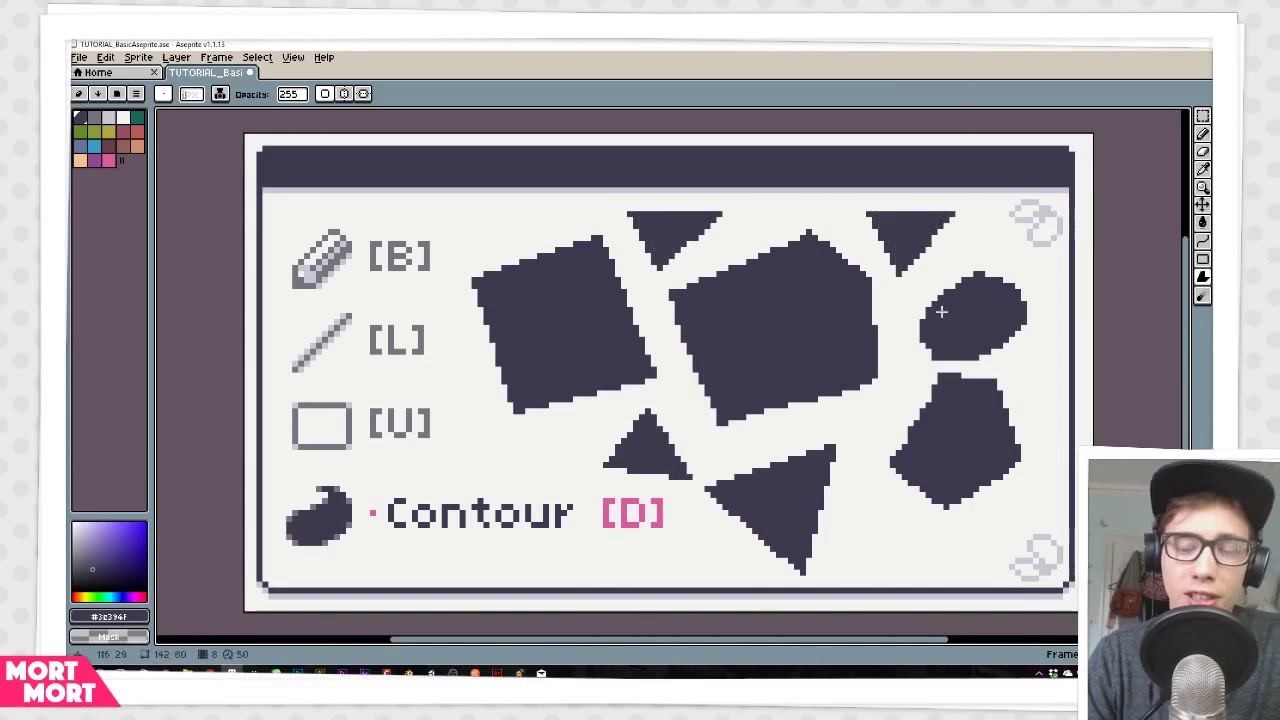
Step: Advance to the summary frame and draw a wavy pencil stroke beside the Pen tool label and two long lines beside the Line tool label
{"action": "key", "text": "b"}
{"action": "key", "text": "Right"}
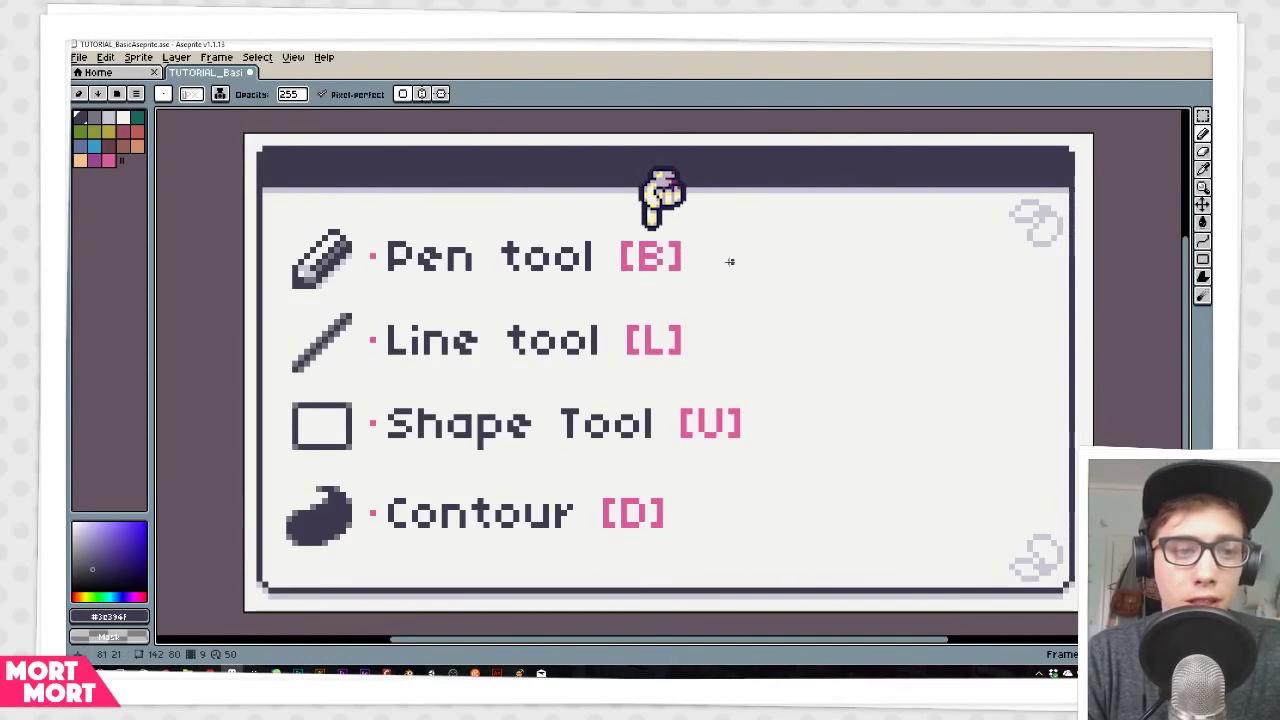
{"action": "left_click_drag", "start_coordinate": [718, 272], "coordinate": [932, 258]}
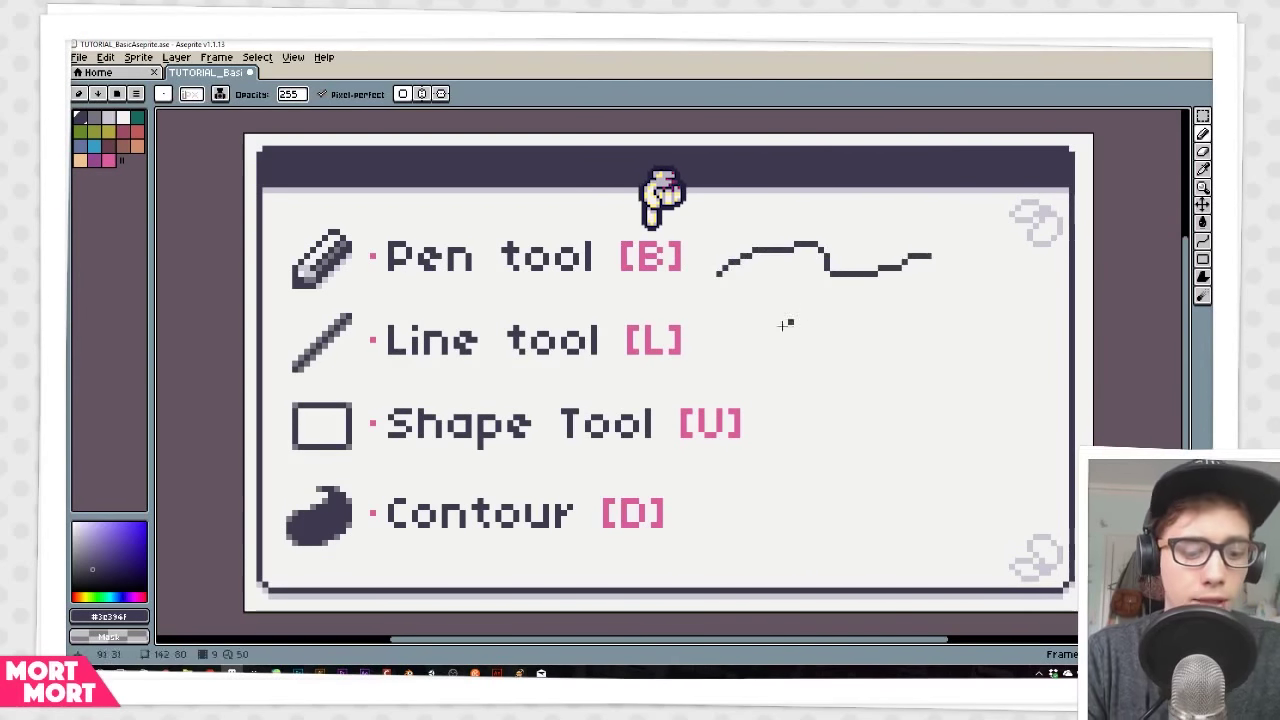
{"action": "key", "text": "l"}
{"action": "left_click_drag", "start_coordinate": [704, 330], "coordinate": [955, 334]}
{"action": "left_click_drag", "start_coordinate": [700, 345], "coordinate": [961, 368]}
Step: Draw outlined and filled rectangles and ellipses beside the Shape Tool label, and a filled contour blob and polygon beside the Contour label
{"action": "key", "text": "u"}
{"action": "left_click_drag", "start_coordinate": [772, 407], "coordinate": [809, 447]}
{"action": "key", "text": "u"}
{"action": "left_click_drag", "start_coordinate": [845, 406], "coordinate": [887, 453]}
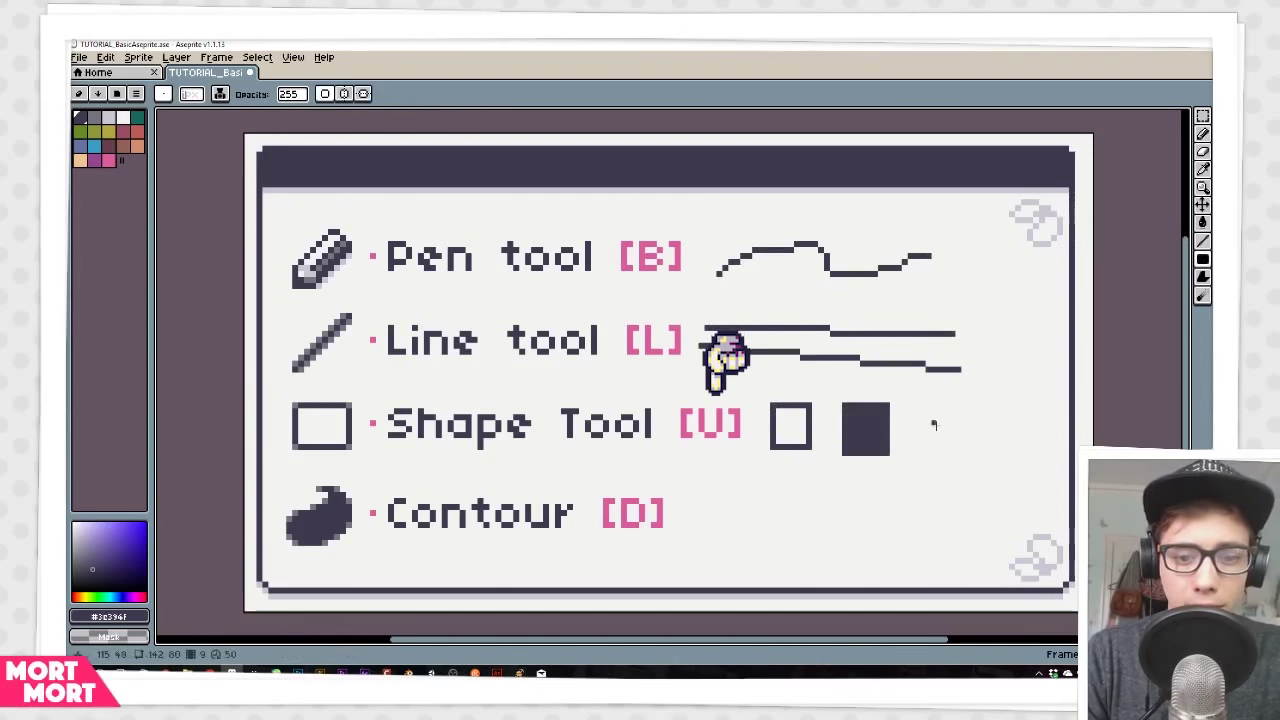
{"action": "mouse_move", "coordinate": [775, 503]}
{"action": "left_mouse_down"}
{"action": "mouse_move", "coordinate": [701, 504]}
{"action": "mouse_move", "coordinate": [712, 539]}
{"action": "mouse_move", "coordinate": [771, 541]}
{"action": "mouse_move", "coordinate": [774, 496]}
{"action": "mouse_move", "coordinate": [833, 489]}
{"action": "mouse_move", "coordinate": [813, 533]}
{"action": "mouse_move", "coordinate": [890, 548]}
{"action": "left_mouse_up"}
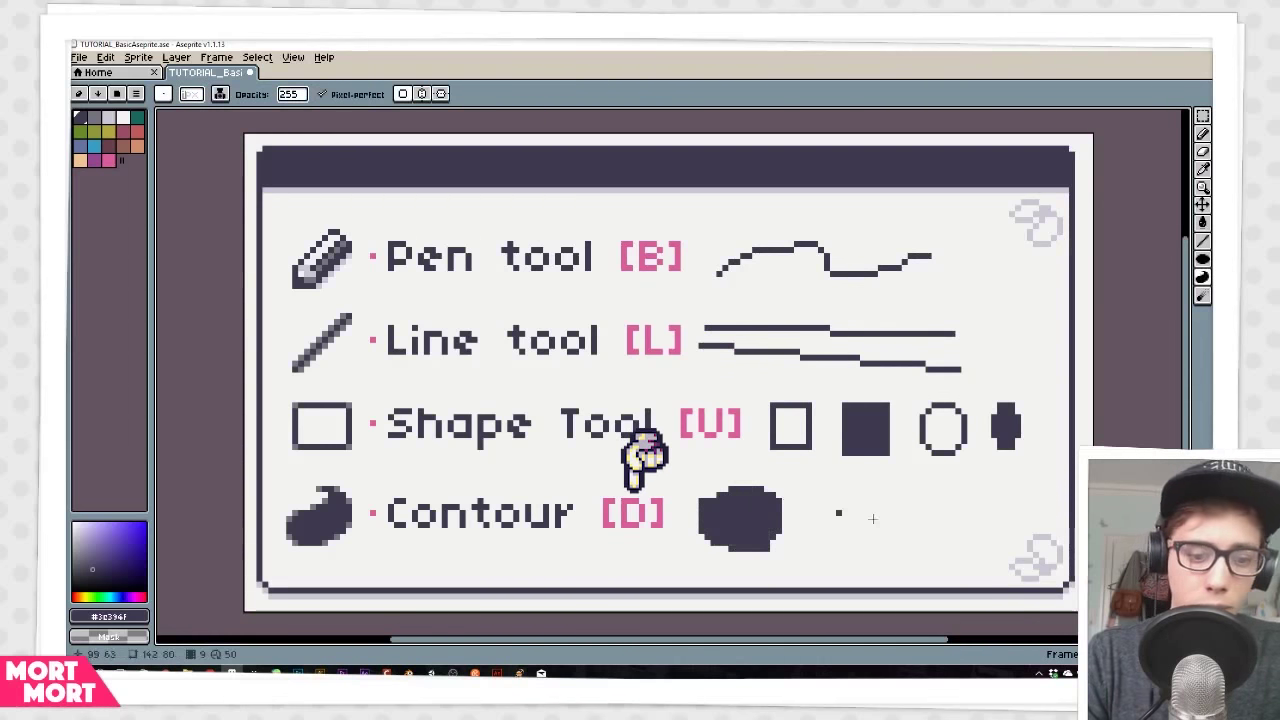
{"action": "key", "text": "shift+d"}
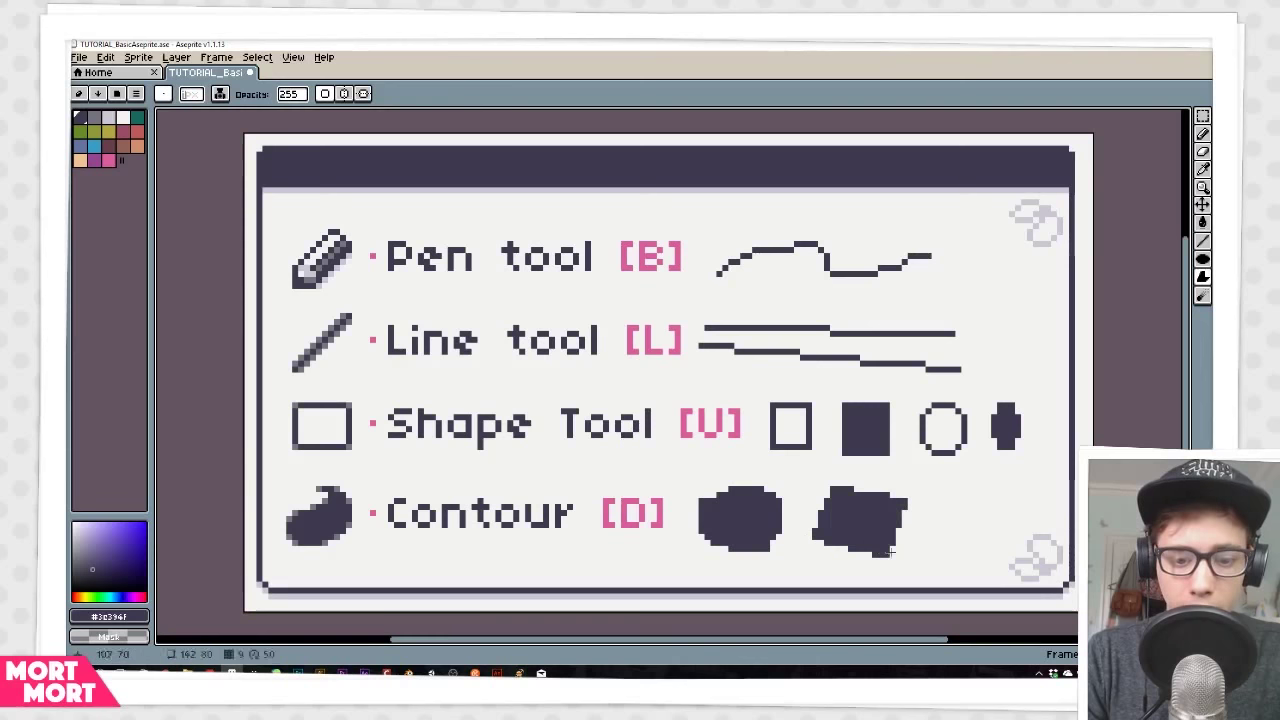
Step: Advance to the "Oh yeah.. the mouse" frame and try a short horizontal pencil stroke above the text
{"action": "key", "text": "b"}
{"action": "key", "text": "Right"}
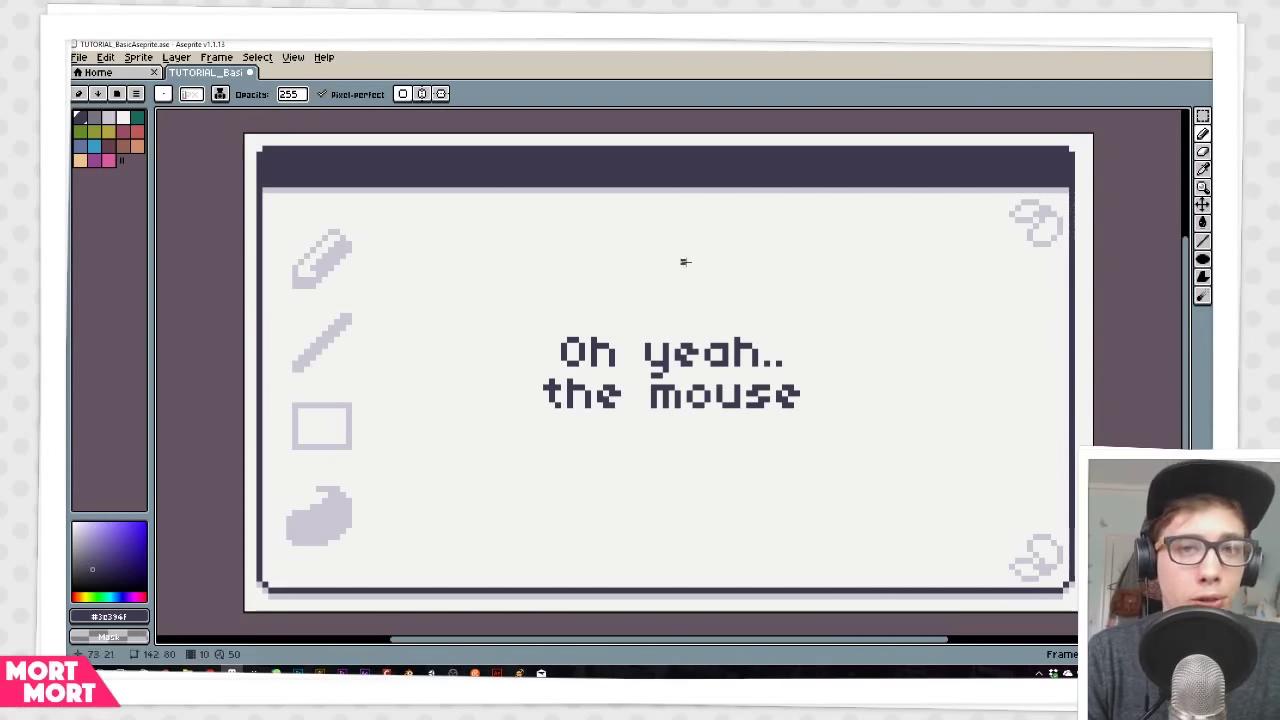
{"action": "mouse_move", "coordinate": [660, 280]}
{"action": "left_mouse_down"}
{"action": "mouse_move", "coordinate": [742, 243]}
{"action": "mouse_move", "coordinate": [631, 299]}
{"action": "mouse_move", "coordinate": [697, 309]}
{"action": "mouse_move", "coordinate": [666, 309]}
{"action": "mouse_move", "coordinate": [683, 246]}
{"action": "mouse_move", "coordinate": [844, 310]}
{"action": "mouse_move", "coordinate": [691, 351]}
{"action": "mouse_move", "coordinate": [729, 281]}
{"action": "left_mouse_up"}
Step: Pan the canvas, try the 100%, Center and Fit Screen view options, and return to the Pencil tool
{"action": "key", "text": "space"}
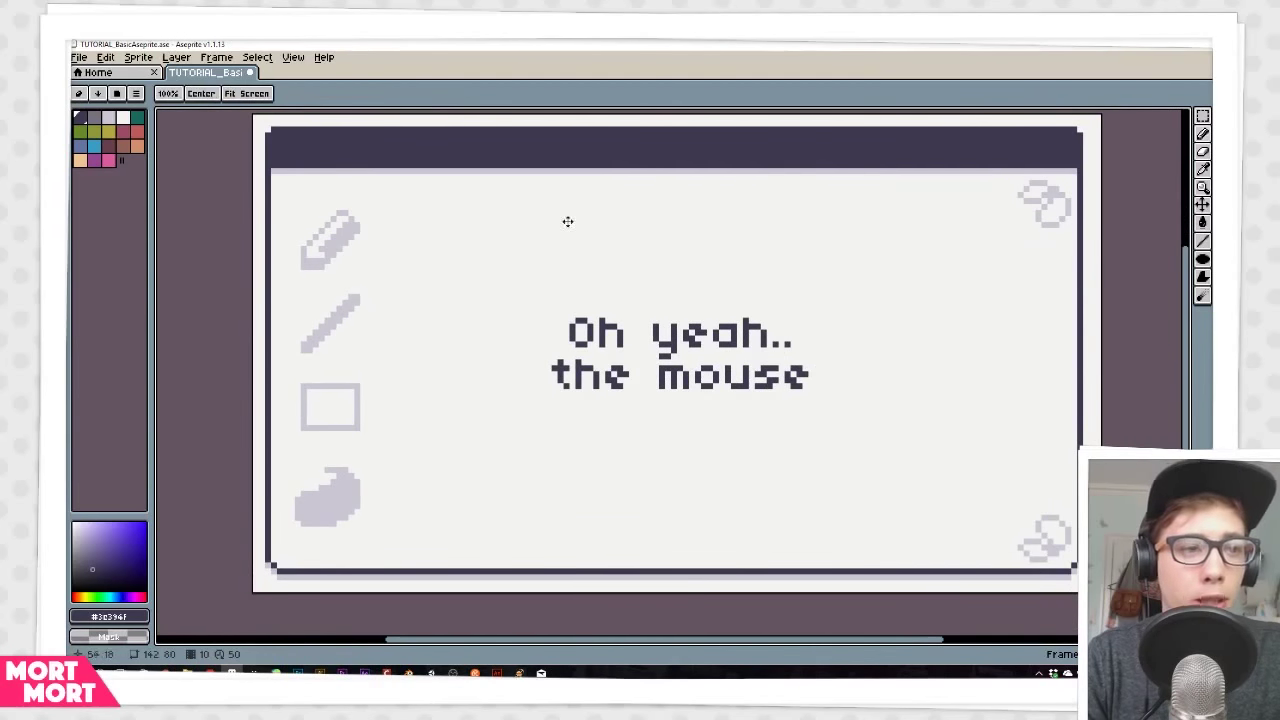
{"action": "left_click", "coordinate": [168, 94]}
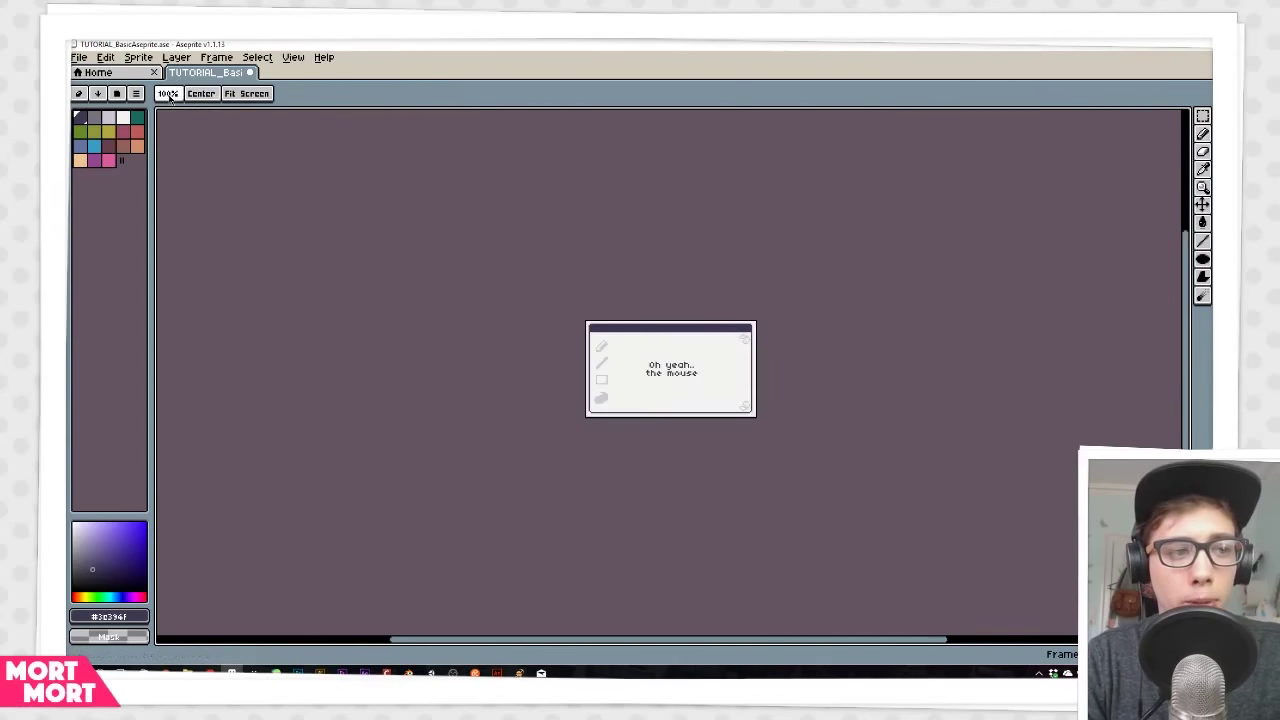
{"action": "left_click", "coordinate": [201, 94]}
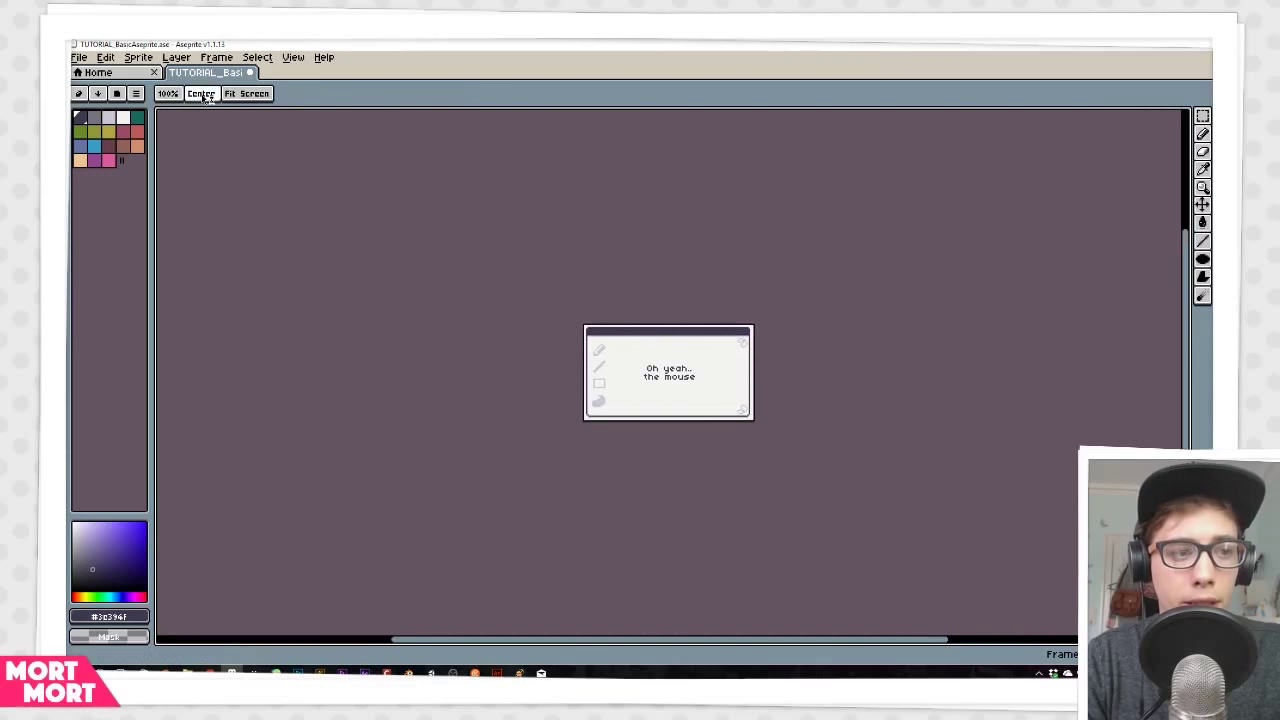
{"action": "left_click", "coordinate": [246, 94]}
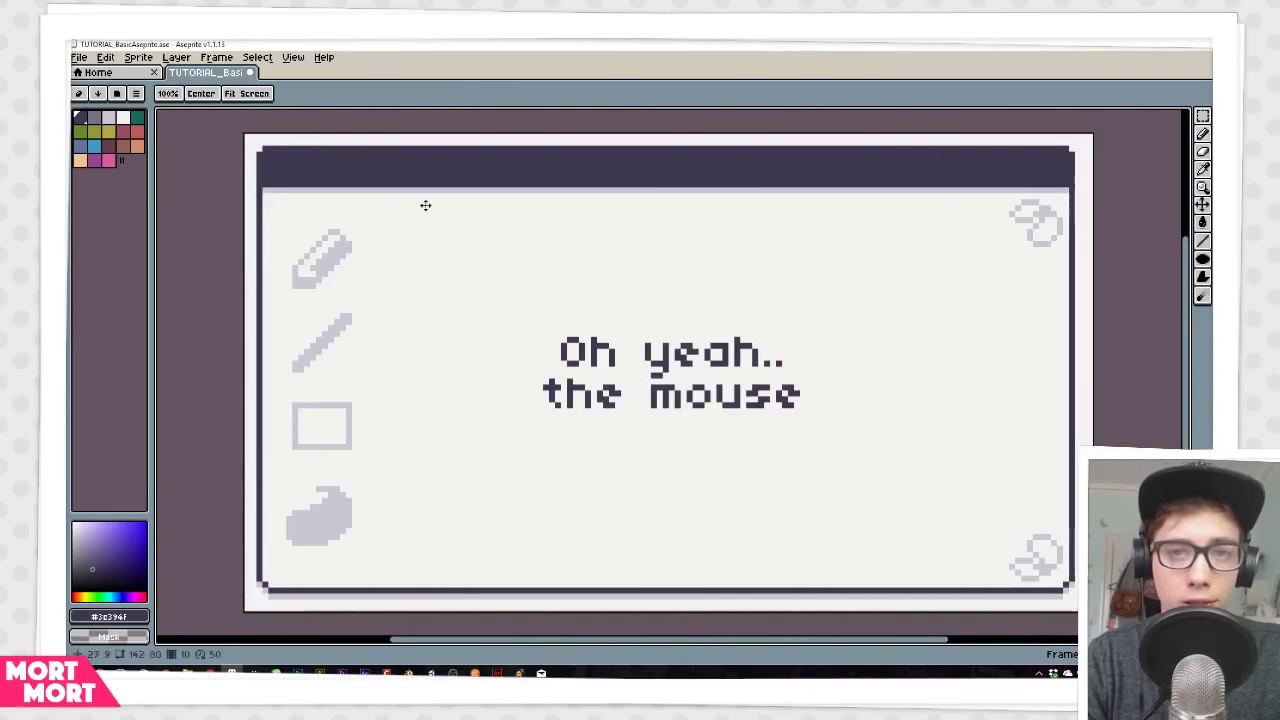
{"action": "key", "text": "b"}
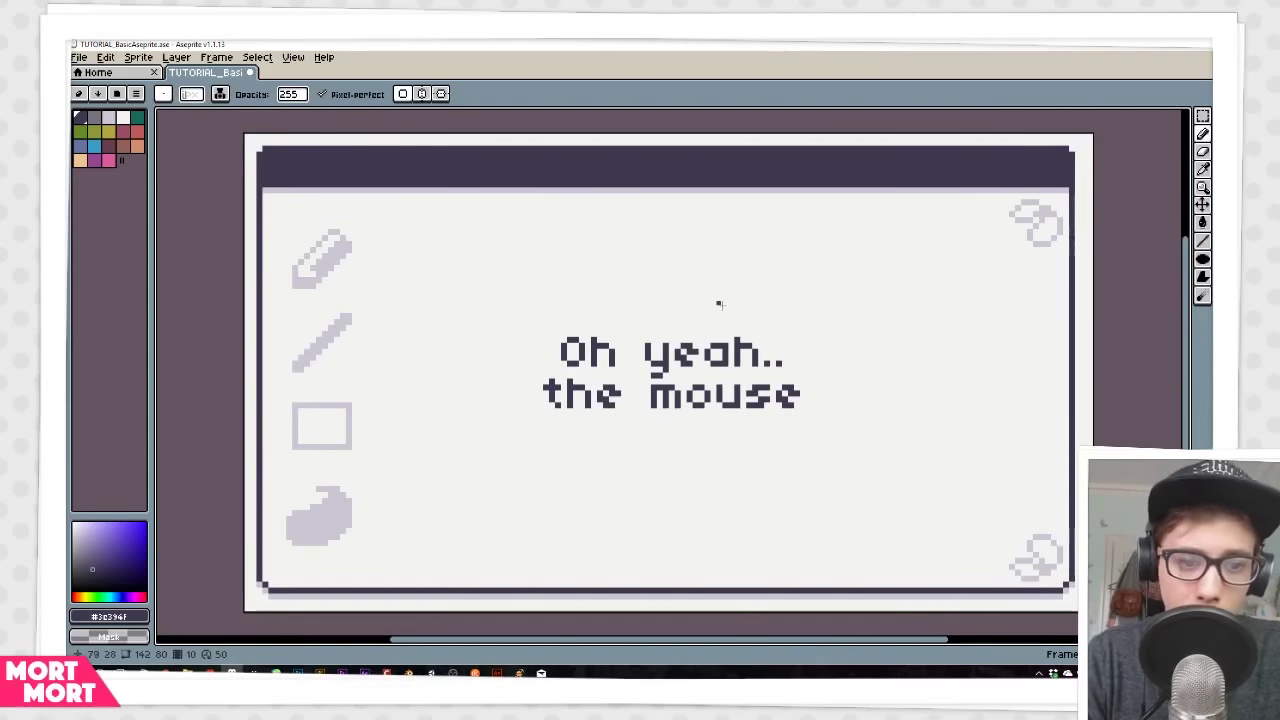
Step: Try zooming the canvas out and back in on the "Oh yeah.. the mouse" frame
{"action": "scroll", "coordinate": [718, 304], "scroll_direction": "down", "scroll_amount": 1}
{"action": "scroll", "coordinate": [718, 304], "scroll_direction": "up", "scroll_amount": 1}
{"action": "scroll", "coordinate": [716, 320], "scroll_direction": "down", "scroll_amount": 1}
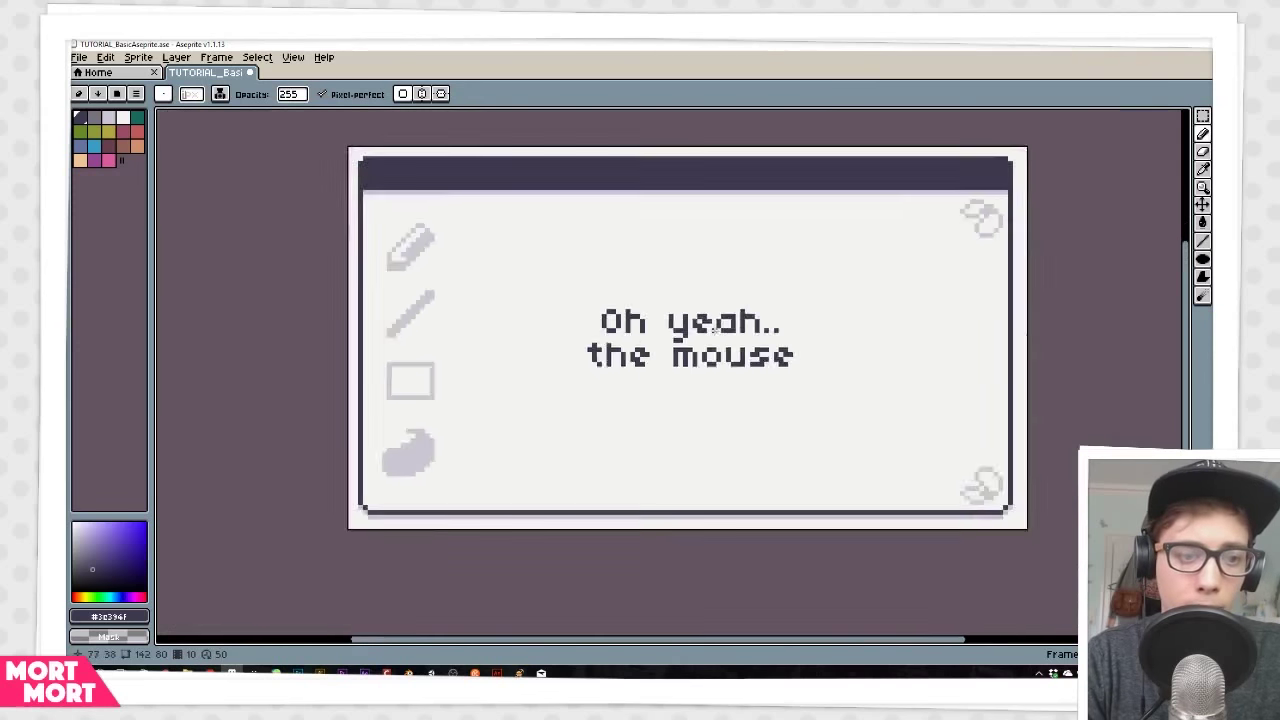
{"action": "scroll", "coordinate": [715, 331], "scroll_direction": "up", "scroll_amount": 1}
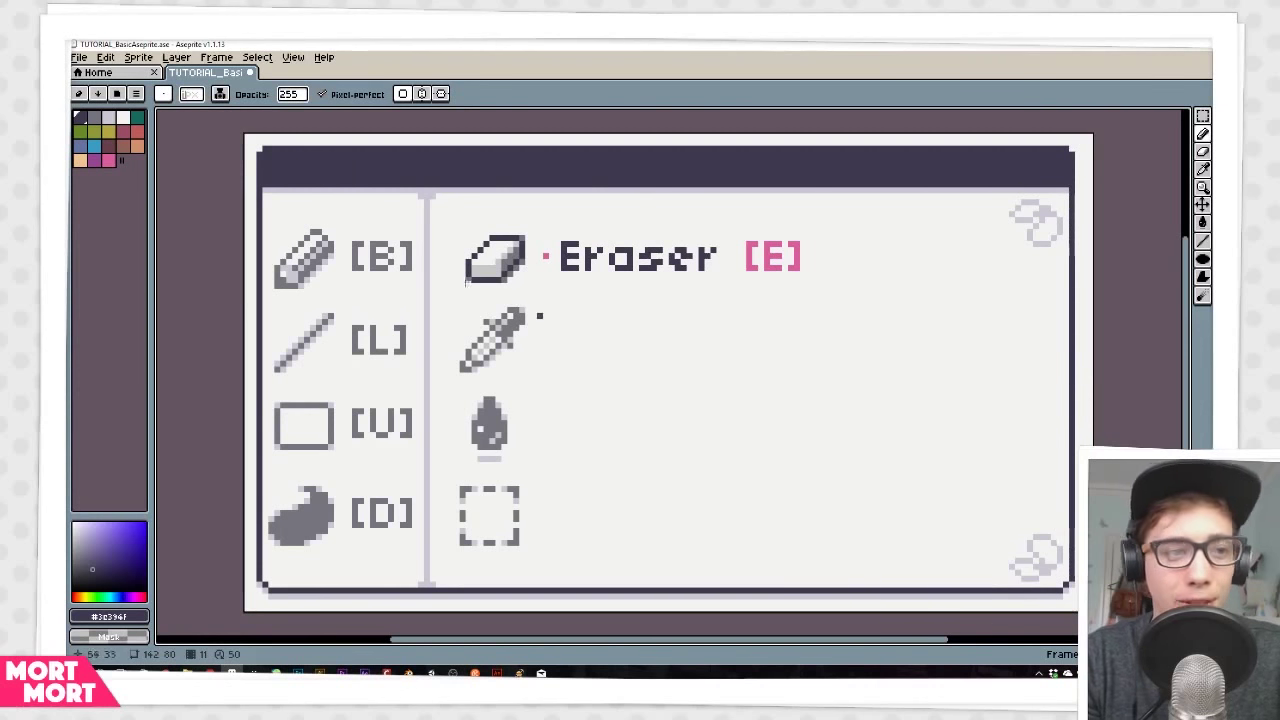
Step: Scribble a dark pencil patch below the Eraser label, enlarge the Eraser's brush size and erase the patch completely
{"action": "left_click_drag", "start_coordinate": [660, 395], "coordinate": [892, 370]}
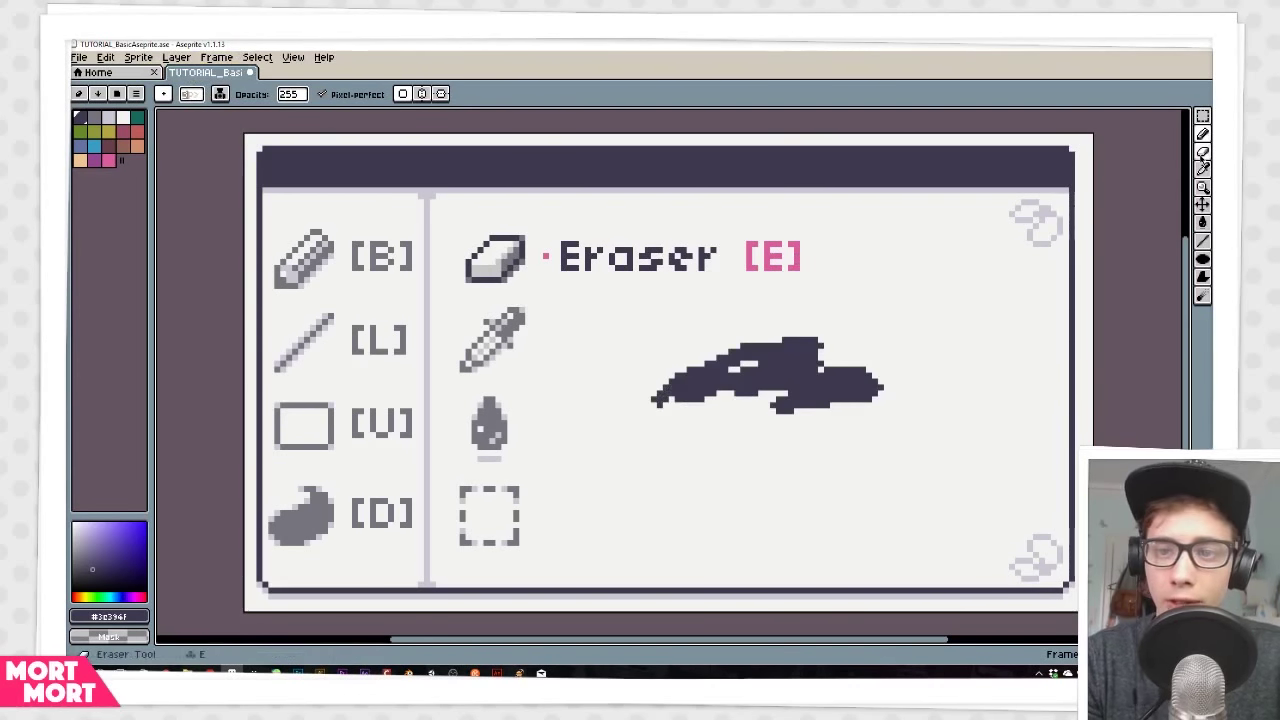
{"action": "left_click", "coordinate": [1203, 152]}
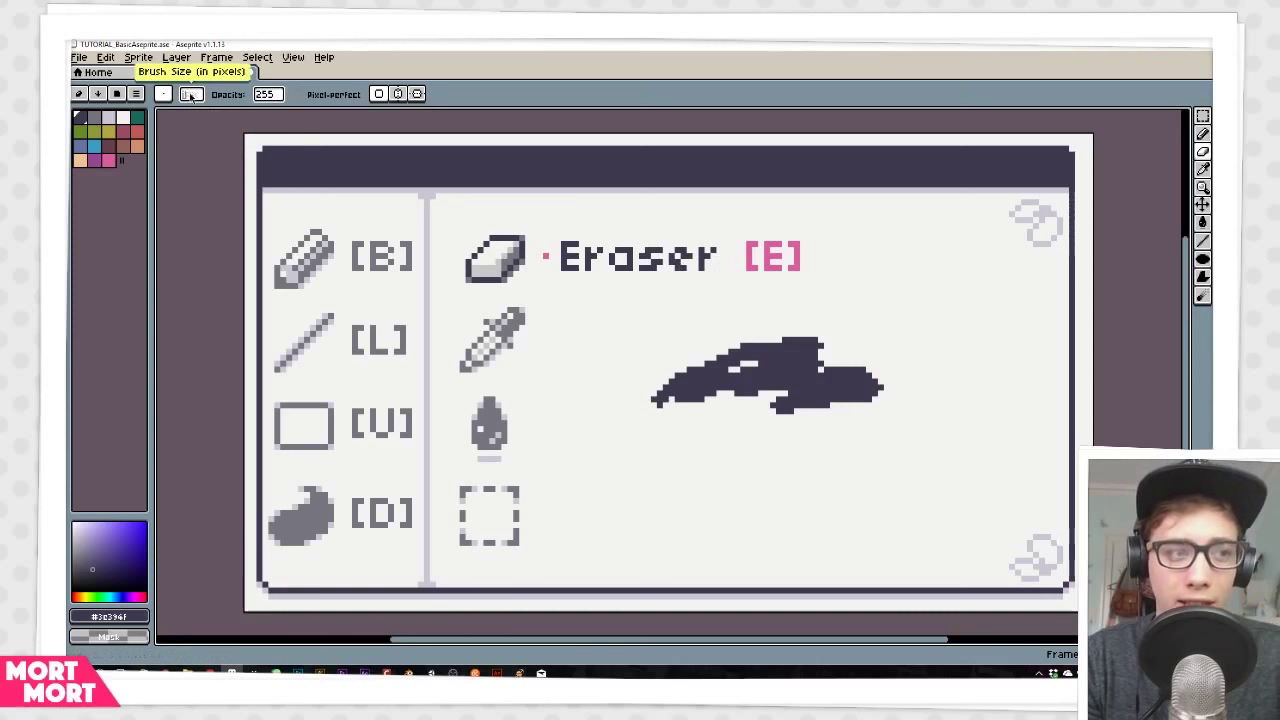
{"action": "scroll", "coordinate": [190, 98], "scroll_direction": "up", "scroll_amount": 5}
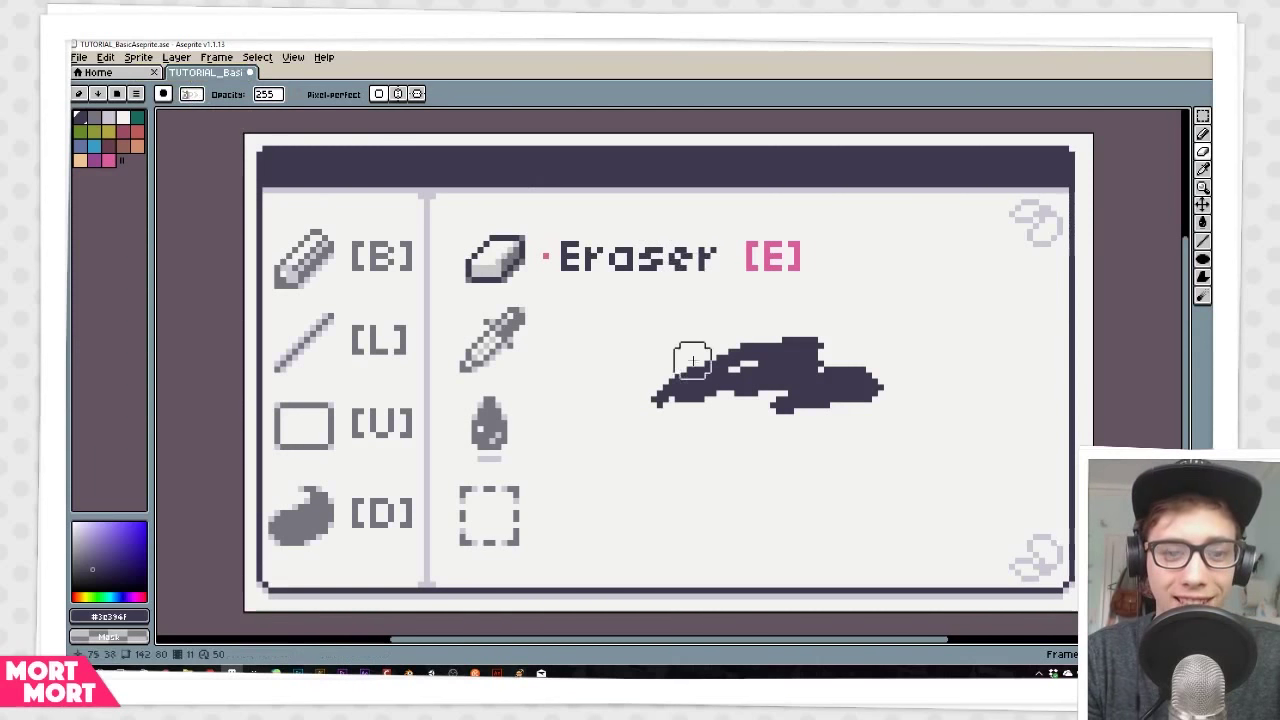
{"action": "mouse_move", "coordinate": [691, 362]}
{"action": "left_mouse_down"}
{"action": "mouse_move", "coordinate": [756, 351]}
{"action": "mouse_move", "coordinate": [701, 378]}
{"action": "mouse_move", "coordinate": [759, 387]}
{"action": "mouse_move", "coordinate": [662, 388]}
{"action": "mouse_move", "coordinate": [722, 406]}
{"action": "mouse_move", "coordinate": [800, 376]}
{"action": "mouse_move", "coordinate": [759, 367]}
{"action": "mouse_move", "coordinate": [809, 405]}
{"action": "mouse_move", "coordinate": [865, 398]}
{"action": "mouse_move", "coordinate": [812, 357]}
{"action": "mouse_move", "coordinate": [834, 389]}
{"action": "left_mouse_up"}
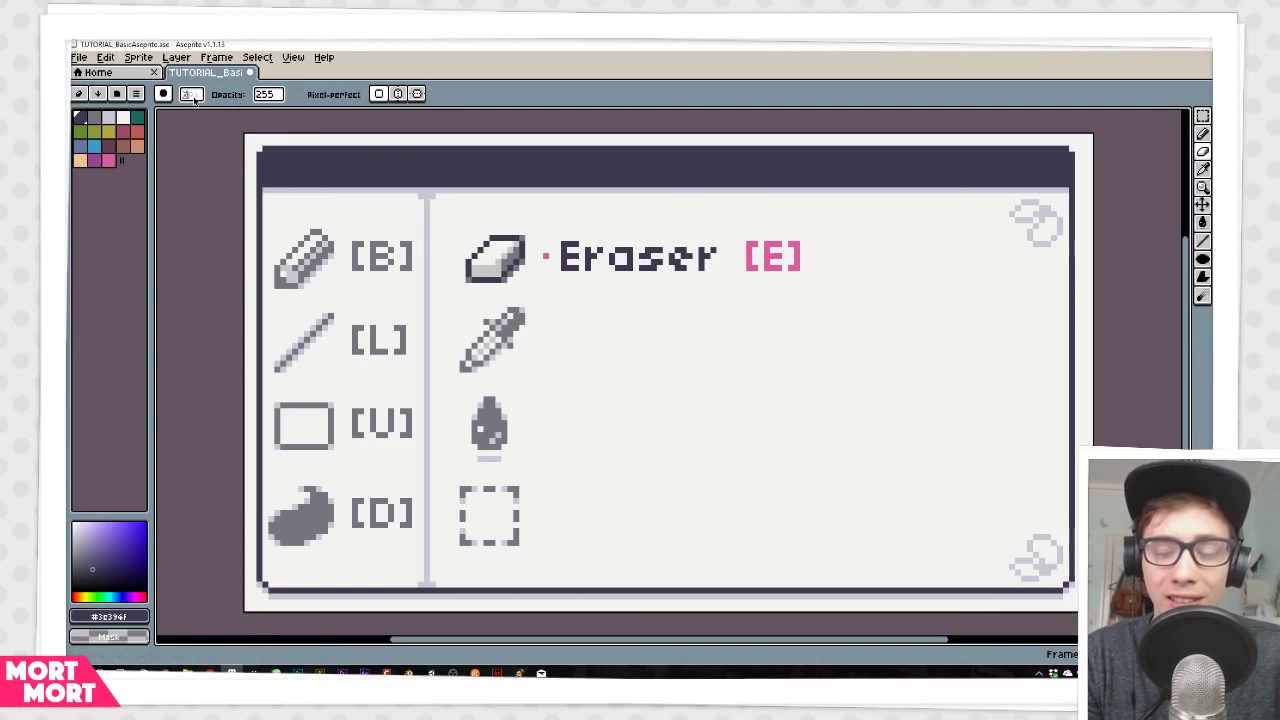
Step: Alternate between the Pencil and Eraser tools, drawing dark scribbles below the Eraser label and wiping them away
{"action": "key", "text": "b"}
{"action": "mouse_move", "coordinate": [770, 325]}
{"action": "left_mouse_down"}
{"action": "mouse_move", "coordinate": [673, 395]}
{"action": "mouse_move", "coordinate": [816, 344]}
{"action": "mouse_move", "coordinate": [780, 333]}
{"action": "mouse_move", "coordinate": [730, 358]}
{"action": "mouse_move", "coordinate": [747, 364]}
{"action": "mouse_move", "coordinate": [738, 390]}
{"action": "mouse_move", "coordinate": [800, 375]}
{"action": "left_mouse_up"}
{"action": "key", "text": "e"}
{"action": "left_click_drag", "start_coordinate": [691, 316], "coordinate": [791, 351]}
{"action": "key", "text": "b"}
{"action": "mouse_move", "coordinate": [645, 318]}
{"action": "left_mouse_down"}
{"action": "mouse_move", "coordinate": [822, 376]}
{"action": "mouse_move", "coordinate": [804, 365]}
{"action": "mouse_move", "coordinate": [843, 366]}
{"action": "left_mouse_up"}
{"action": "key", "text": "e"}
{"action": "key", "text": "b"}
{"action": "key", "text": "e"}
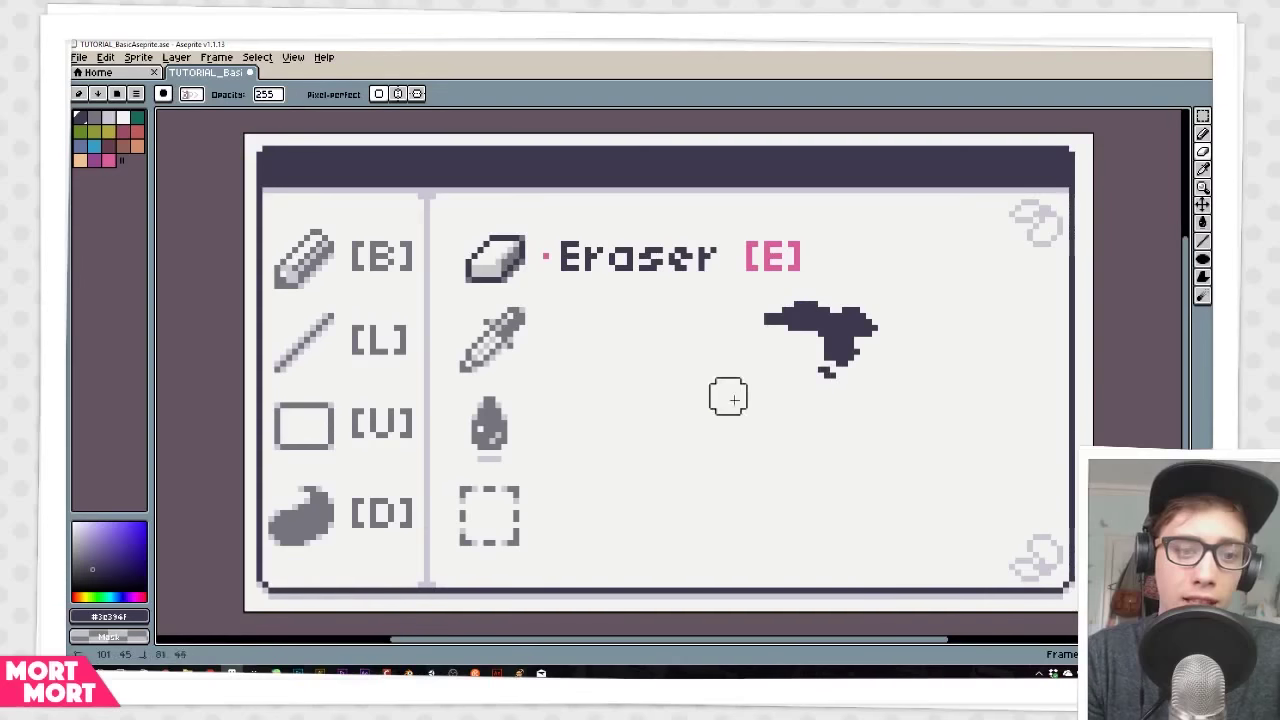
{"action": "mouse_move", "coordinate": [728, 397]}
{"action": "left_mouse_down"}
{"action": "mouse_move", "coordinate": [868, 357]}
{"action": "mouse_move", "coordinate": [833, 371]}
{"action": "mouse_move", "coordinate": [757, 311]}
{"action": "left_mouse_up"}
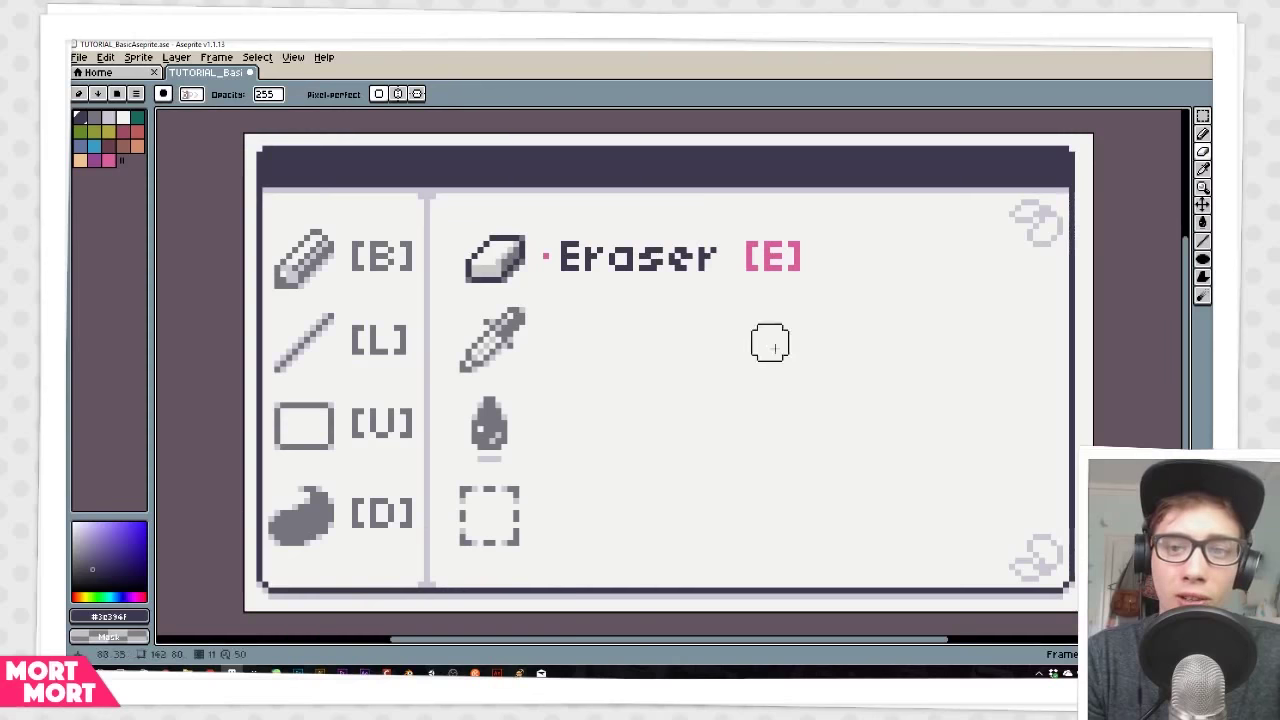
Step: With the Pencil active on the Eyedropper frame, sample pink #d95b9a from the [ALT] text and scribble above the label
{"action": "key", "text": "b"}
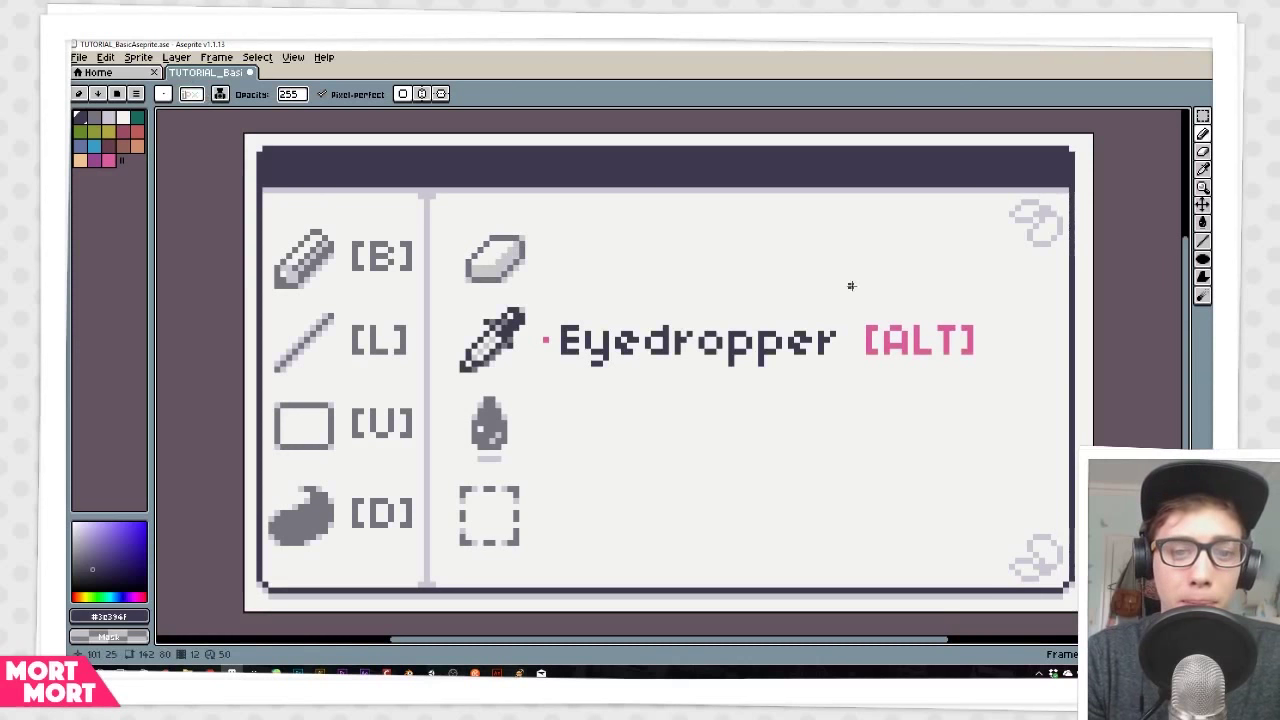
{"action": "key", "text": "alt"}
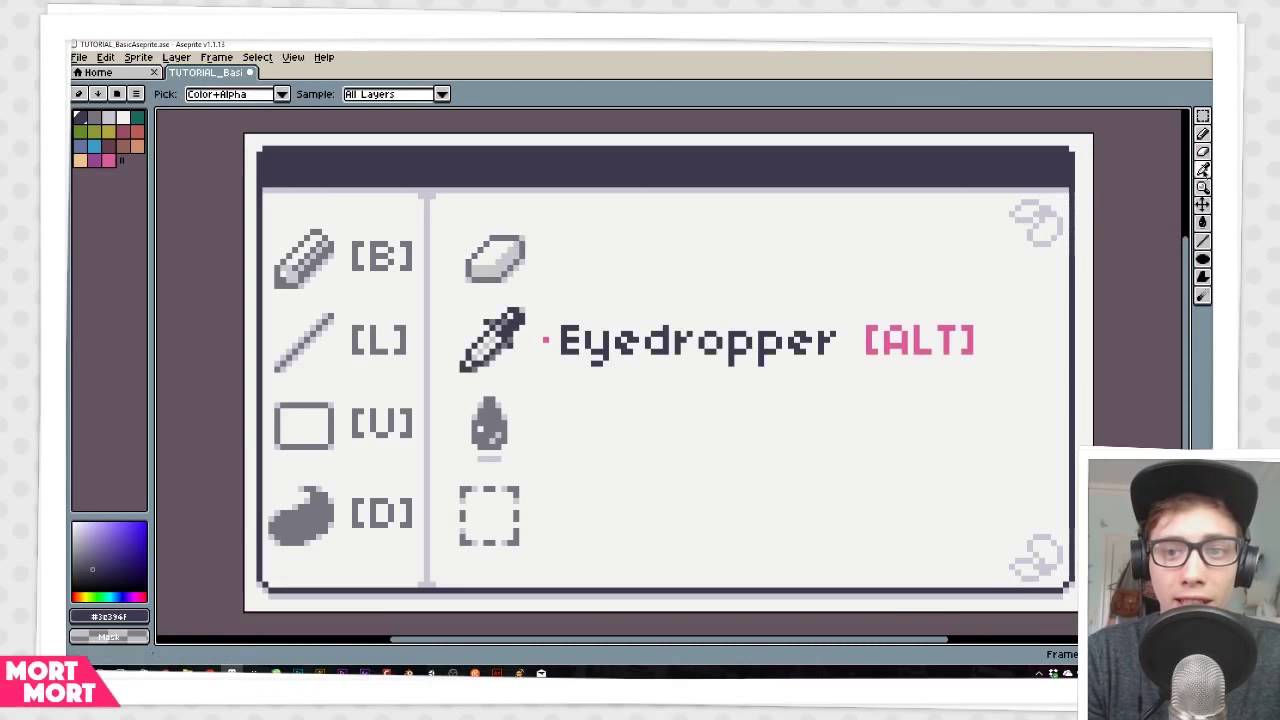
{"action": "left_click", "coordinate": [948, 326]}
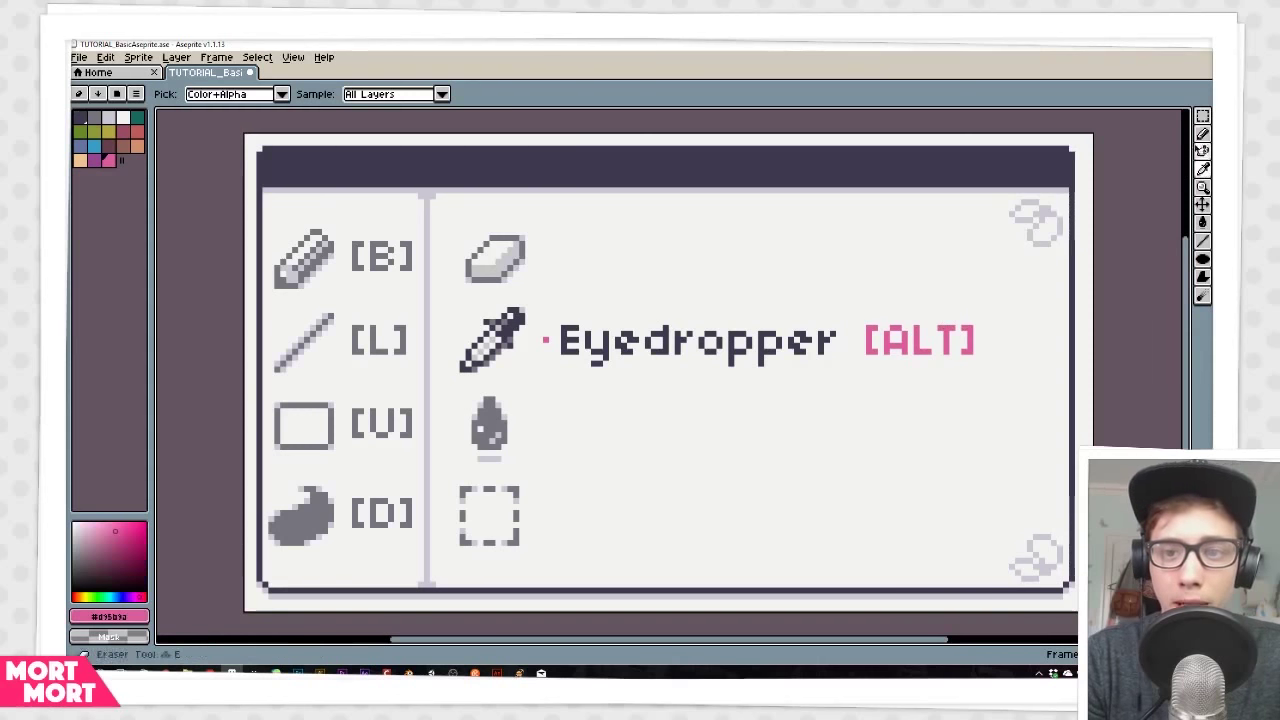
{"action": "left_click_drag", "start_coordinate": [704, 262], "coordinate": [854, 256]}
{"action": "left_click_drag", "start_coordinate": [778, 272], "coordinate": [908, 276]}
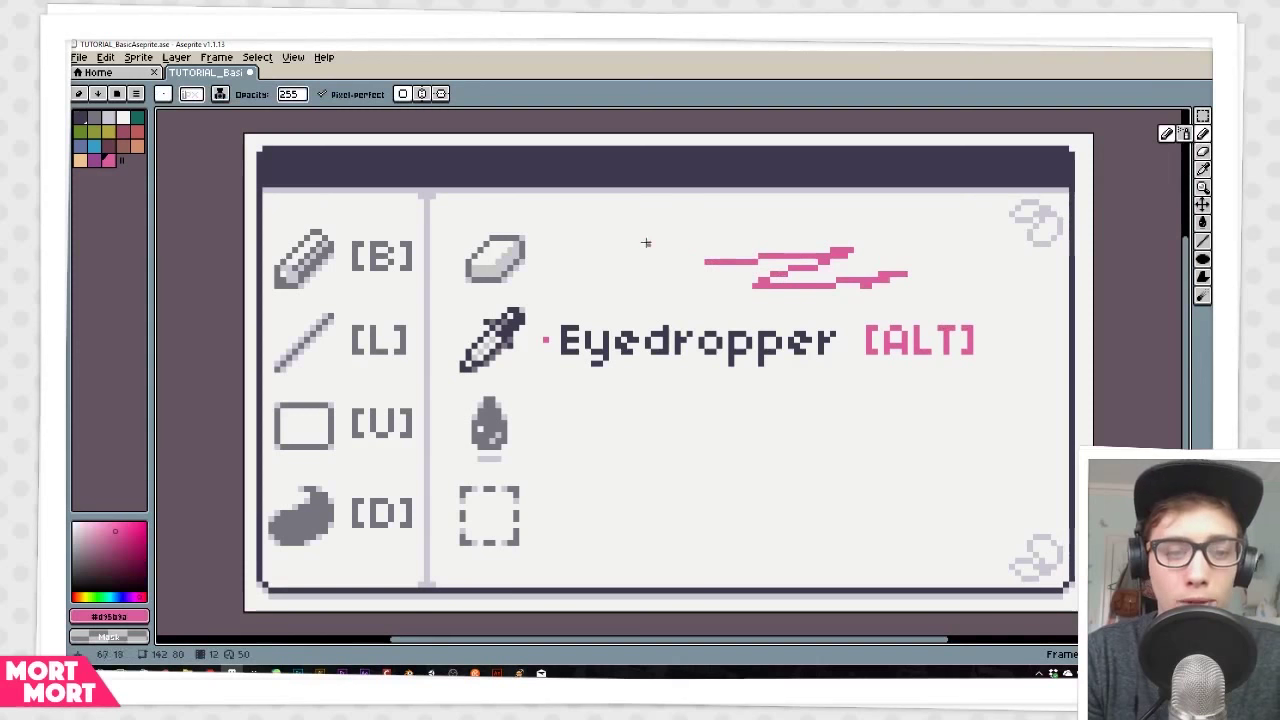
Step: Sample dark #3e394f from the header bar and scribble beside the pink strokes, resampling pink and dark to overlap both colours
{"action": "key", "text": "alt"}
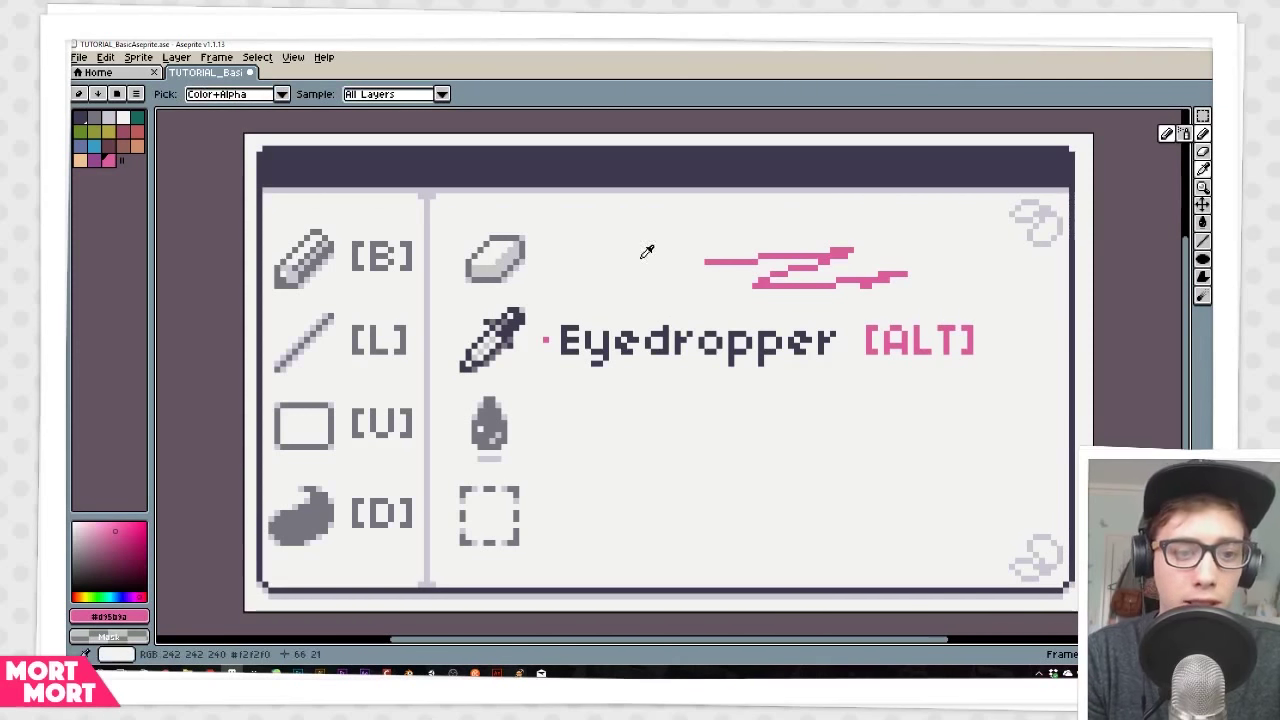
{"action": "left_click", "coordinate": [586, 163]}
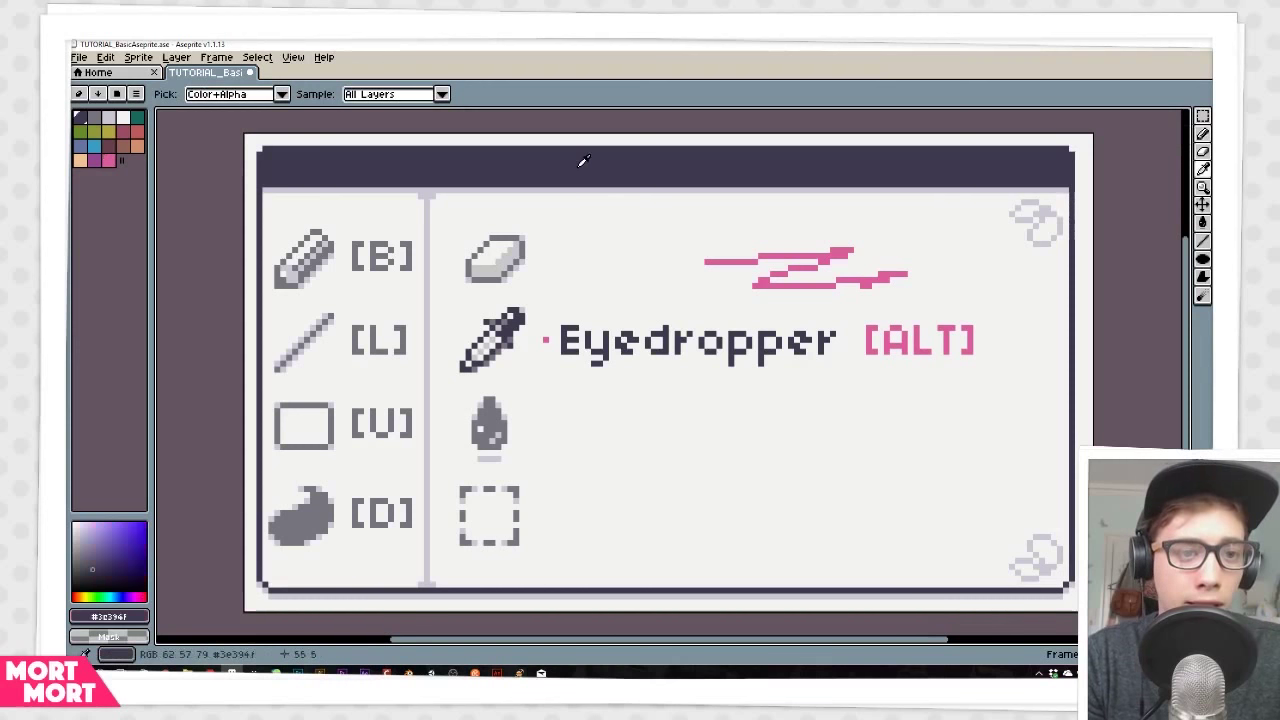
{"action": "mouse_move", "coordinate": [608, 251]}
{"action": "left_mouse_down"}
{"action": "mouse_move", "coordinate": [564, 258]}
{"action": "mouse_move", "coordinate": [624, 238]}
{"action": "mouse_move", "coordinate": [631, 257]}
{"action": "mouse_move", "coordinate": [598, 276]}
{"action": "mouse_move", "coordinate": [656, 278]}
{"action": "mouse_move", "coordinate": [648, 238]}
{"action": "mouse_move", "coordinate": [661, 249]}
{"action": "mouse_move", "coordinate": [644, 270]}
{"action": "mouse_move", "coordinate": [656, 282]}
{"action": "mouse_move", "coordinate": [687, 270]}
{"action": "mouse_move", "coordinate": [667, 262]}
{"action": "mouse_move", "coordinate": [677, 280]}
{"action": "mouse_move", "coordinate": [666, 287]}
{"action": "mouse_move", "coordinate": [694, 298]}
{"action": "left_mouse_up"}
{"action": "left_click", "coordinate": [710, 261], "text": "alt"}
{"action": "left_click", "coordinate": [611, 246], "text": "alt"}
{"action": "left_click", "coordinate": [716, 260], "text": "alt"}
{"action": "left_click", "coordinate": [666, 262], "text": "alt"}
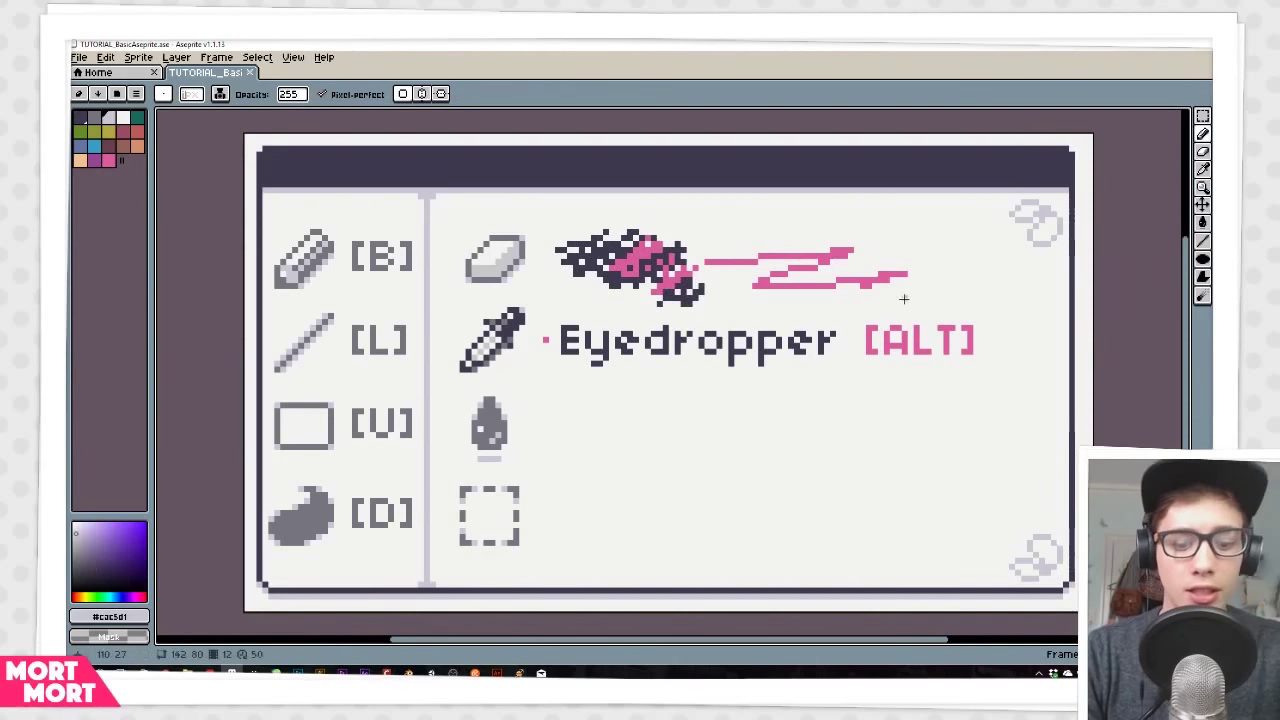
Step: On the Paint Bucket frame, fill the middle circle's centre, first circle's red ring and third circle's outer ring with olive yellow Idx-7
{"action": "key", "text": "Right"}
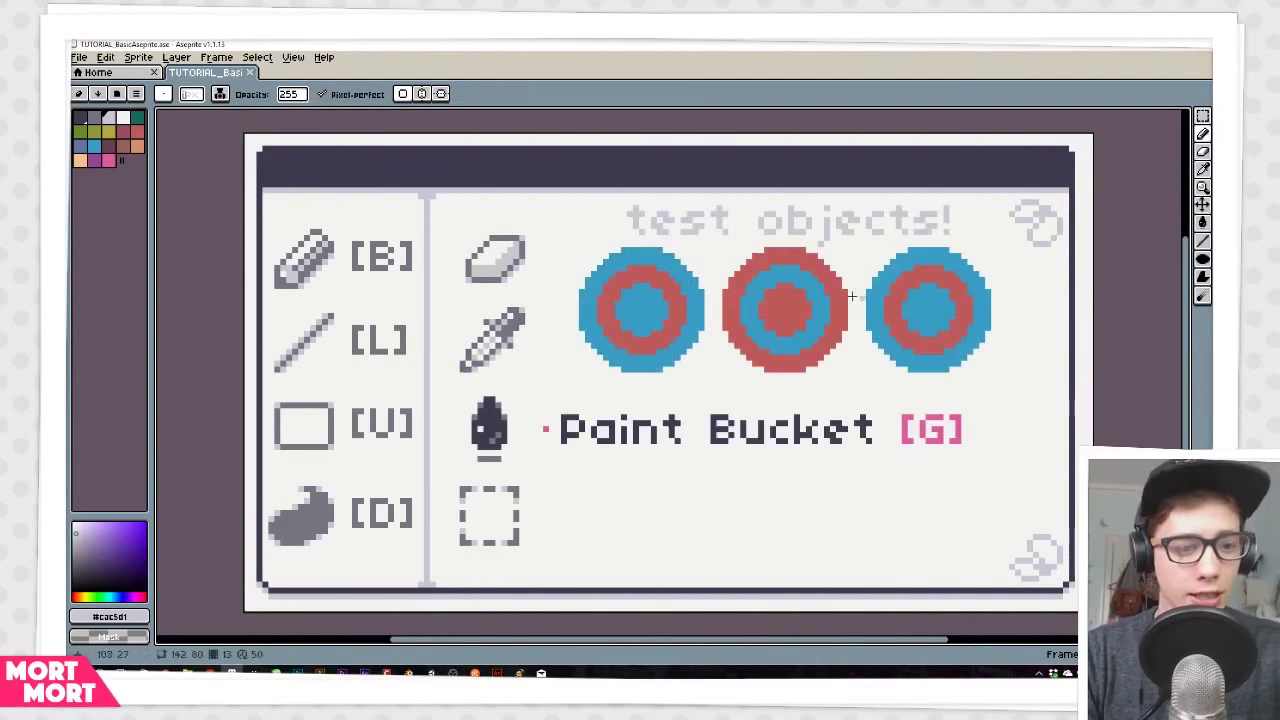
{"action": "key", "text": "g"}
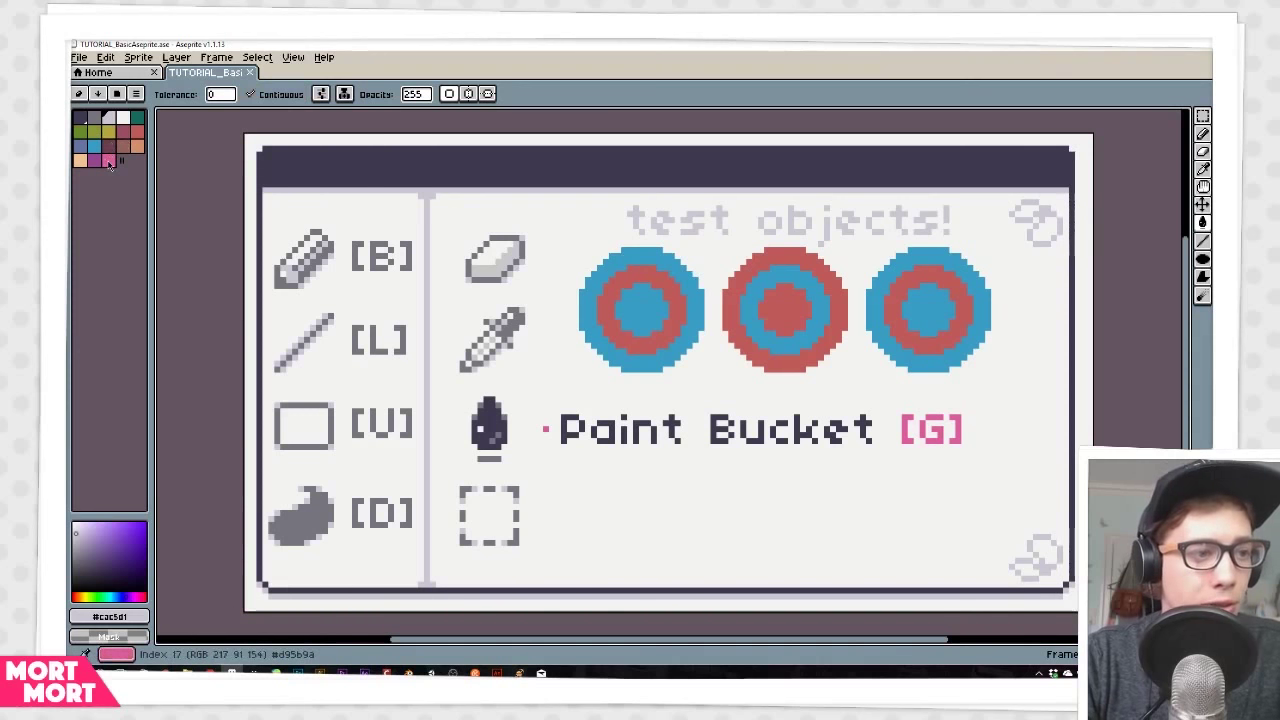
{"action": "left_click", "coordinate": [107, 136]}
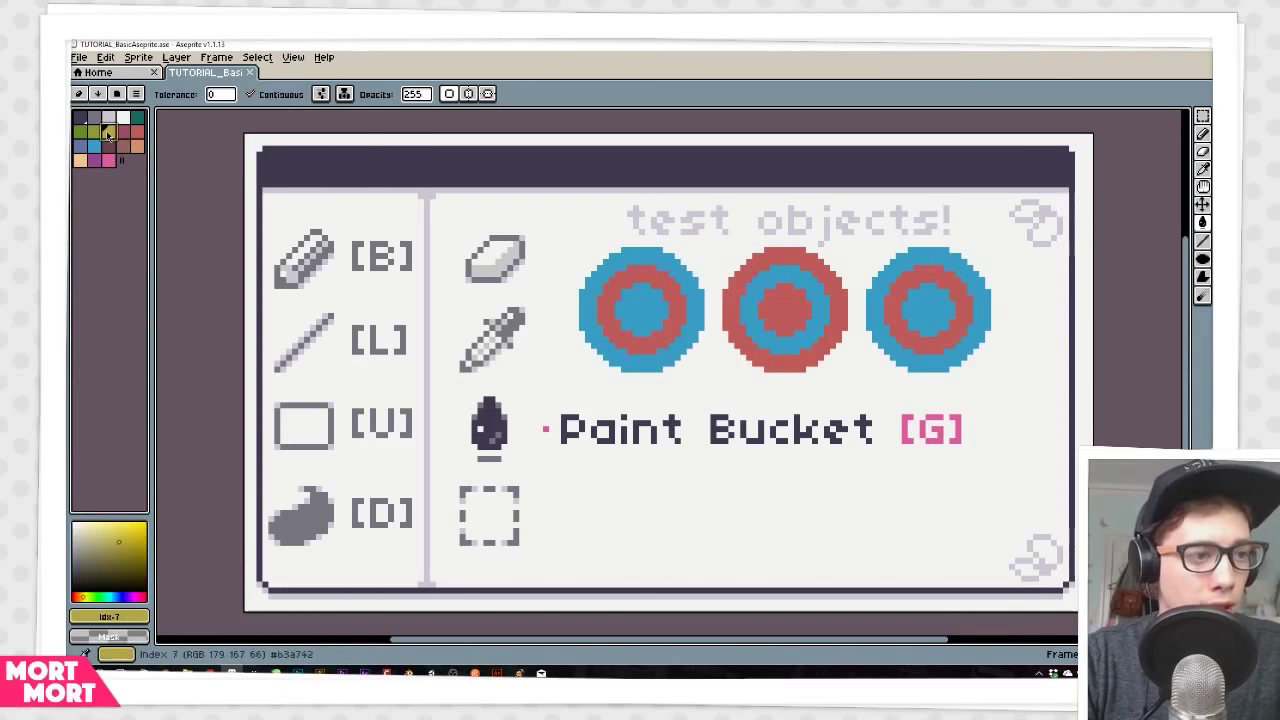
{"action": "left_click", "coordinate": [790, 307]}
{"action": "left_click", "coordinate": [667, 290]}
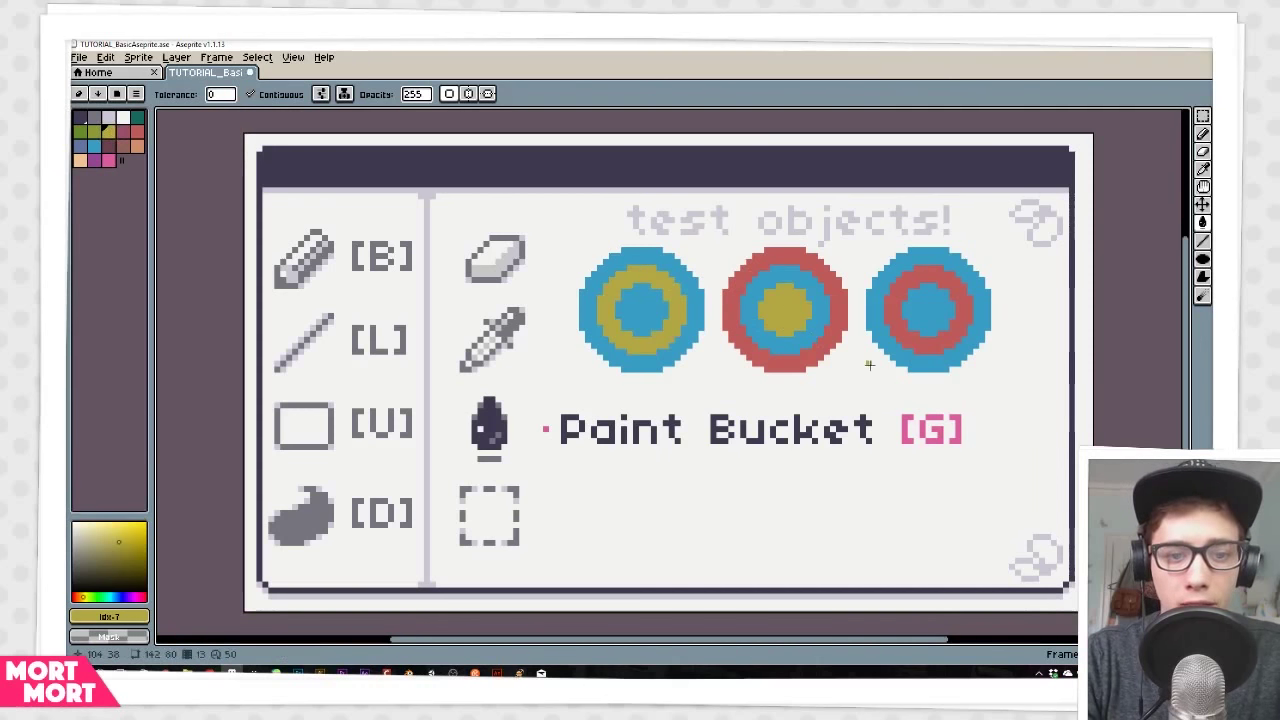
{"action": "left_click", "coordinate": [893, 342]}
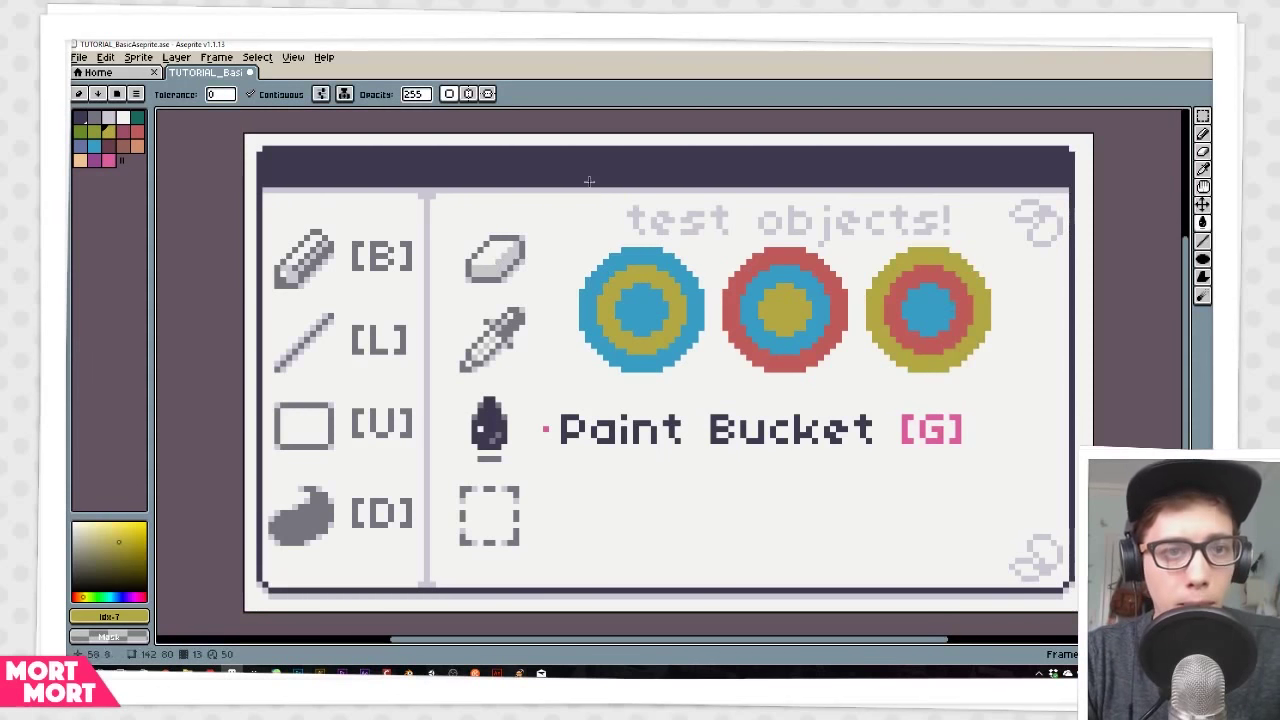
Step: Turn off Contiguous for the Paint Bucket and undo the three olive fills on the test circles
{"action": "left_click", "coordinate": [277, 99]}
{"action": "key", "text": "ctrl+z"}
{"action": "key", "text": "ctrl+z"}
{"action": "key", "text": "ctrl+z"}
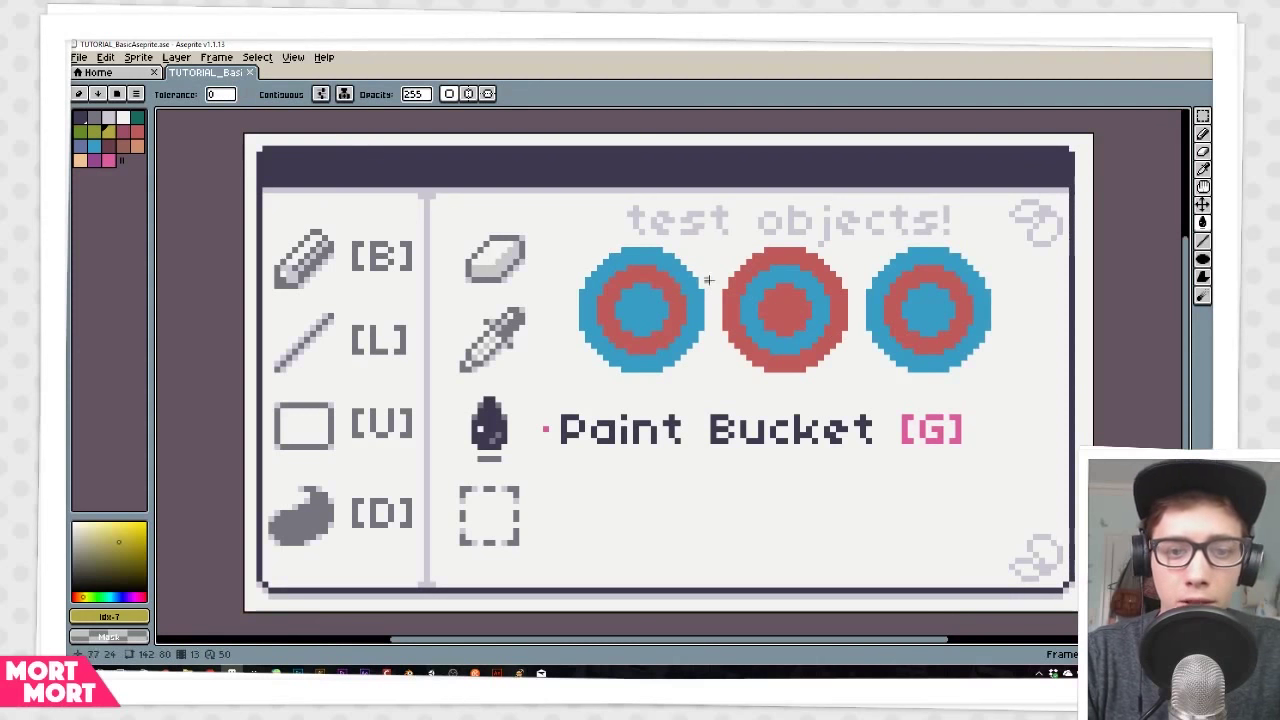
Step: Fill every blue area of the three circles with olive in one non-contiguous fill, undo it and return to the Paint Bucket
{"action": "left_click", "coordinate": [793, 274]}
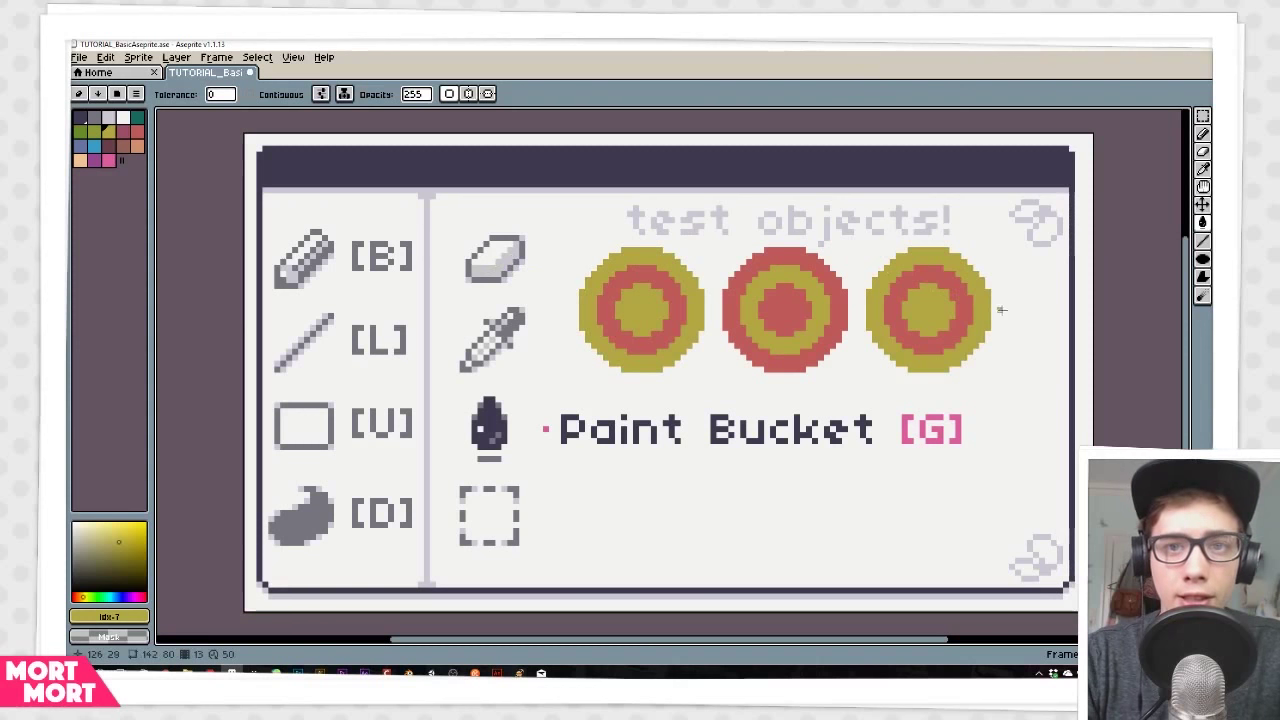
{"action": "key", "text": "v"}
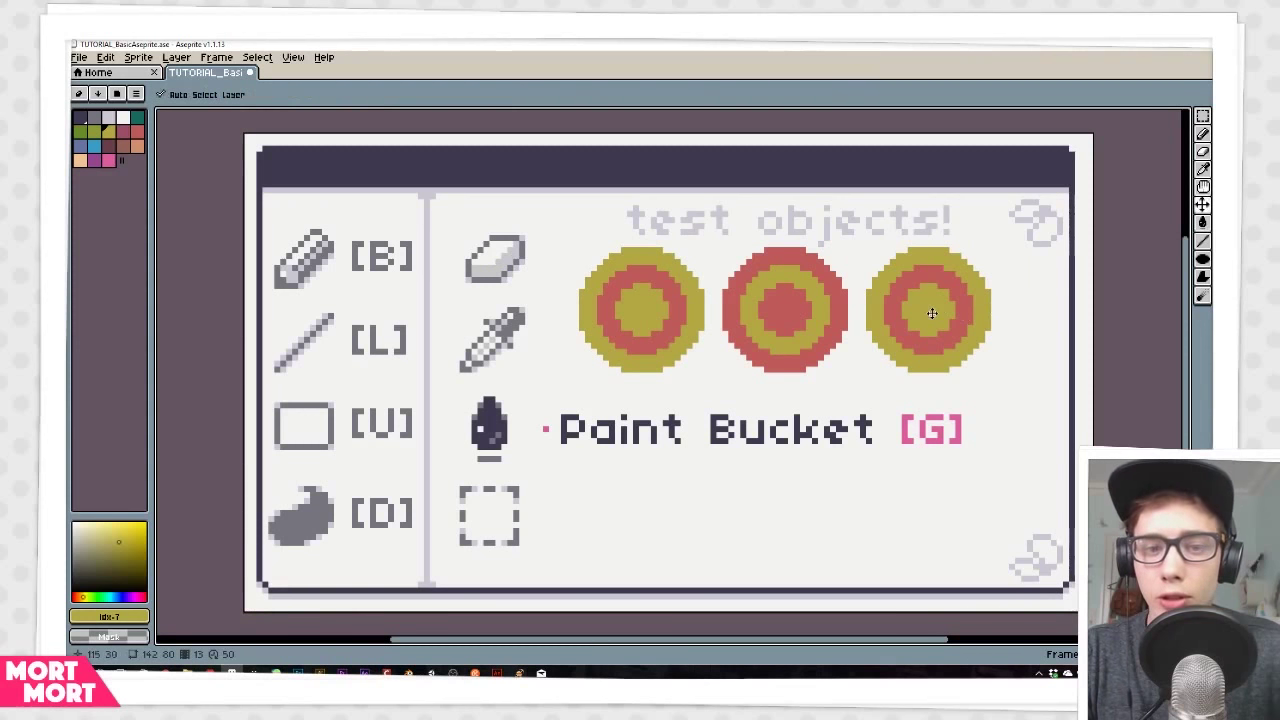
{"action": "key", "text": "ctrl+z"}
{"action": "key", "text": "g"}
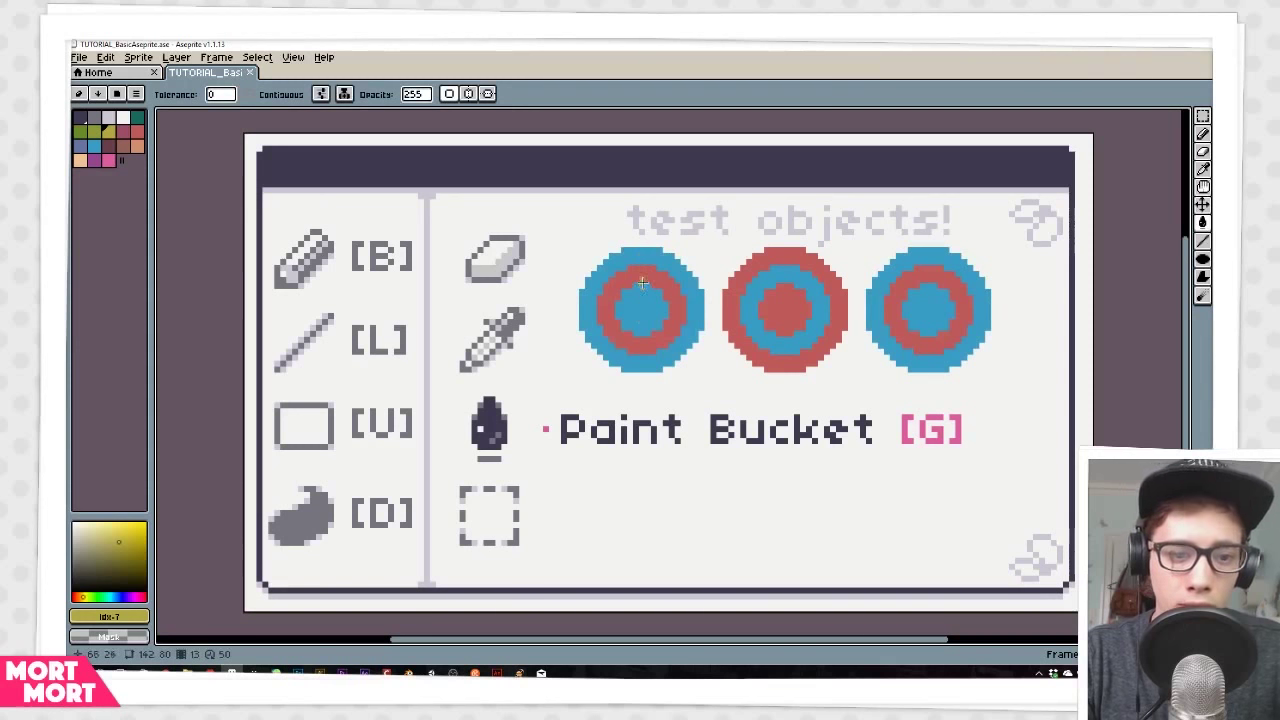
Step: Marquee-select the first circle, fill its blue areas with olive, and undo both the fill and the selection
{"action": "key", "text": "m"}
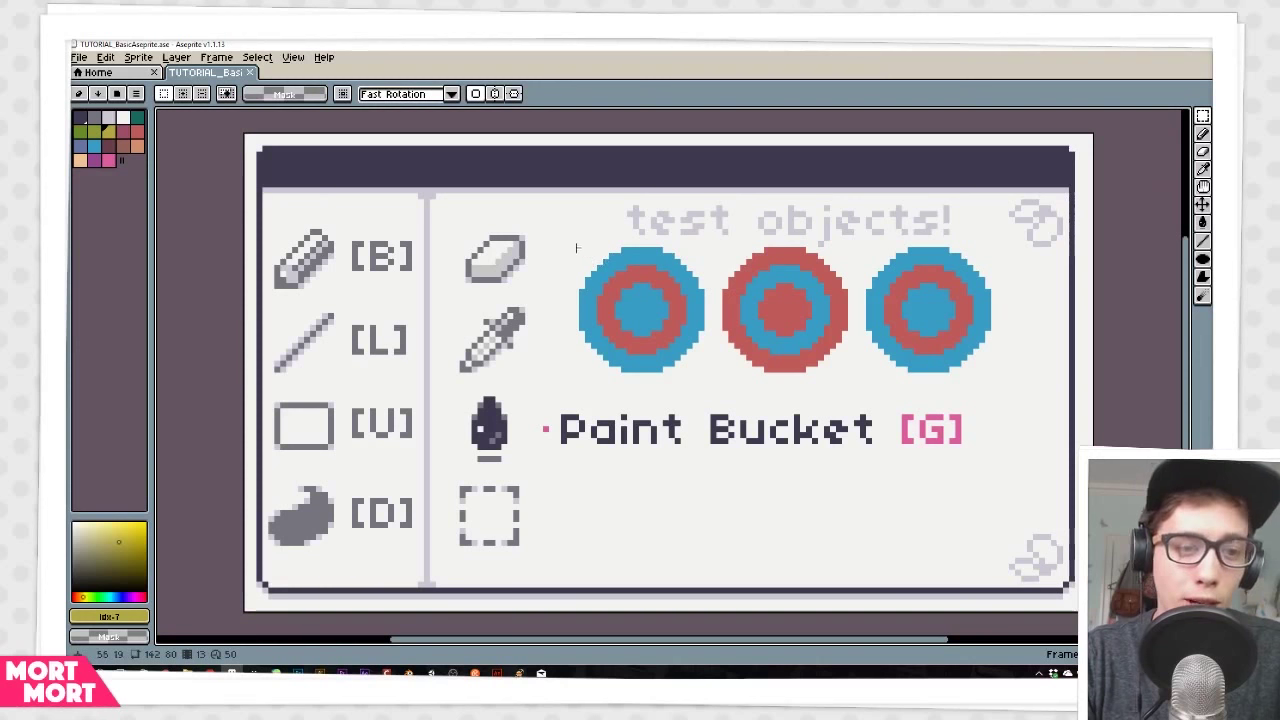
{"action": "left_click_drag", "start_coordinate": [575, 243], "coordinate": [710, 378]}
{"action": "key", "text": "g"}
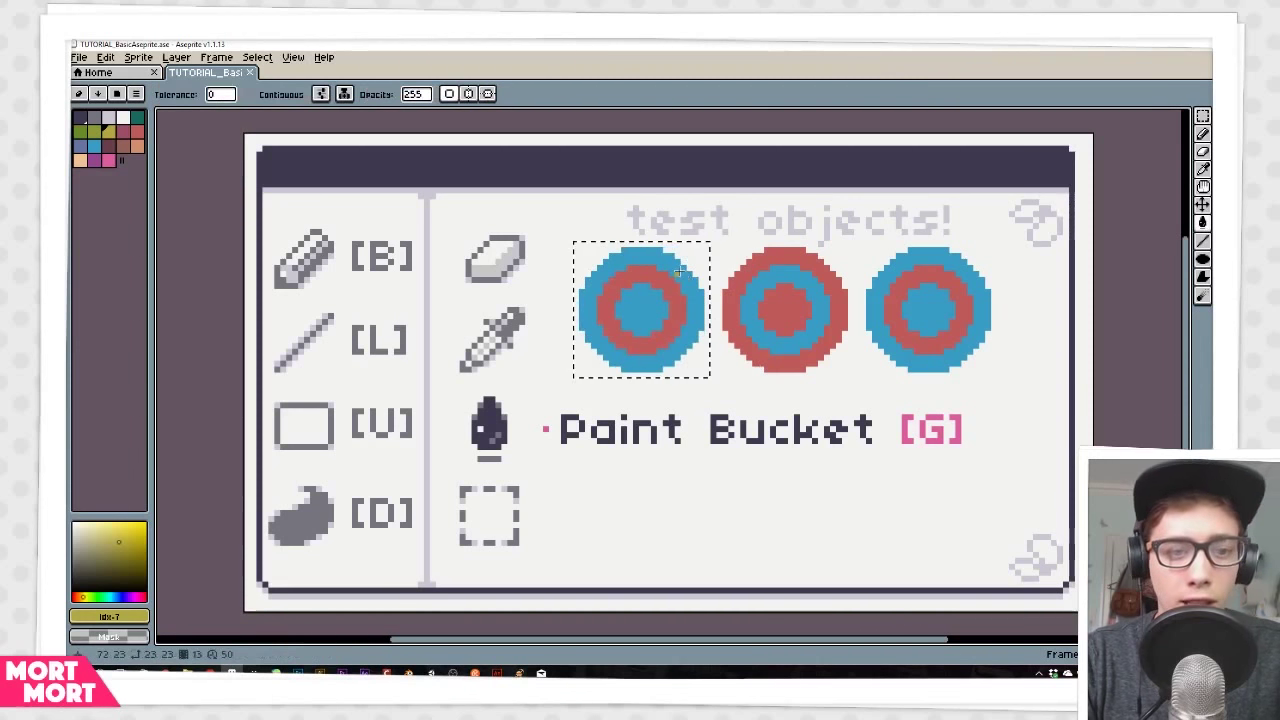
{"action": "left_click", "coordinate": [679, 271]}
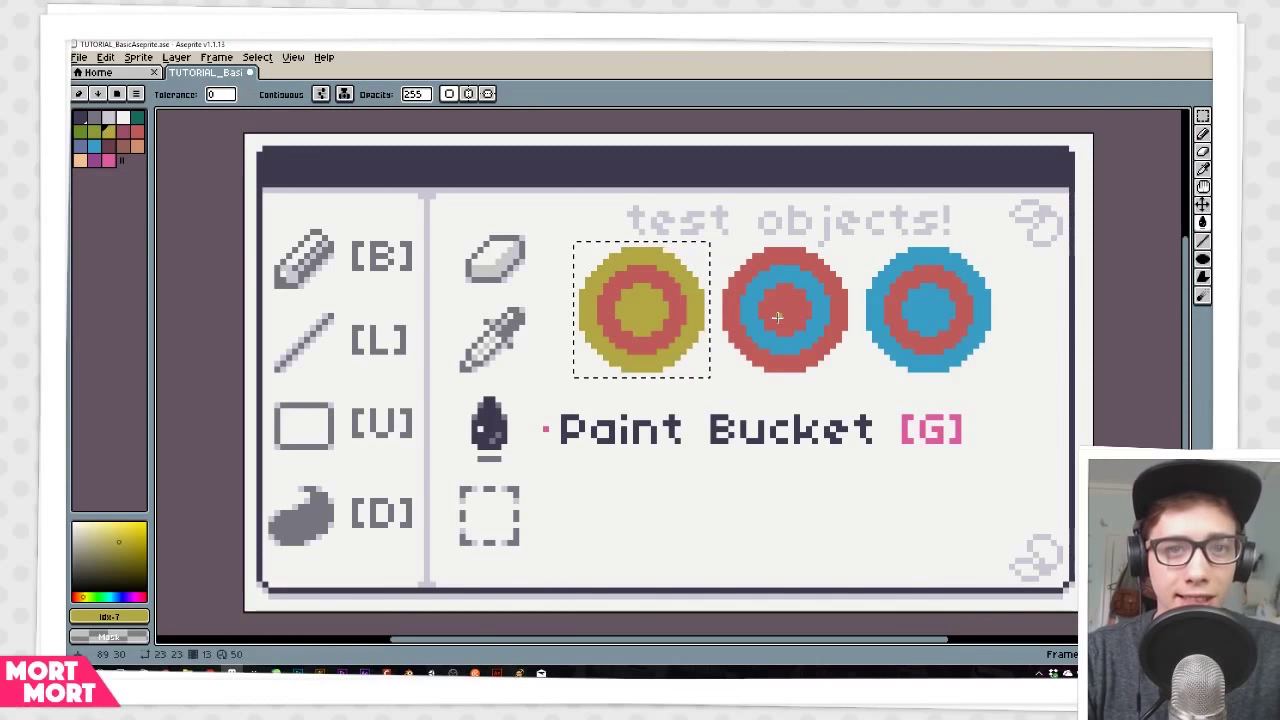
{"action": "key", "text": "ctrl+z"}
{"action": "key", "text": "ctrl+z"}
{"action": "key", "text": "m"}
{"action": "key", "text": "g"}
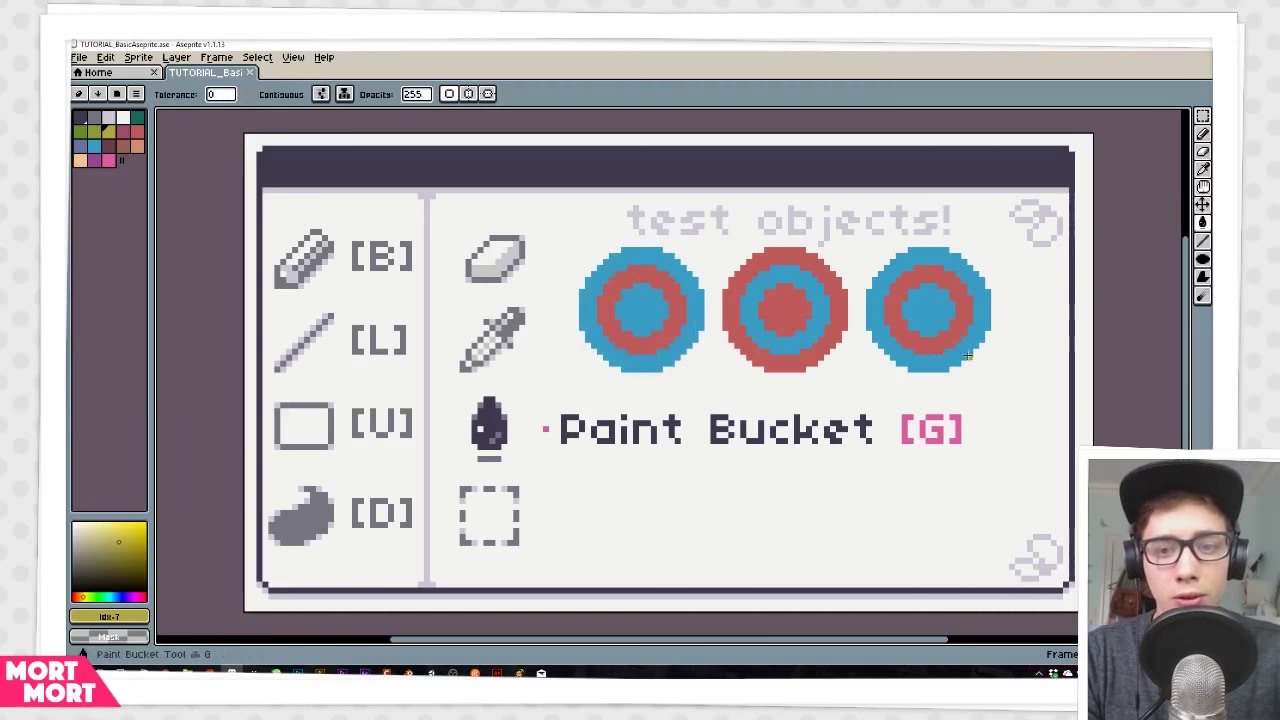
Step: Recolour all three circles with non-contiguous fills, changing the blue areas to slate blue Idx-10 and the red areas to dark red
{"action": "left_click", "coordinate": [82, 147]}
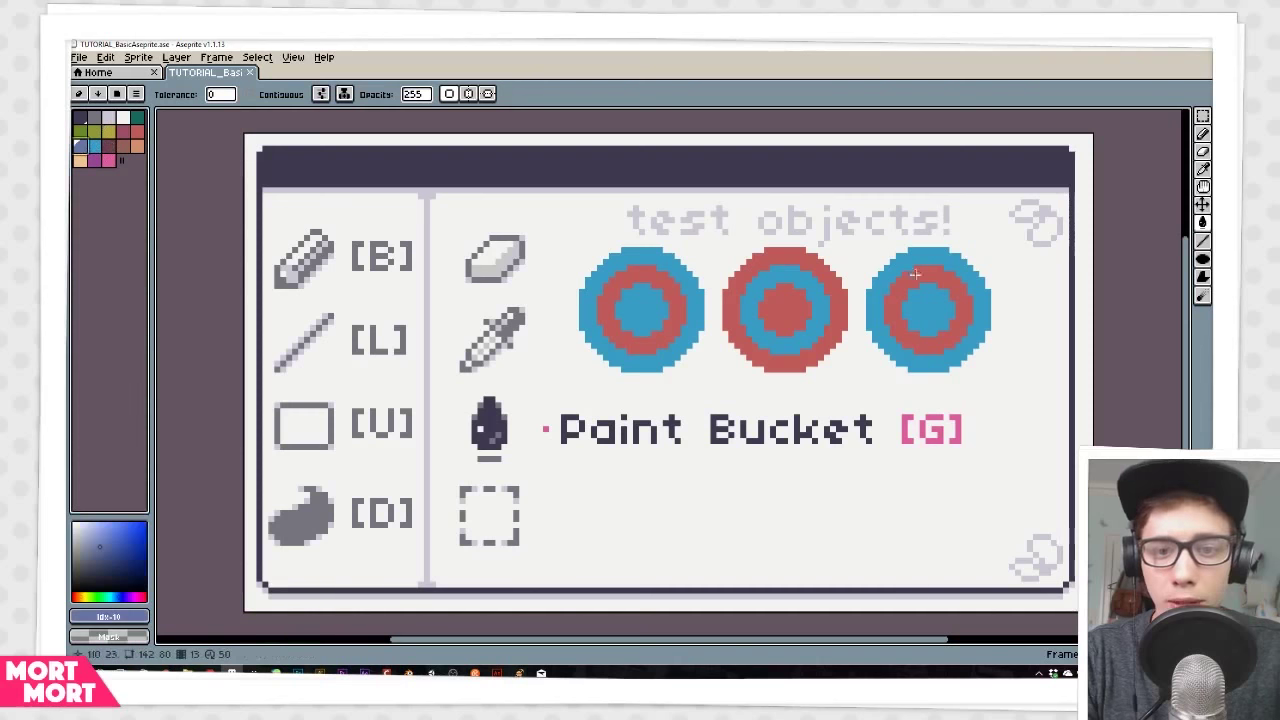
{"action": "left_click", "coordinate": [908, 313]}
{"action": "left_click", "coordinate": [123, 131]}
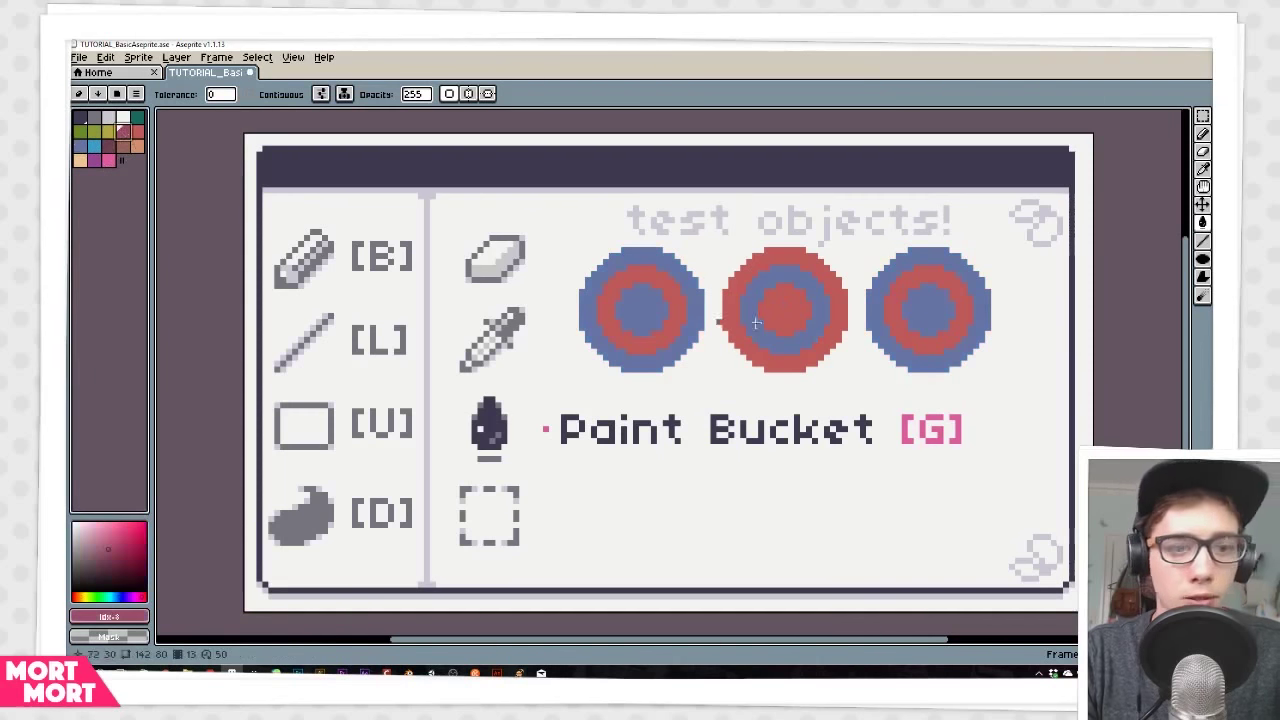
{"action": "left_click", "coordinate": [797, 302]}
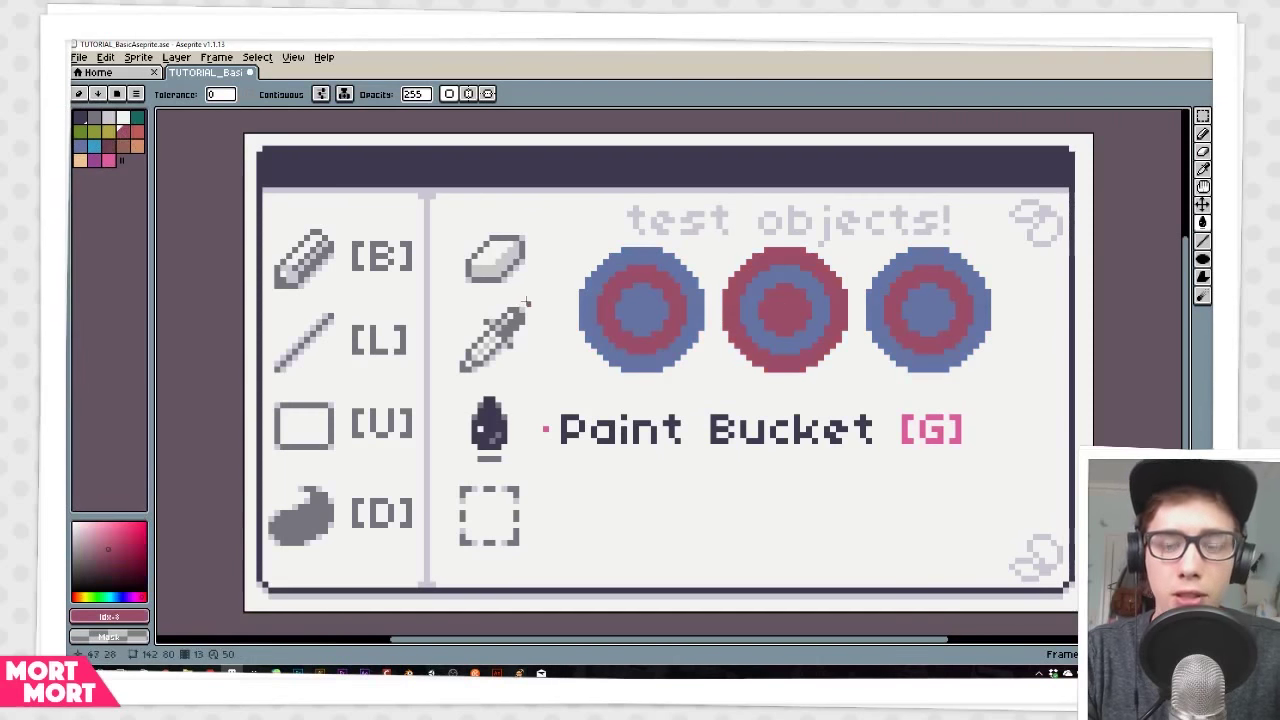
Step: Marquee-select the middle circle and fill only its slate areas with bright blue Idx-11 and its dark red areas with lighter red
{"action": "key", "text": "m"}
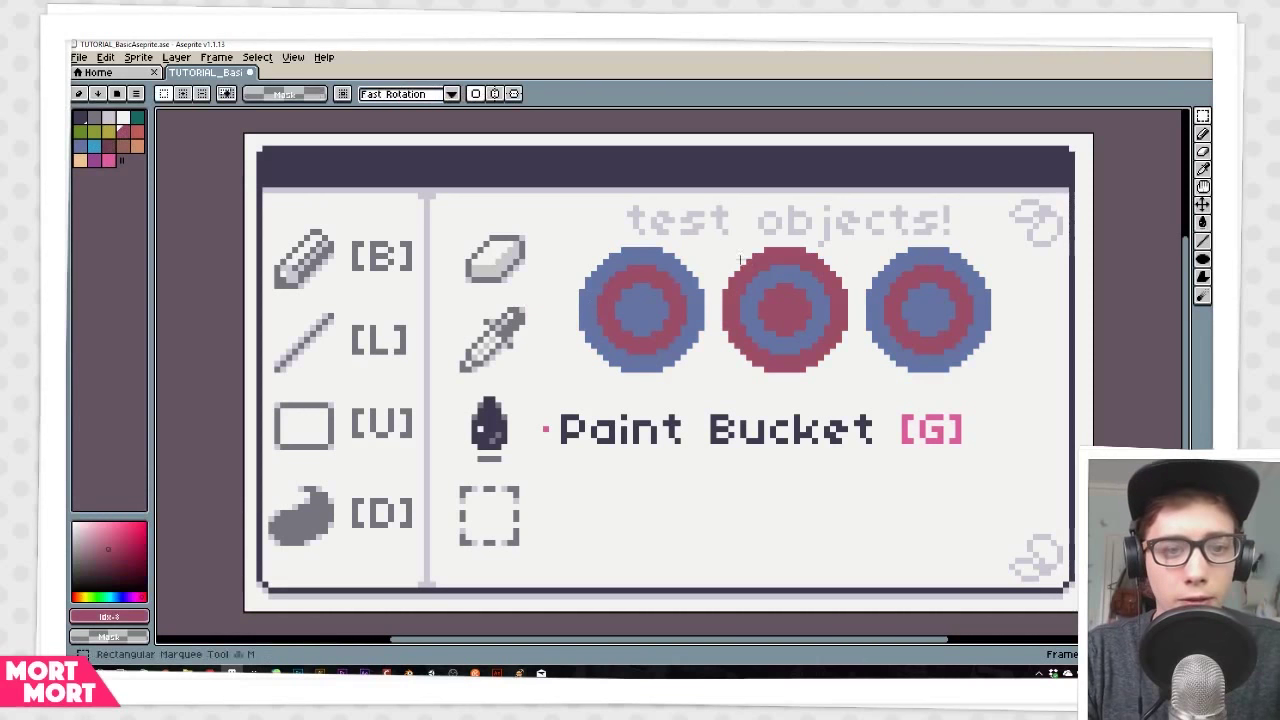
{"action": "mouse_move", "coordinate": [712, 244]}
{"action": "left_mouse_down"}
{"action": "mouse_move", "coordinate": [808, 370]}
{"action": "mouse_move", "coordinate": [857, 386]}
{"action": "left_mouse_up"}
{"action": "left_click", "coordinate": [96, 147]}
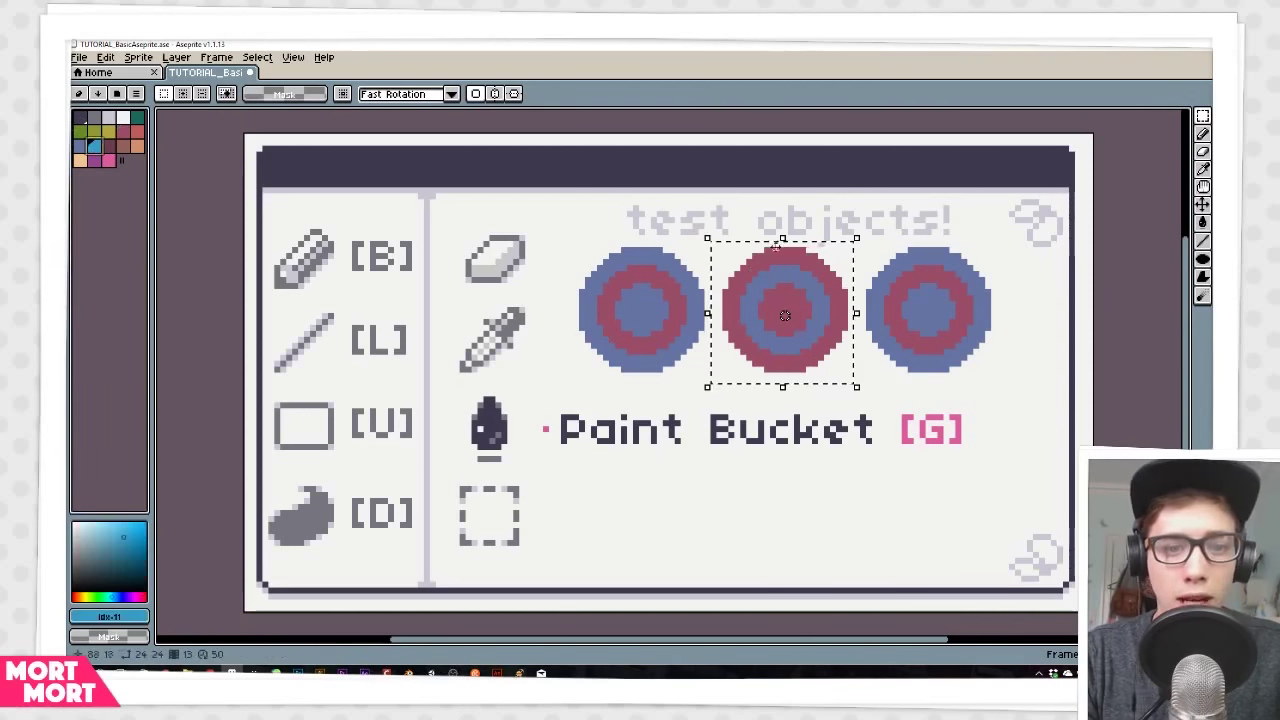
{"action": "key", "text": "g"}
{"action": "left_click", "coordinate": [783, 272]}
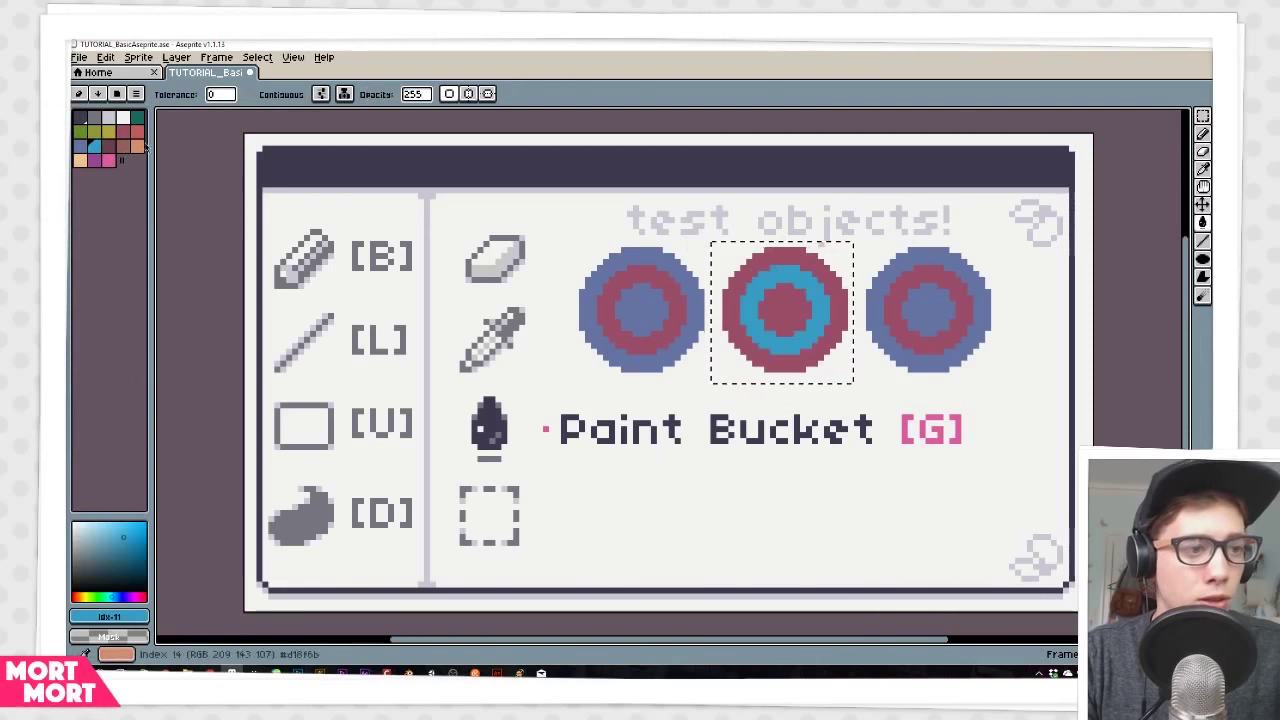
{"action": "left_click", "coordinate": [138, 133]}
{"action": "left_click", "coordinate": [785, 301]}
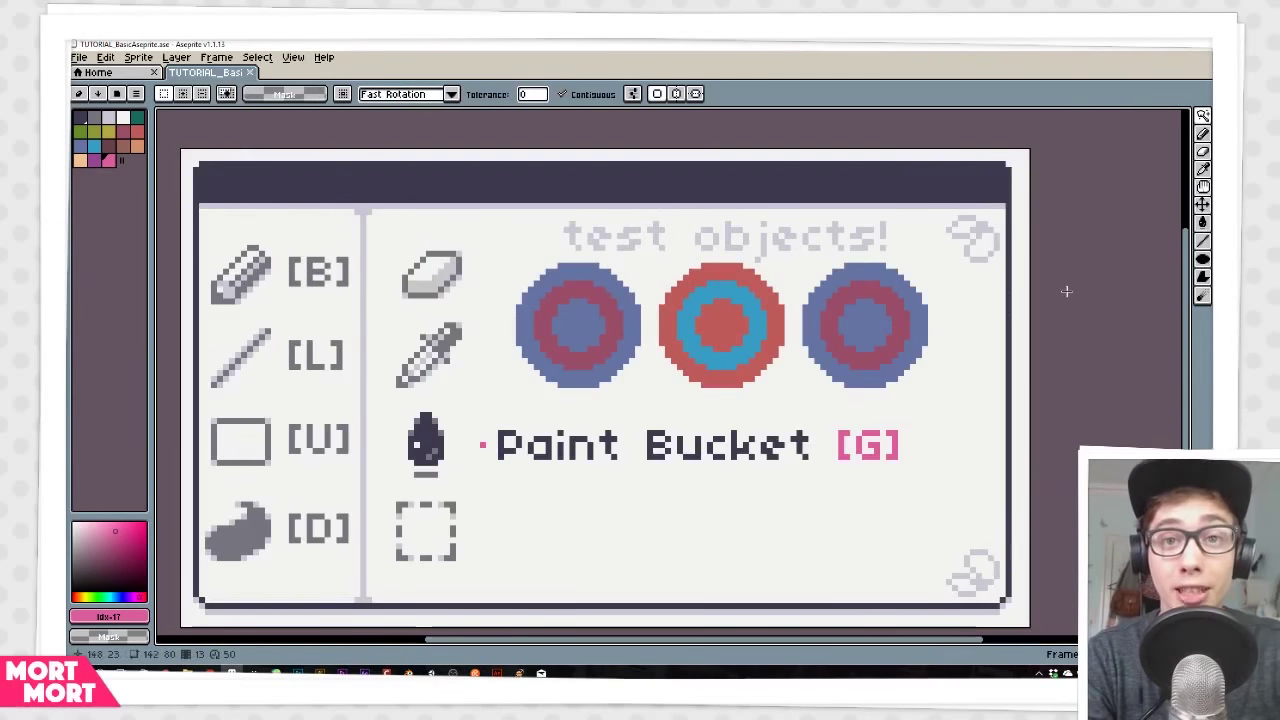
Step: Go to frame 14, choose the Rectangular Marquee Tool, make a trial selection at the koopa's head and clear it
{"action": "key", "text": "Right"}
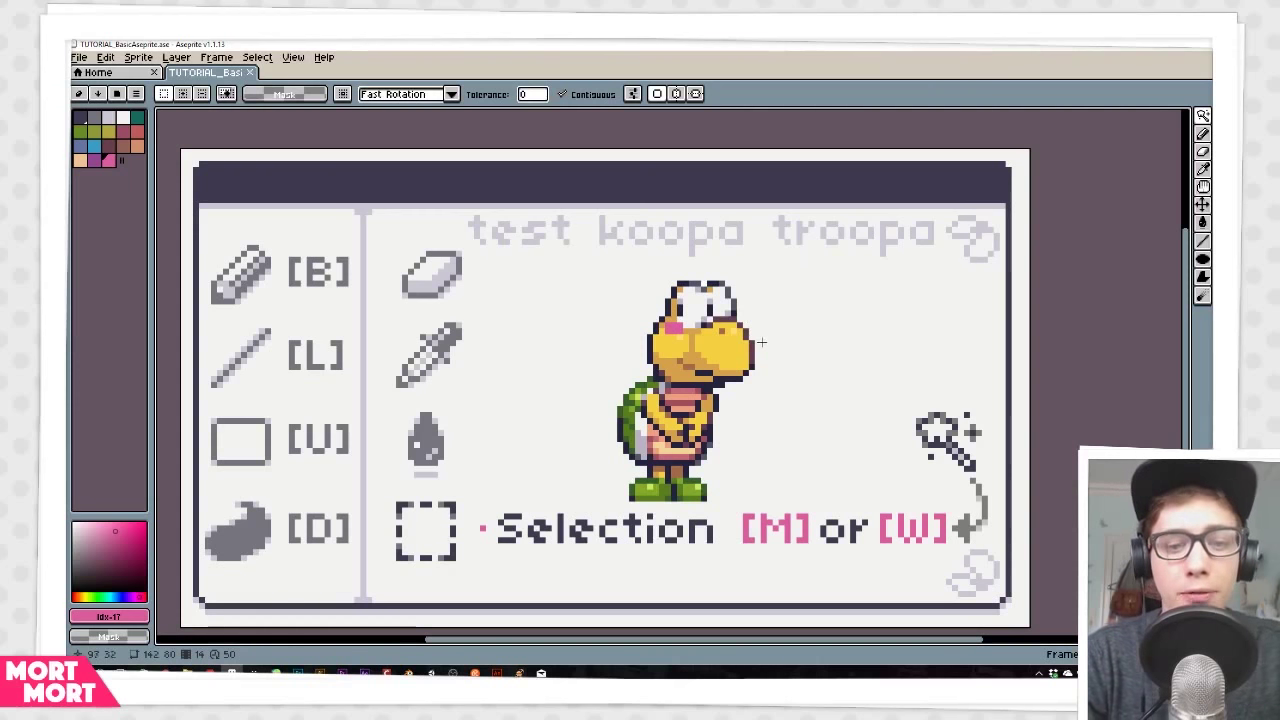
{"action": "mouse_move", "coordinate": [1204, 116]}
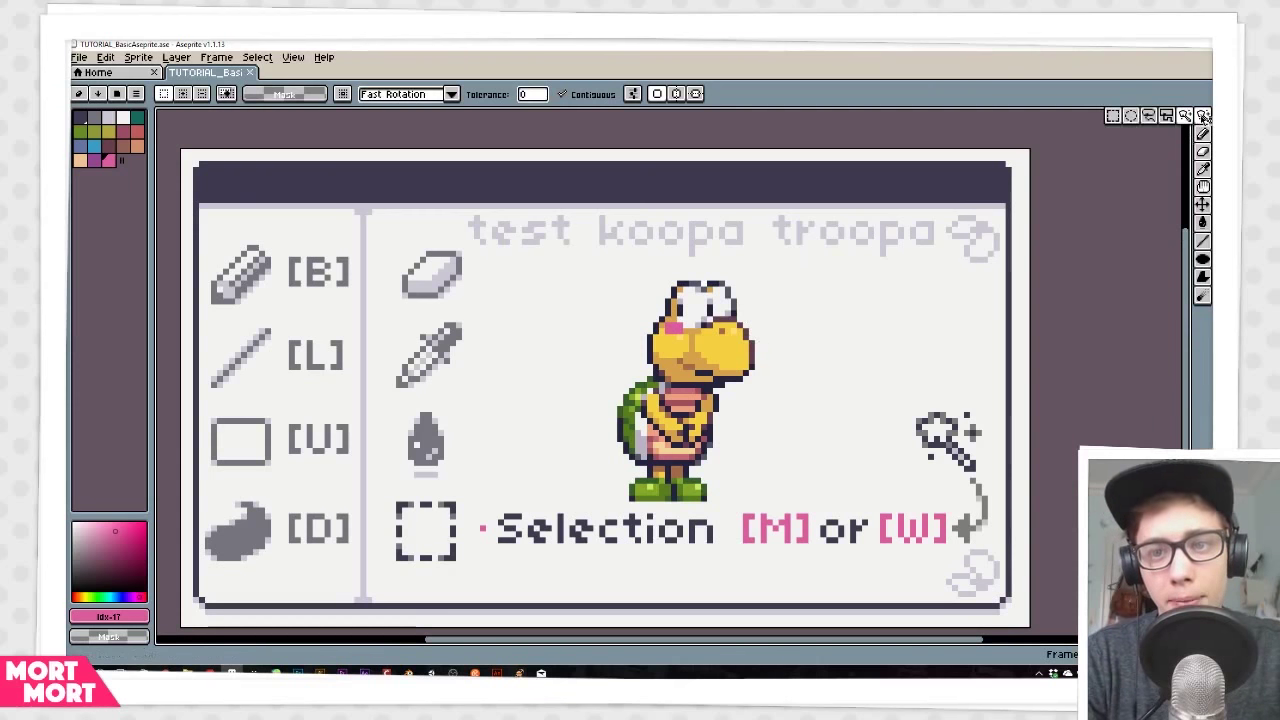
{"action": "left_click", "coordinate": [1119, 119]}
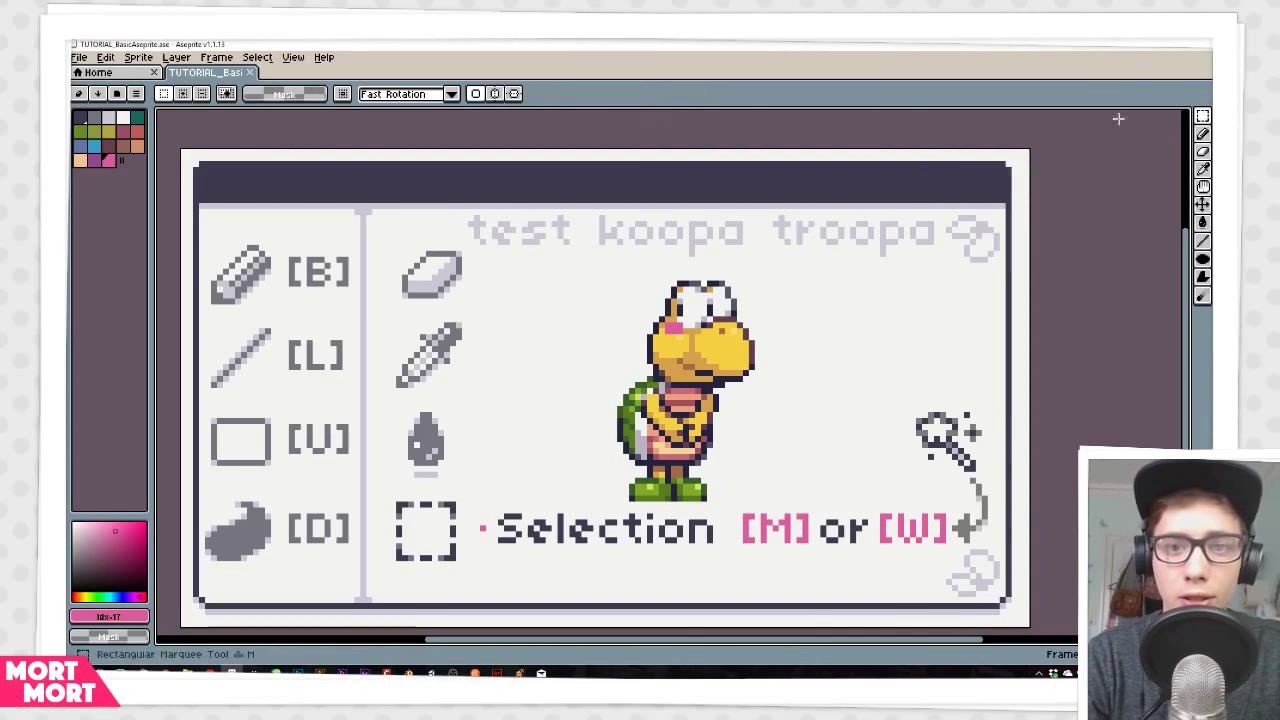
{"action": "left_click_drag", "start_coordinate": [624, 276], "coordinate": [714, 306]}
{"action": "left_click", "coordinate": [614, 277]}
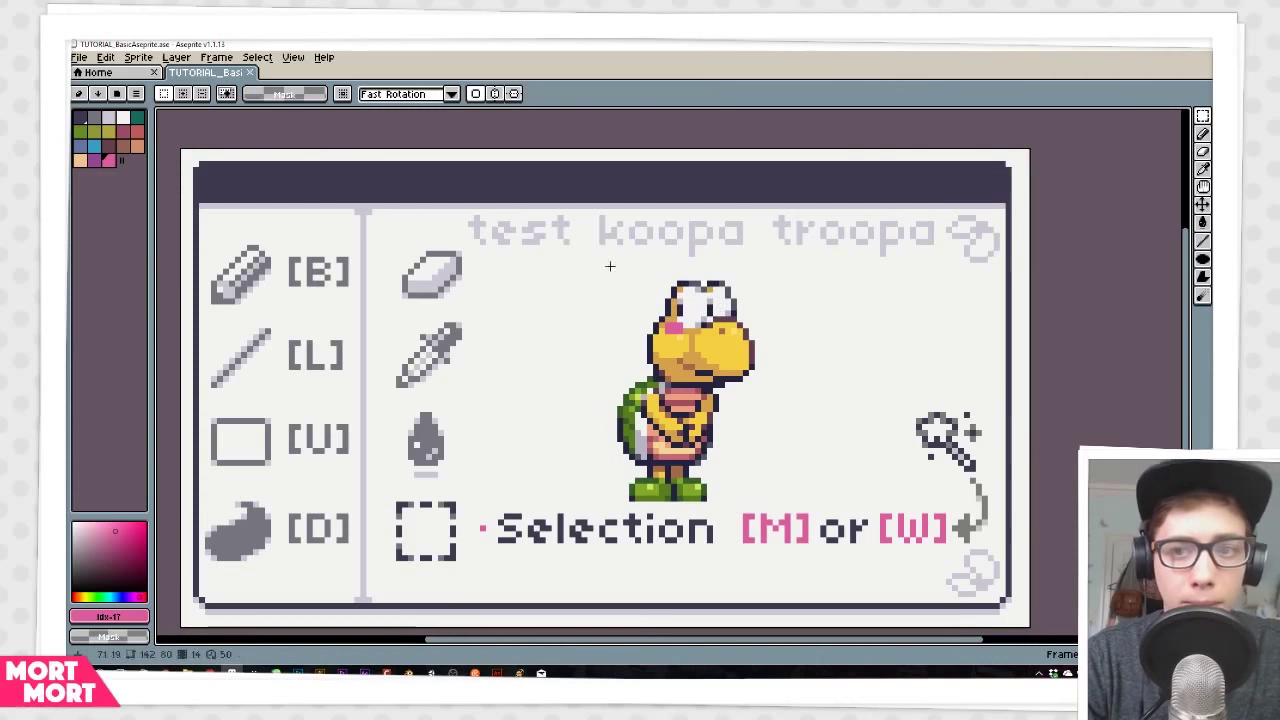
Step: Marquee-select an area of 34 by 22 pixels around the koopa's head, move it sideways, undo the move and deselect
{"action": "left_click_drag", "start_coordinate": [590, 259], "coordinate": [792, 389]}
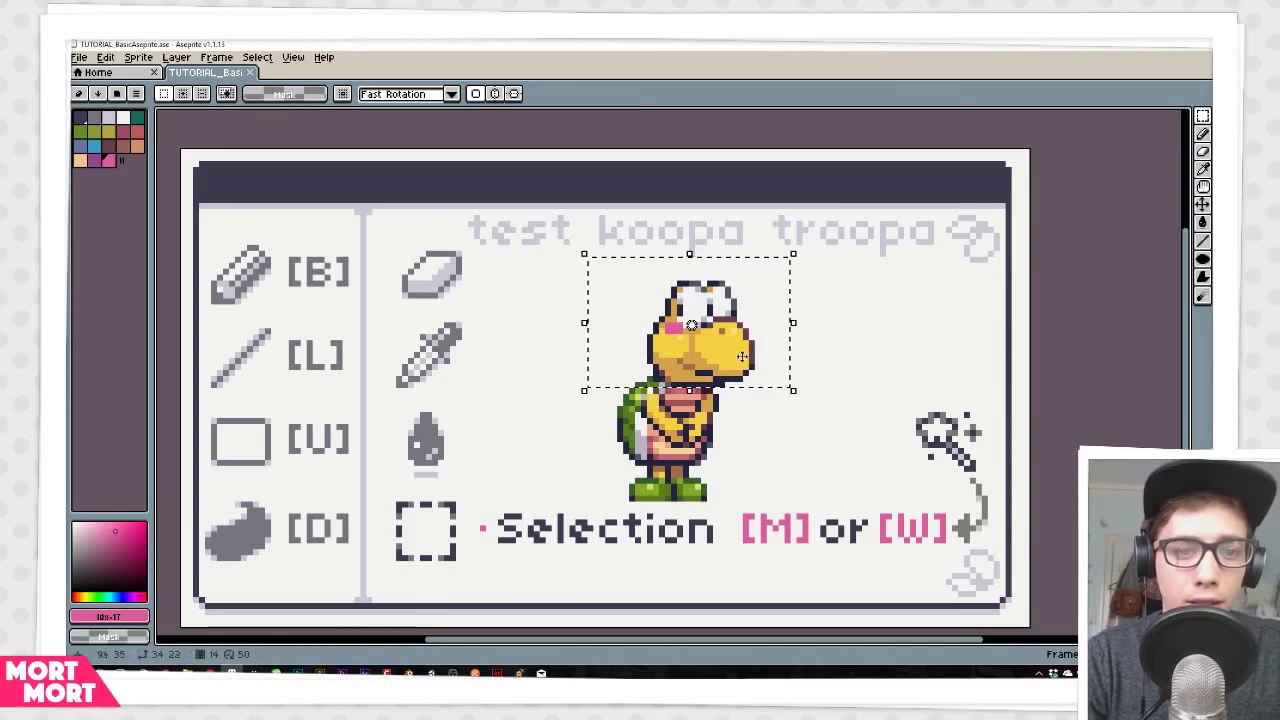
{"action": "left_click_drag", "start_coordinate": [724, 330], "coordinate": [645, 343]}
{"action": "key", "text": "ctrl+z"}
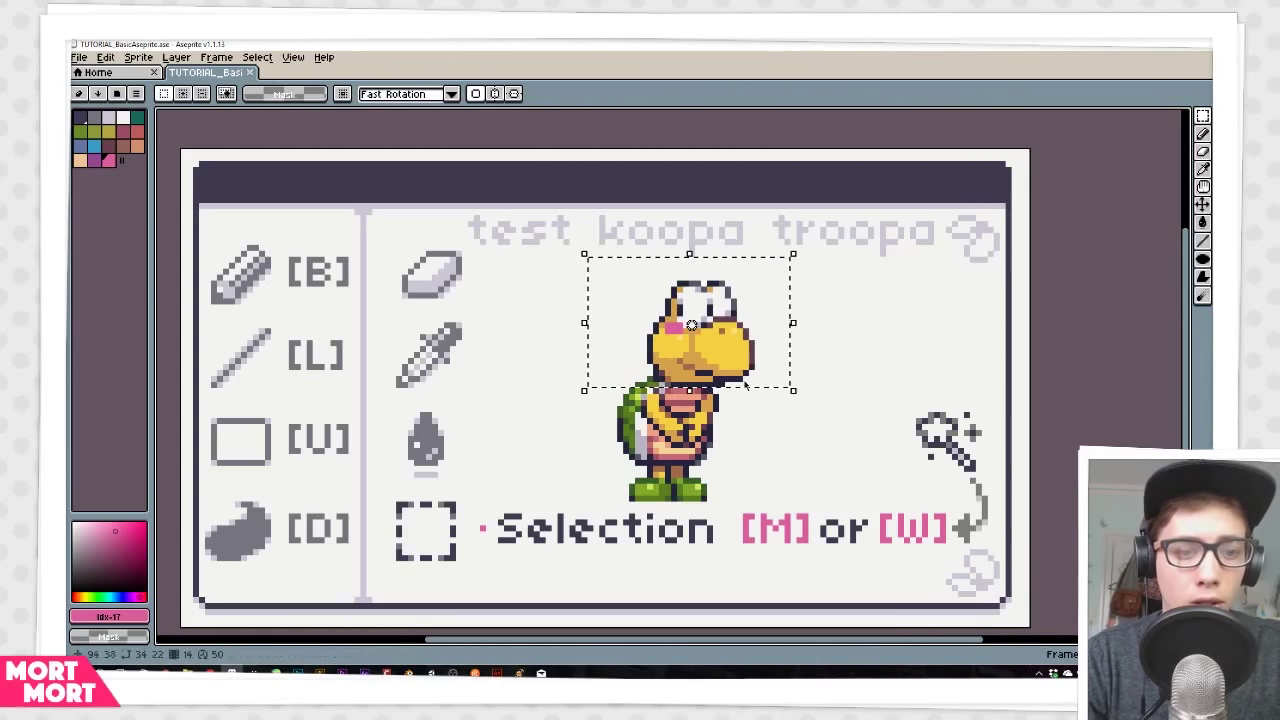
{"action": "key", "text": "ctrl+d"}
Step: Marquee-select the koopa's head area, scribble pink across the selection's corner with the Pencil, undo the scribble and deselect
{"action": "left_click_drag", "start_coordinate": [760, 263], "coordinate": [600, 399]}
{"action": "key", "text": "g"}
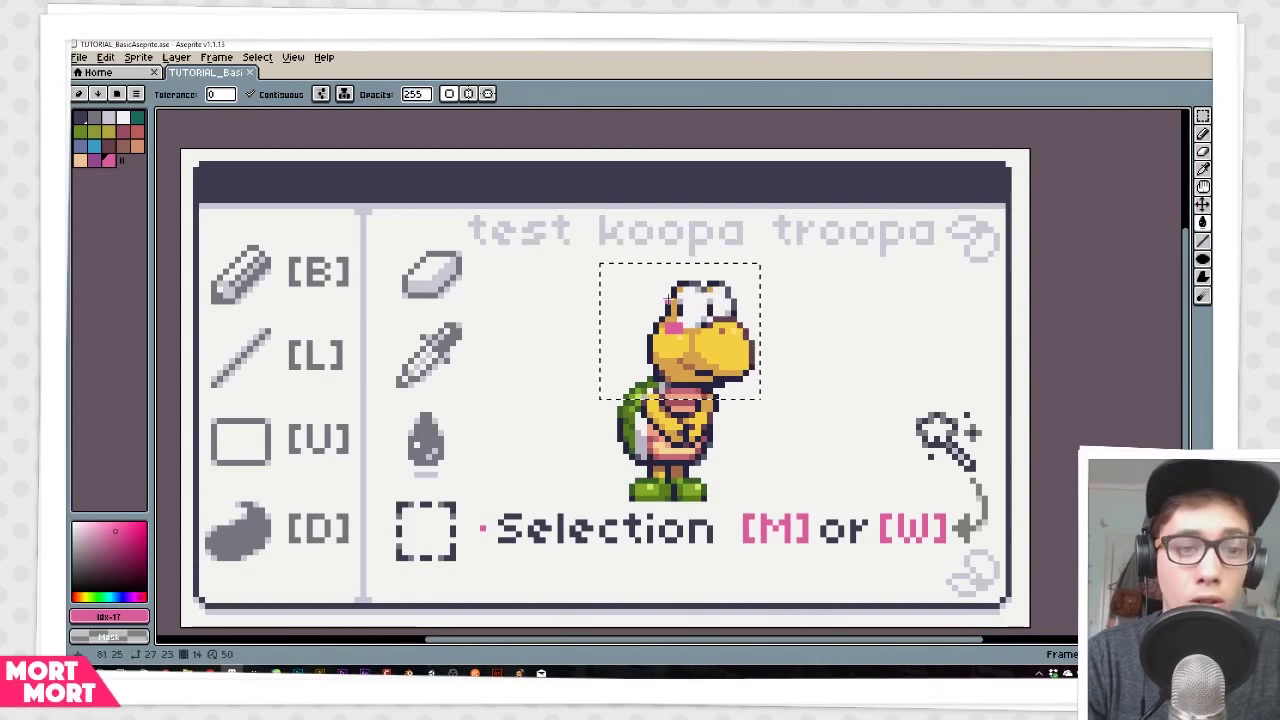
{"action": "key", "text": "b"}
{"action": "mouse_move", "coordinate": [638, 266]}
{"action": "left_mouse_down"}
{"action": "mouse_move", "coordinate": [582, 300]}
{"action": "mouse_move", "coordinate": [635, 259]}
{"action": "mouse_move", "coordinate": [522, 306]}
{"action": "mouse_move", "coordinate": [545, 348]}
{"action": "mouse_move", "coordinate": [609, 313]}
{"action": "mouse_move", "coordinate": [574, 403]}
{"action": "left_mouse_up"}
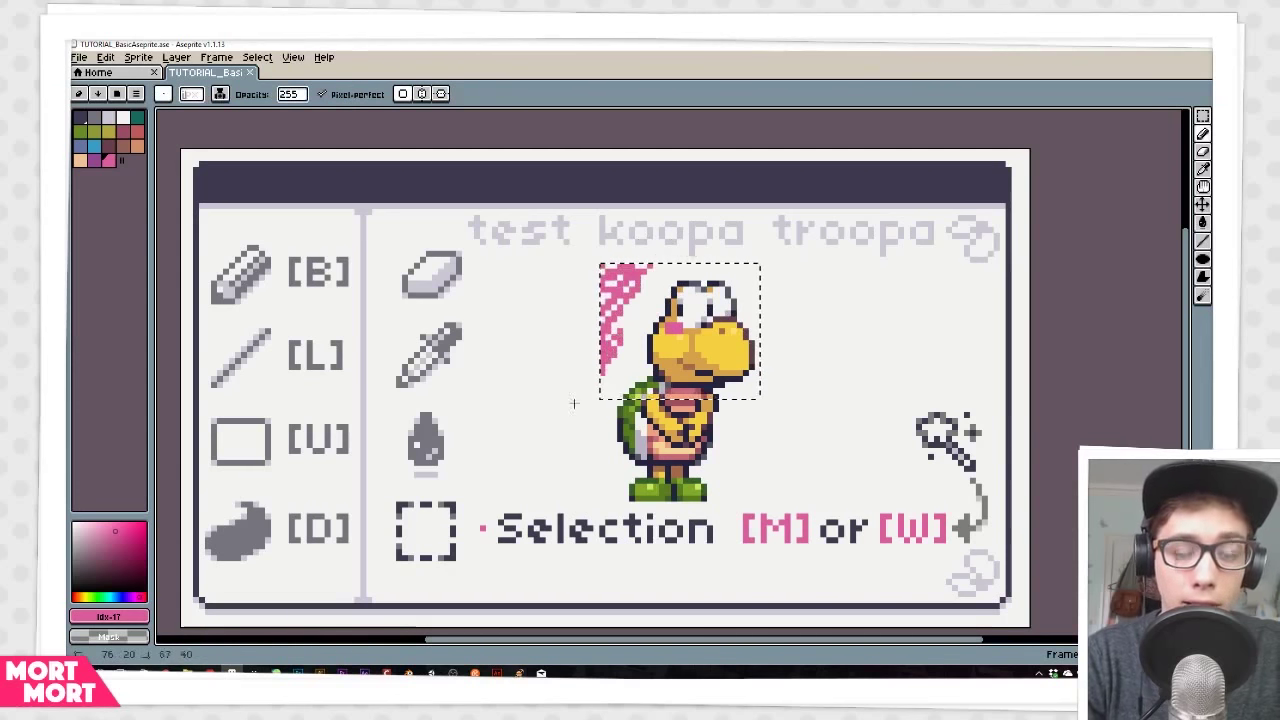
{"action": "key", "text": "ctrl+z"}
{"action": "key", "text": "ctrl+z"}
{"action": "key", "text": "ctrl+d"}
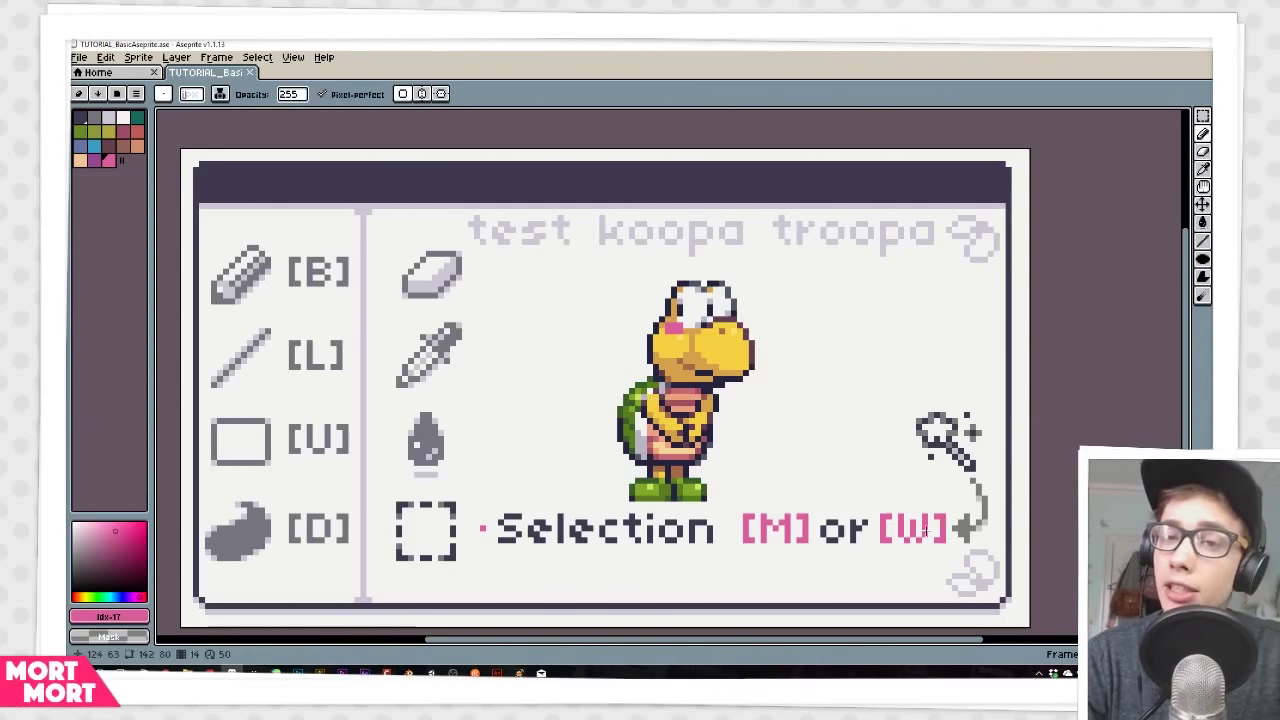
Step: Select the background around the koopa with the Magic Wand, brush light grey Idx-2 behind the character and deselect
{"action": "left_click", "coordinate": [1203, 116]}
{"action": "left_click", "coordinate": [1185, 117]}
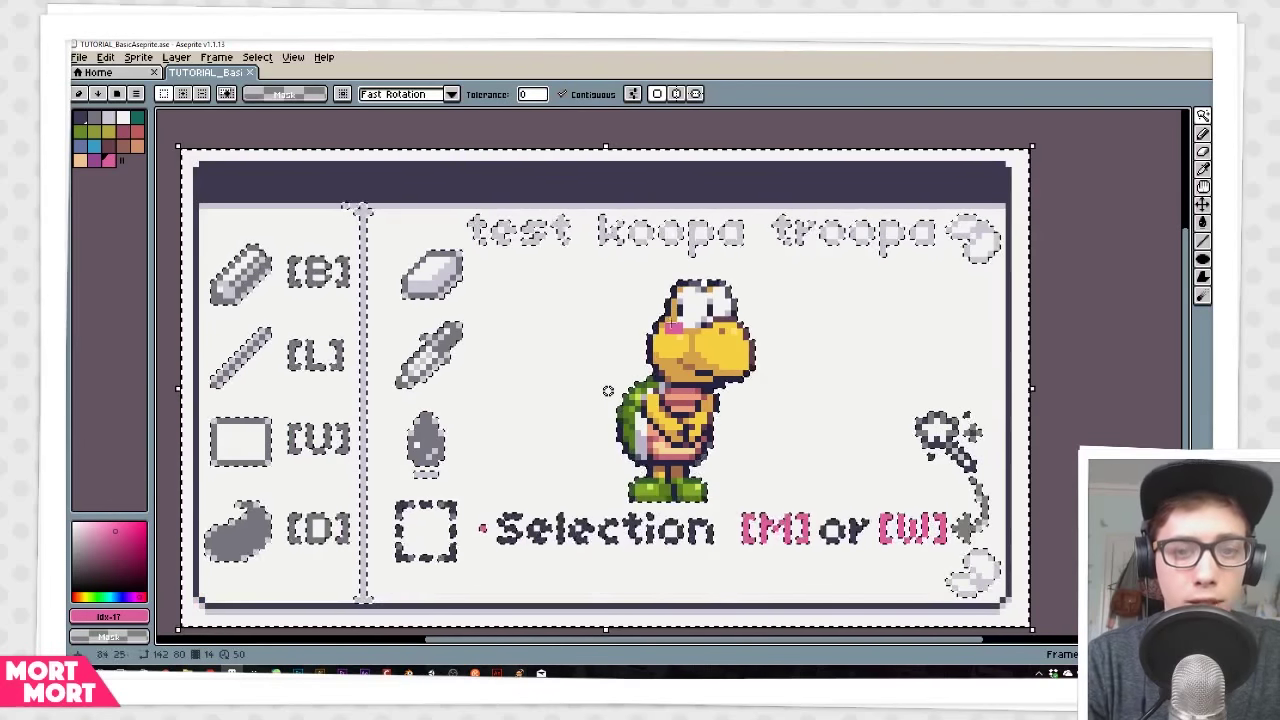
{"action": "key", "text": "b"}
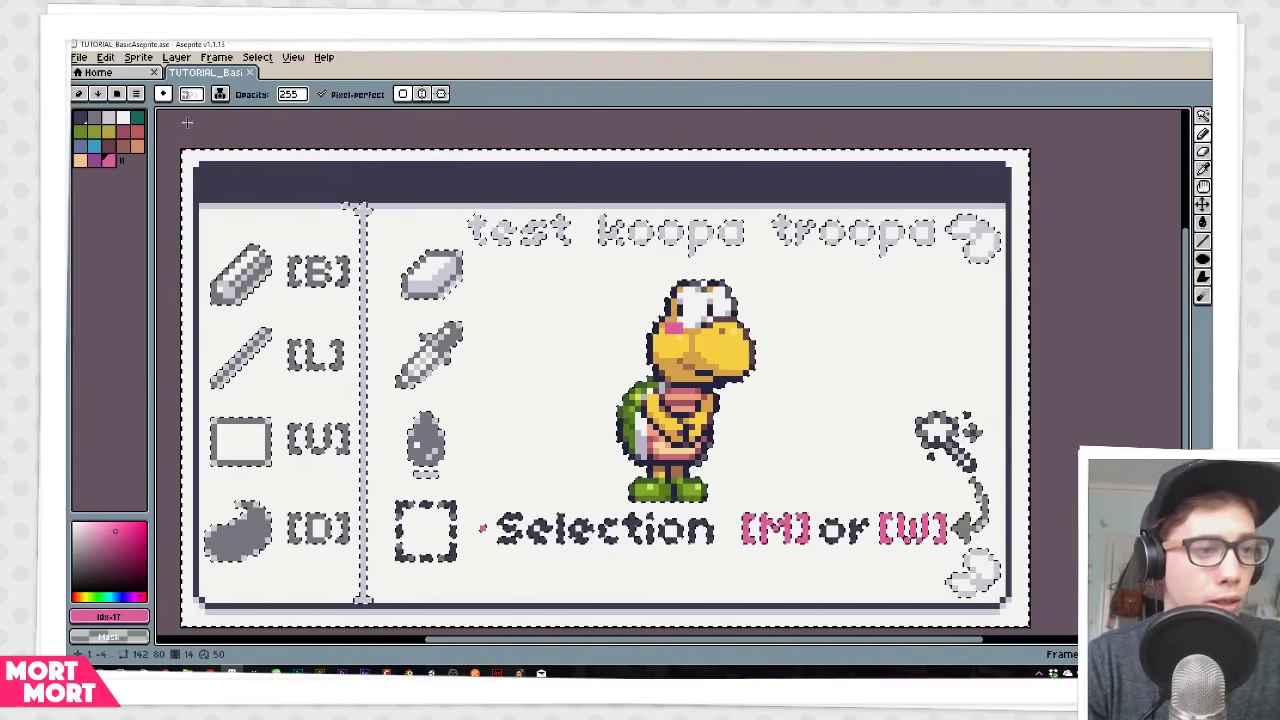
{"action": "left_click", "coordinate": [108, 121]}
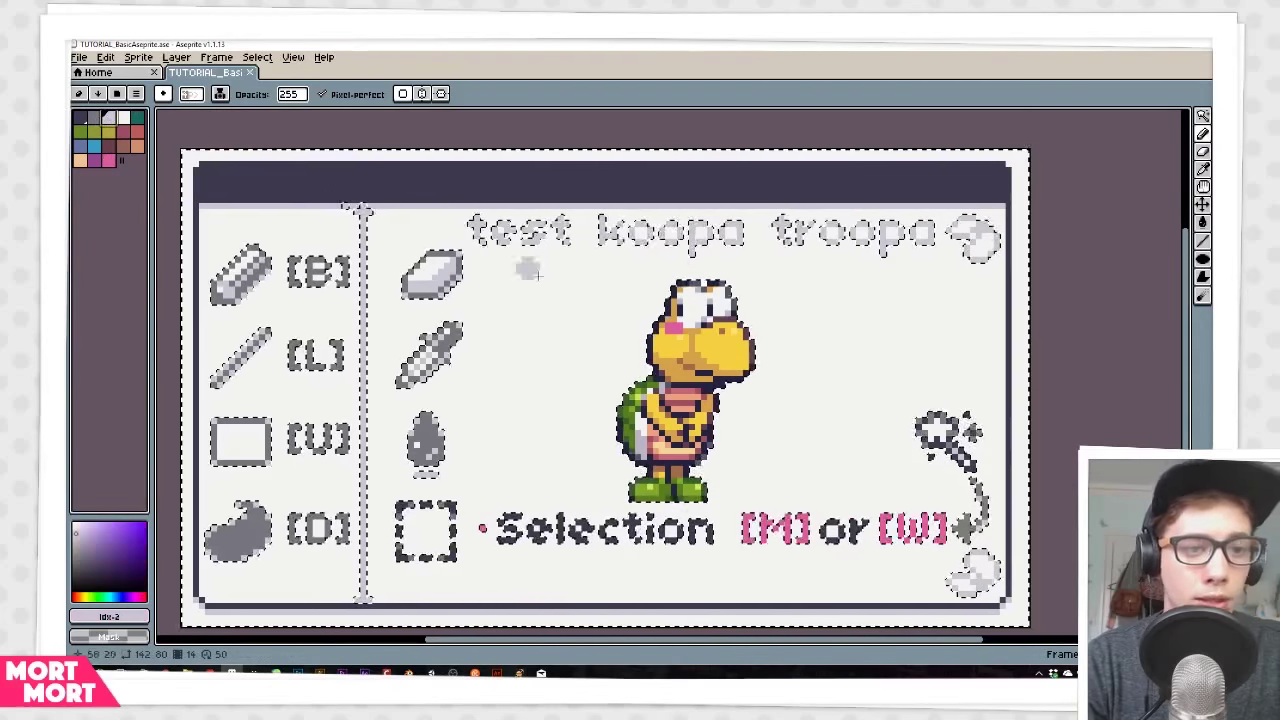
{"action": "left_click_drag", "start_coordinate": [626, 372], "coordinate": [658, 347]}
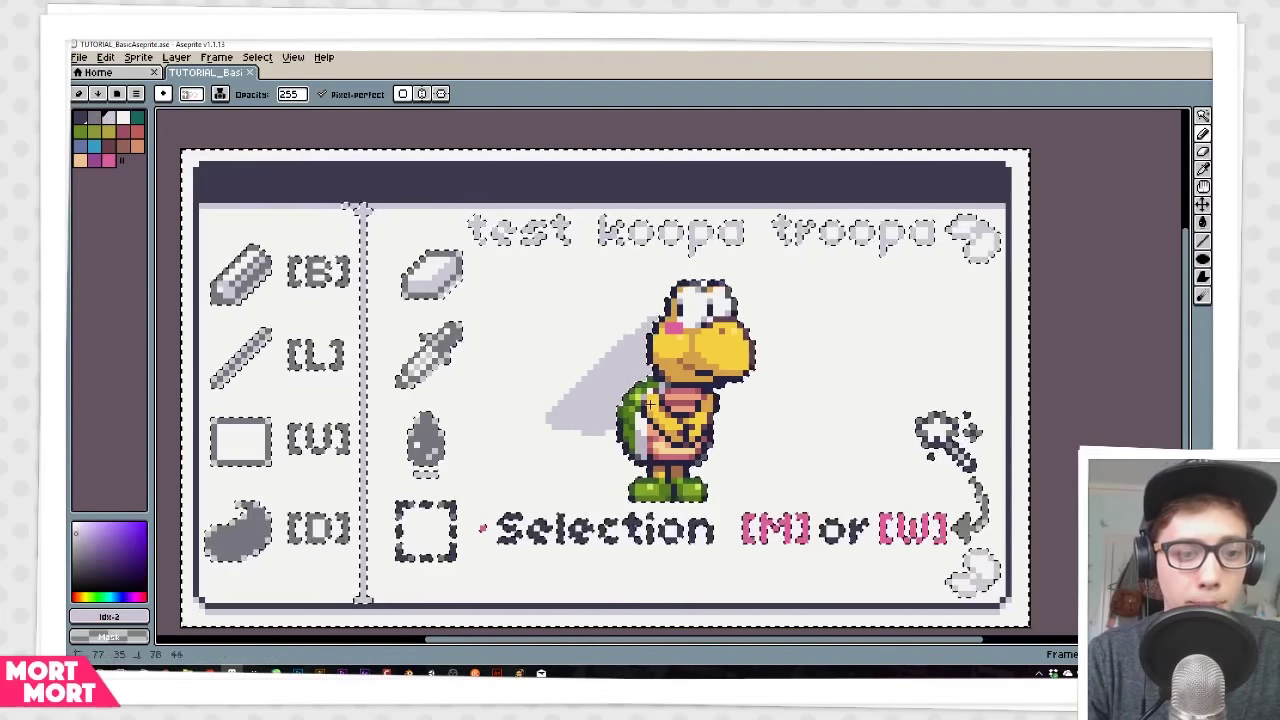
{"action": "mouse_move", "coordinate": [738, 448]}
{"action": "left_mouse_down"}
{"action": "mouse_move", "coordinate": [760, 430]}
{"action": "mouse_move", "coordinate": [762, 405]}
{"action": "left_mouse_up"}
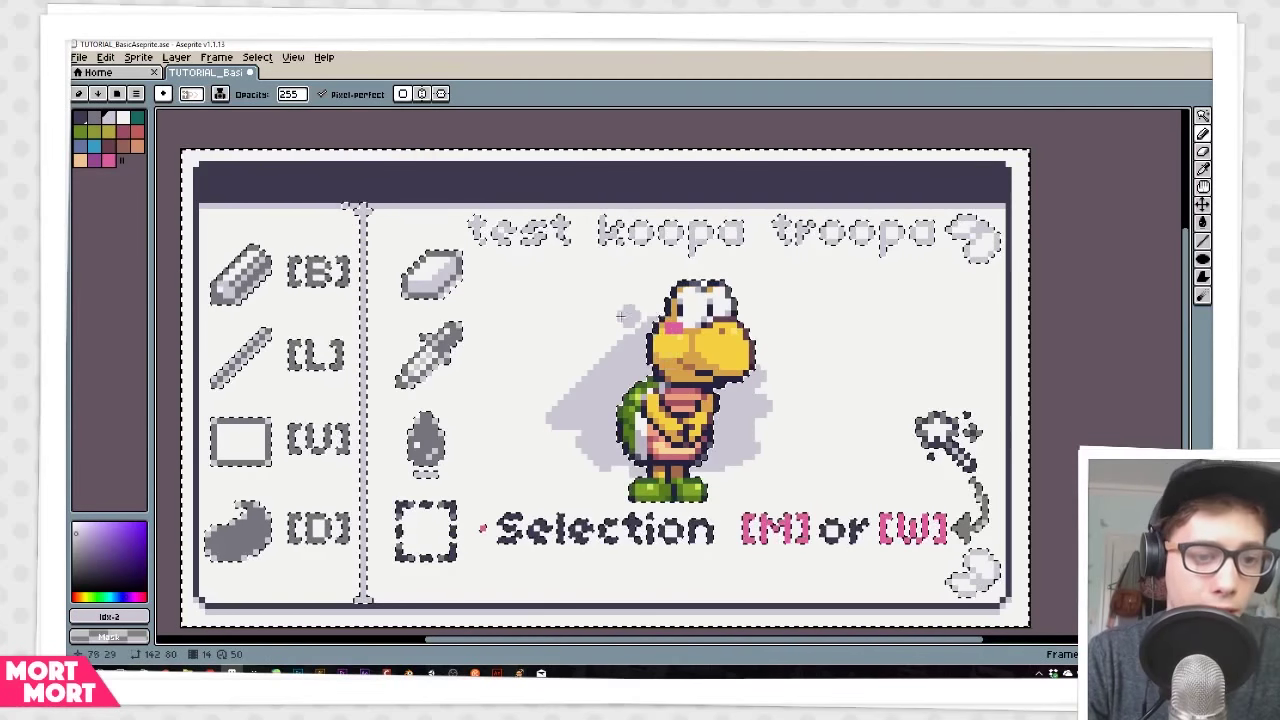
{"action": "key", "text": "ctrl+d"}
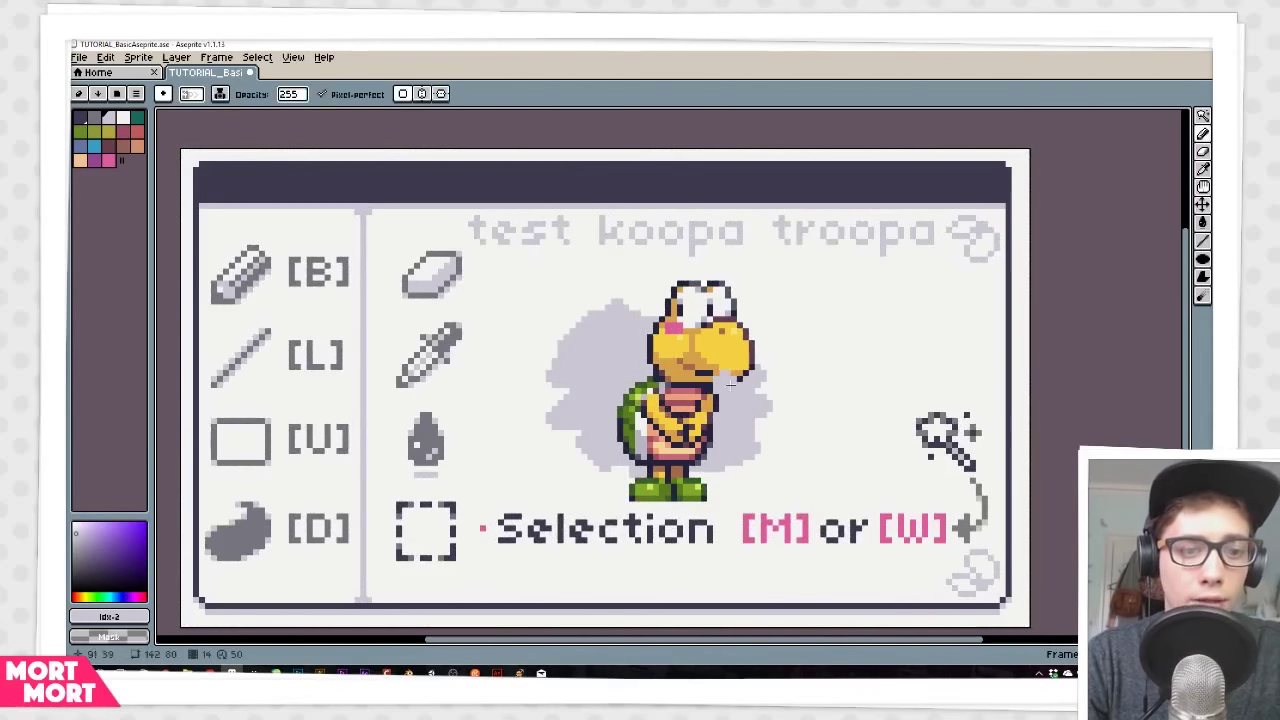
Step: Select the white of the koopa's eyes with the Magic Wand and undo the last selections and grey brush strokes
{"action": "key", "text": "w"}
{"action": "left_click", "coordinate": [688, 305]}
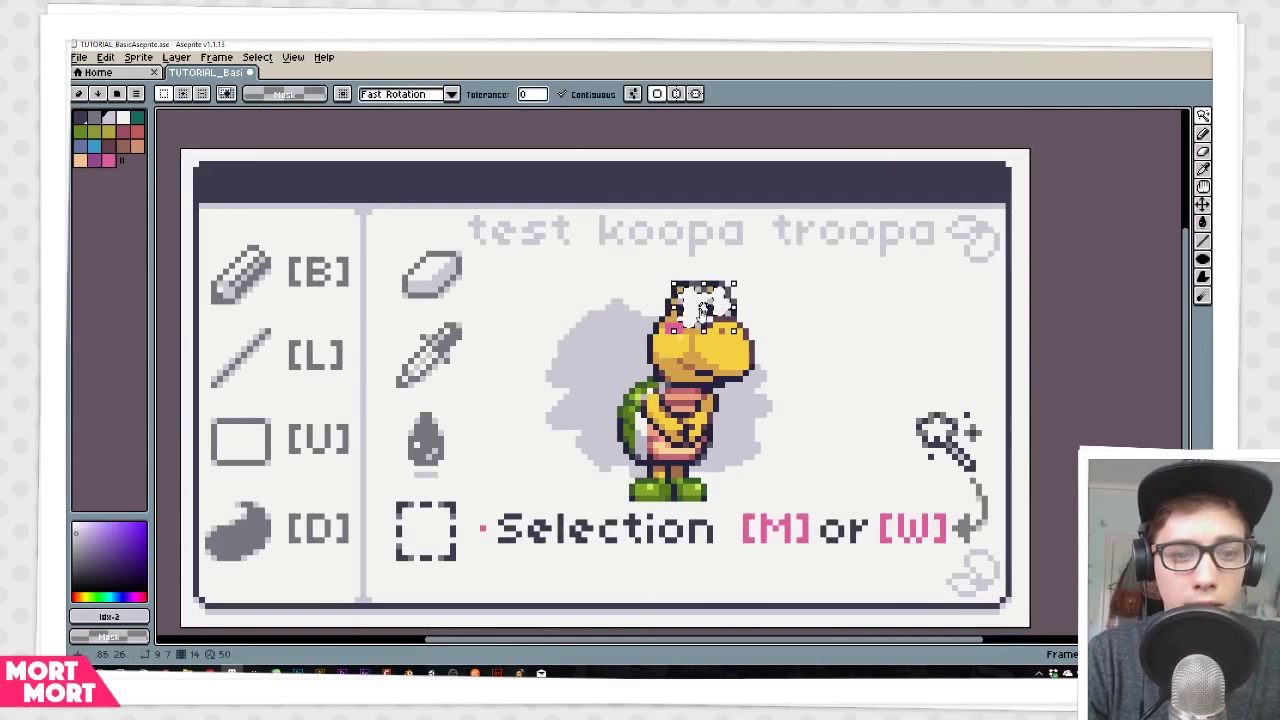
{"action": "key", "text": "b"}
{"action": "key", "text": "ctrl+z"}
{"action": "key", "text": "ctrl+z"}
{"action": "key", "text": "ctrl+z"}
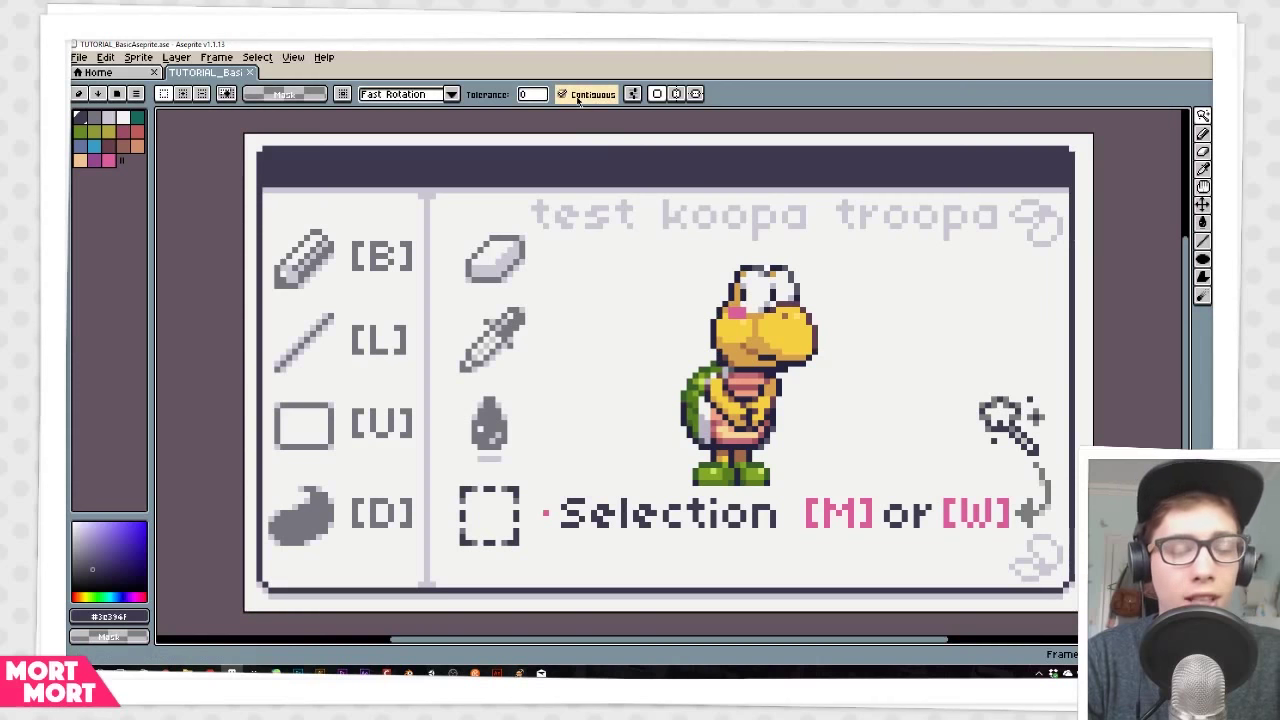
Step: Turn off Contiguous for the Magic Wand, select the koopa's darker yellow shade everywhere and add the bright yellow to the selection
{"action": "left_click", "coordinate": [576, 96]}
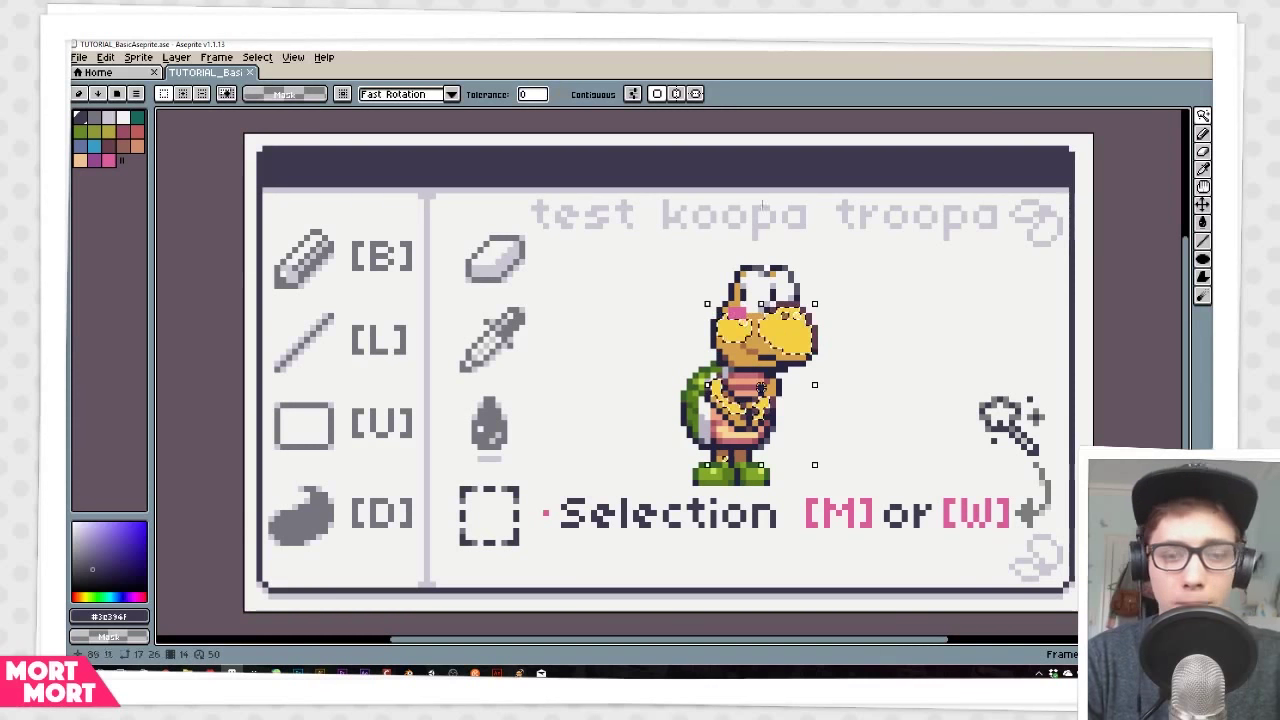
{"action": "left_click", "coordinate": [785, 330]}
{"action": "left_click", "coordinate": [752, 349]}
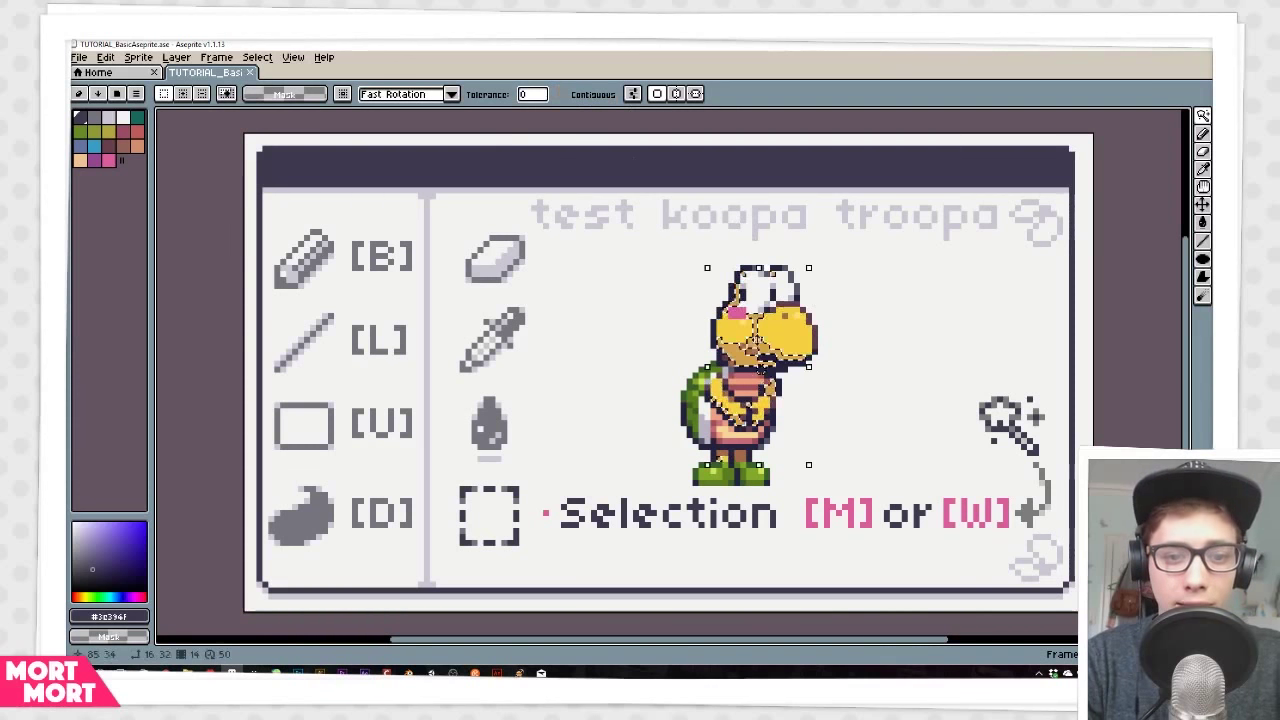
{"action": "left_click", "coordinate": [750, 350]}
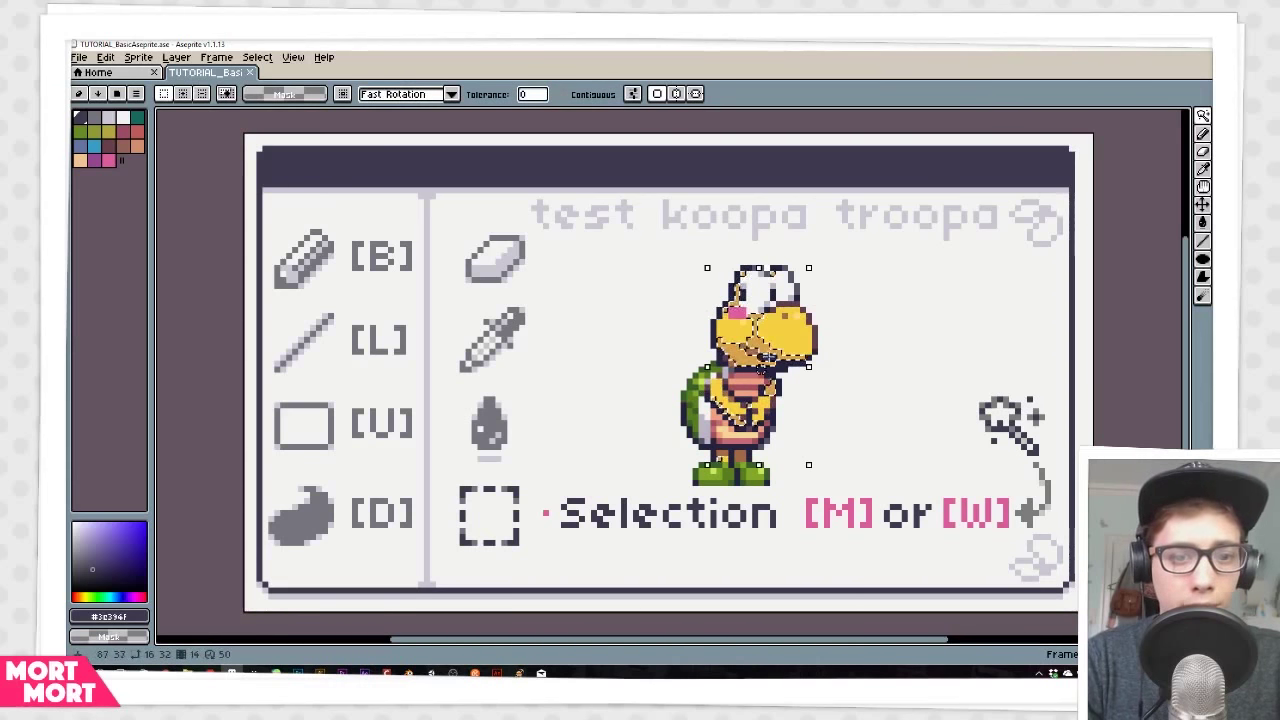
{"action": "left_click", "coordinate": [768, 341], "text": "shift"}
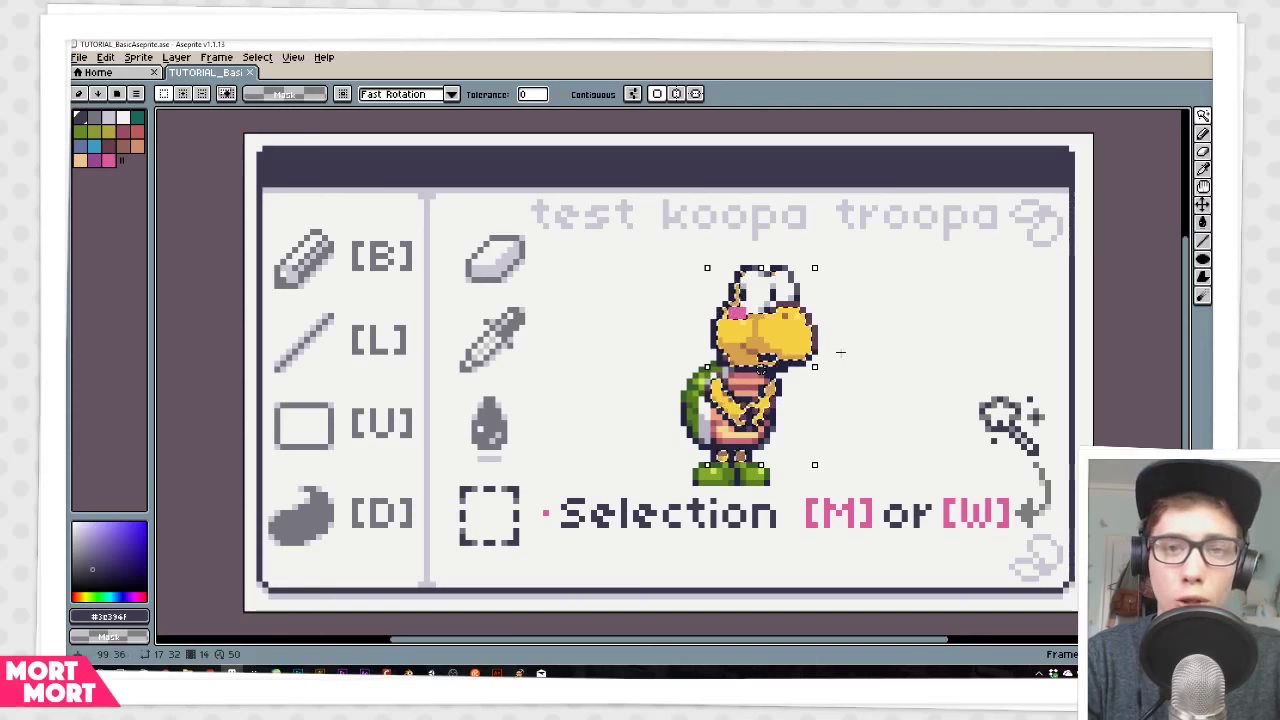
Step: Subtract the koopa's yellow and tan shades from the Magic Wand selection one colour after another
{"action": "left_click", "coordinate": [780, 343]}
{"action": "right_click", "coordinate": [782, 339]}
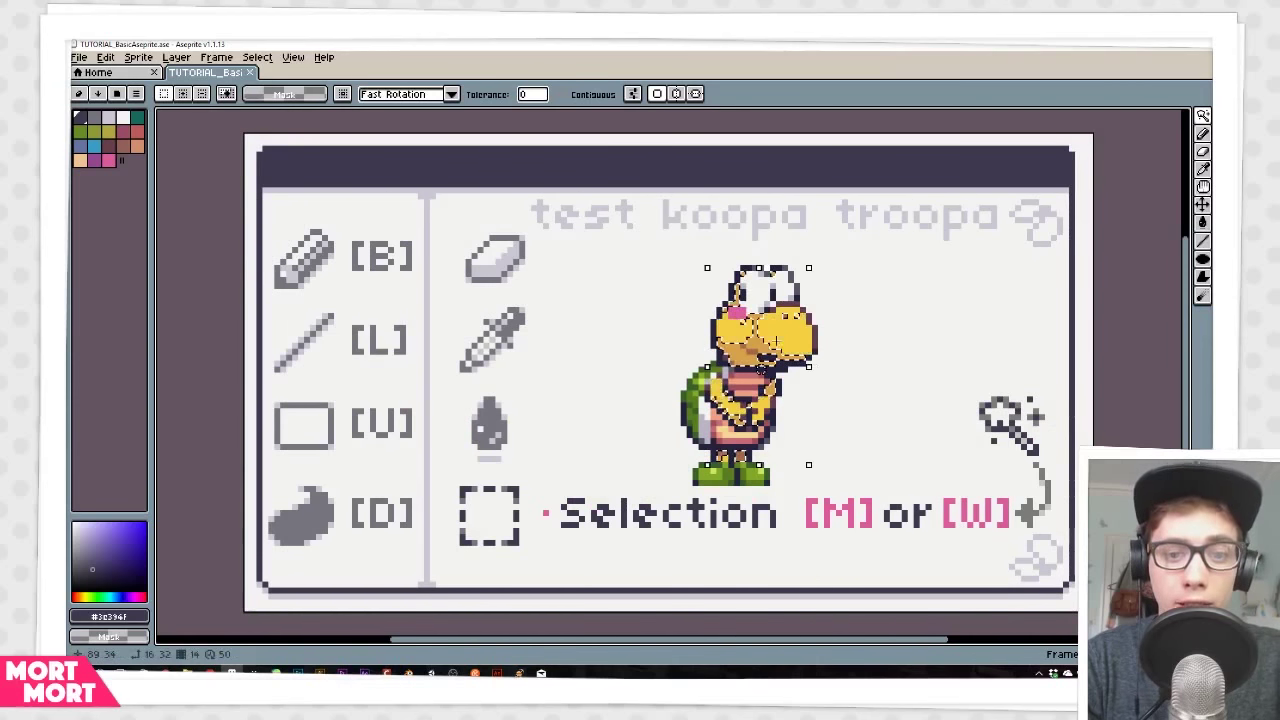
{"action": "right_click", "coordinate": [763, 346]}
{"action": "right_click", "coordinate": [745, 323]}
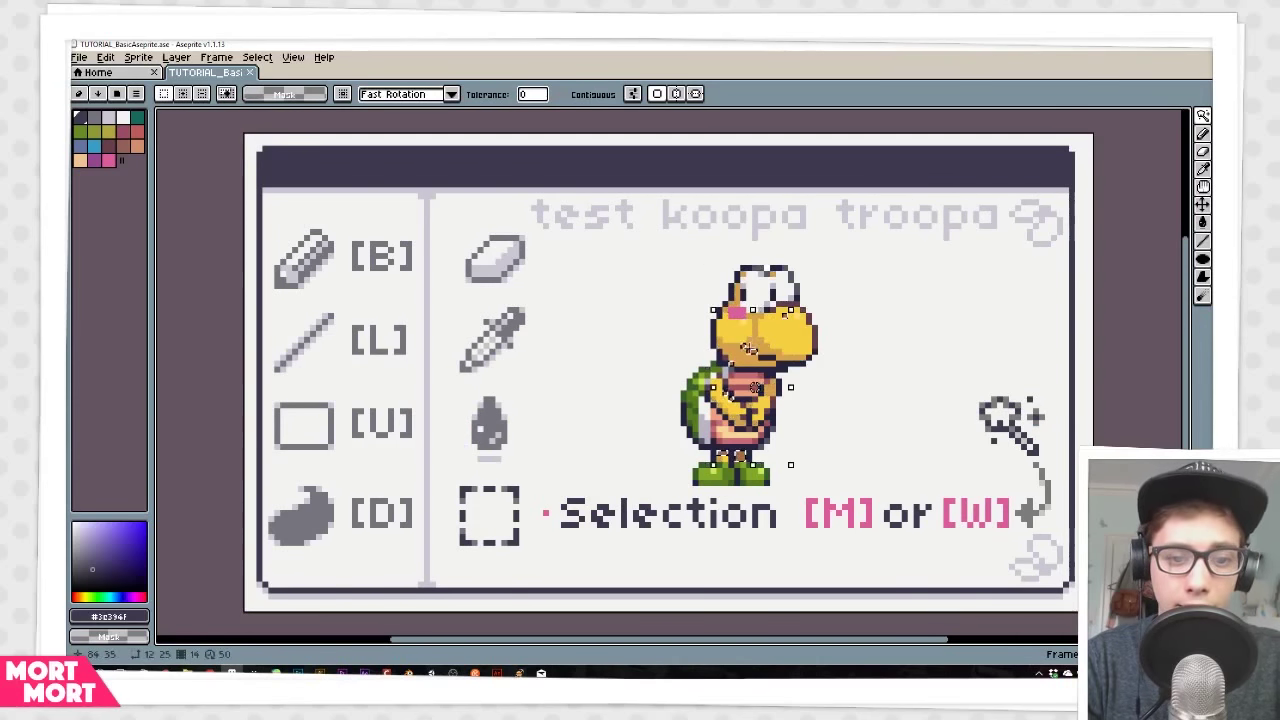
{"action": "right_click", "coordinate": [743, 344]}
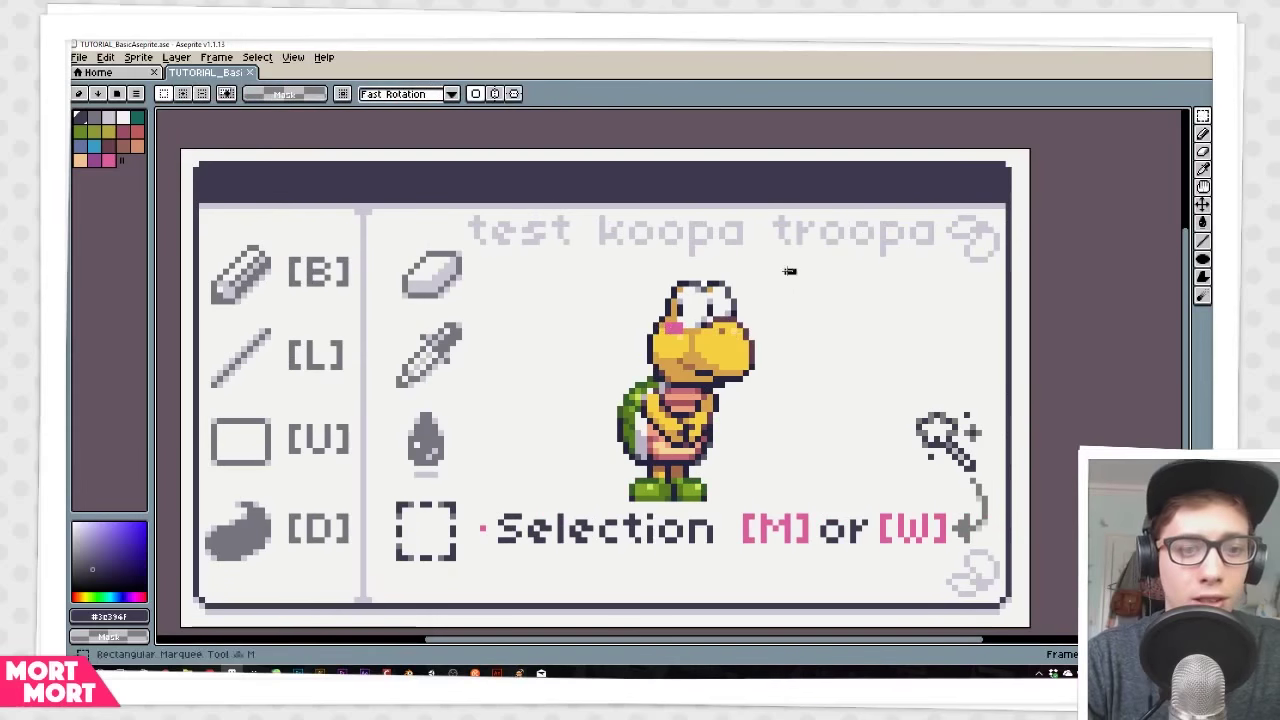
Step: Marquee-select the koopa's head and body in turn and move each piece sideways
{"action": "left_click_drag", "start_coordinate": [790, 268], "coordinate": [578, 382]}
{"action": "left_click_drag", "start_coordinate": [795, 330], "coordinate": [708, 330]}
{"action": "left_click_drag", "start_coordinate": [763, 451], "coordinate": [555, 397]}
{"action": "left_click_drag", "start_coordinate": [681, 416], "coordinate": [782, 423]}
{"action": "mouse_move", "coordinate": [602, 473]}
{"action": "left_mouse_down"}
{"action": "mouse_move", "coordinate": [736, 507]}
{"action": "mouse_move", "coordinate": [624, 491]}
{"action": "left_mouse_up"}
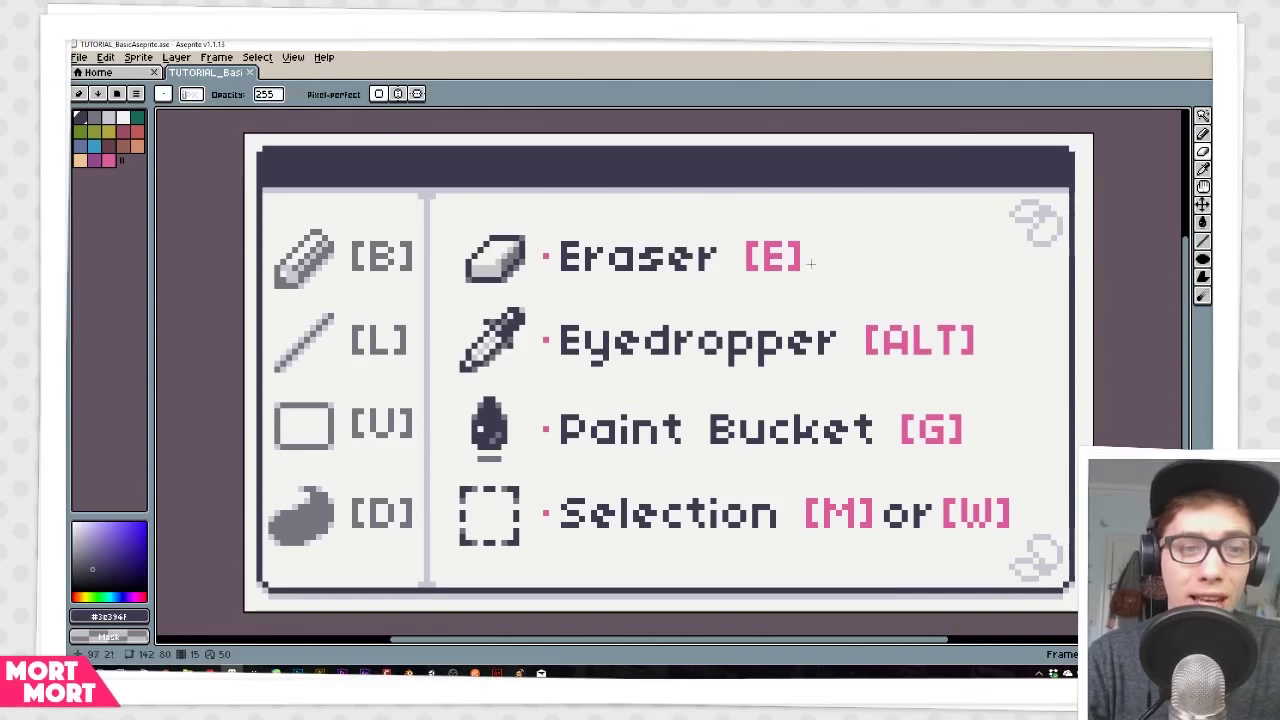
Step: Erase a stroke through the "Eraser [E]" label and sample pink #d95b9a from the "[ALT]" label
{"action": "mouse_move", "coordinate": [554, 249]}
{"action": "left_mouse_down"}
{"action": "mouse_move", "coordinate": [788, 244]}
{"action": "mouse_move", "coordinate": [800, 267]}
{"action": "left_mouse_up"}
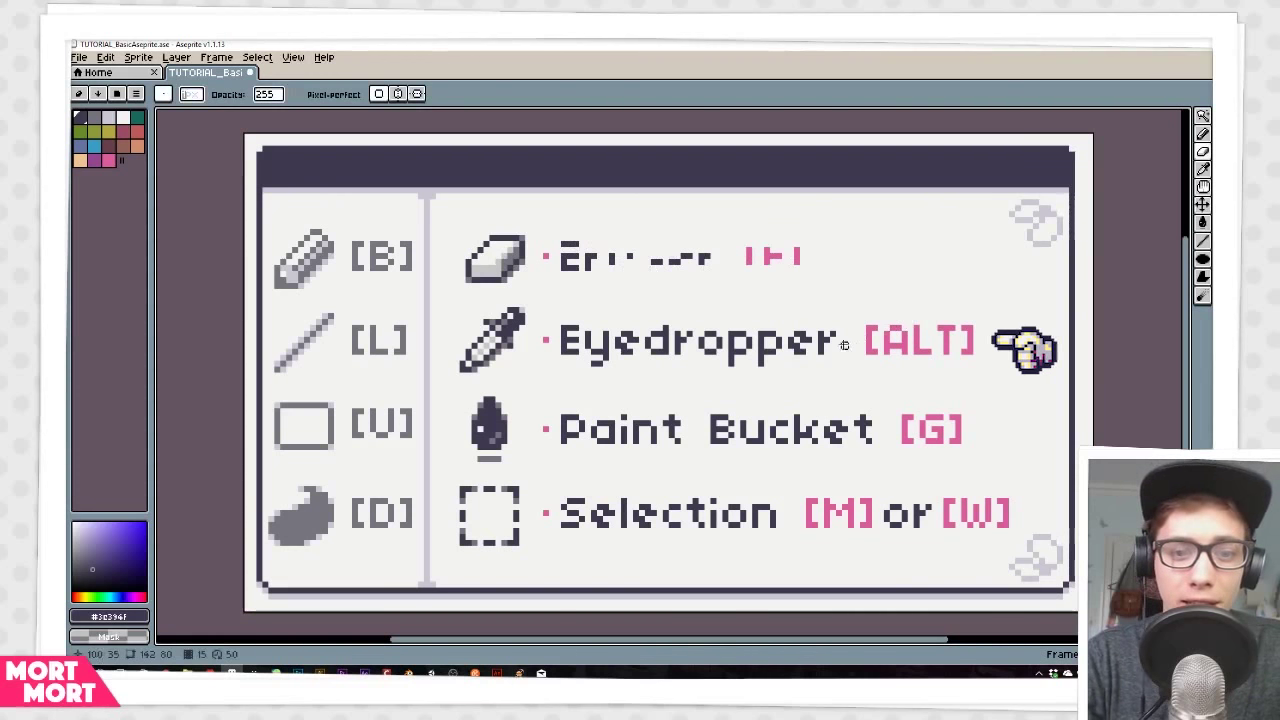
{"action": "key", "text": "alt"}
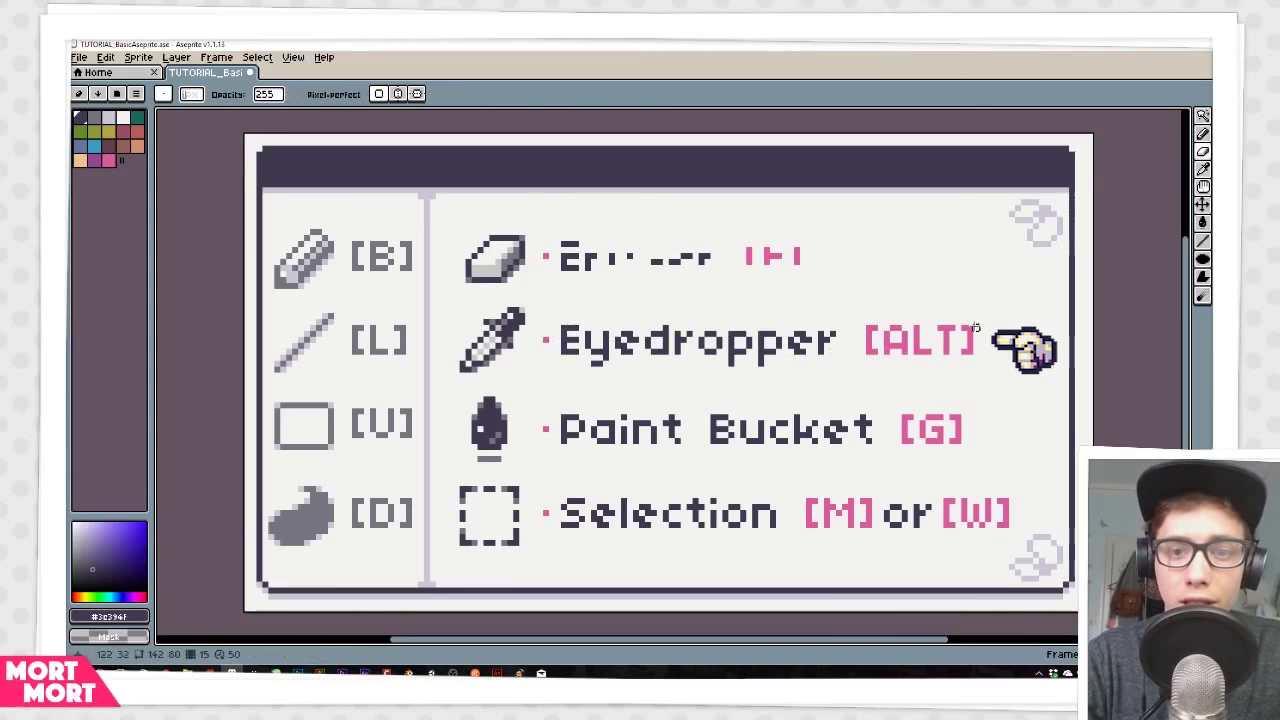
{"action": "key", "text": "alt"}
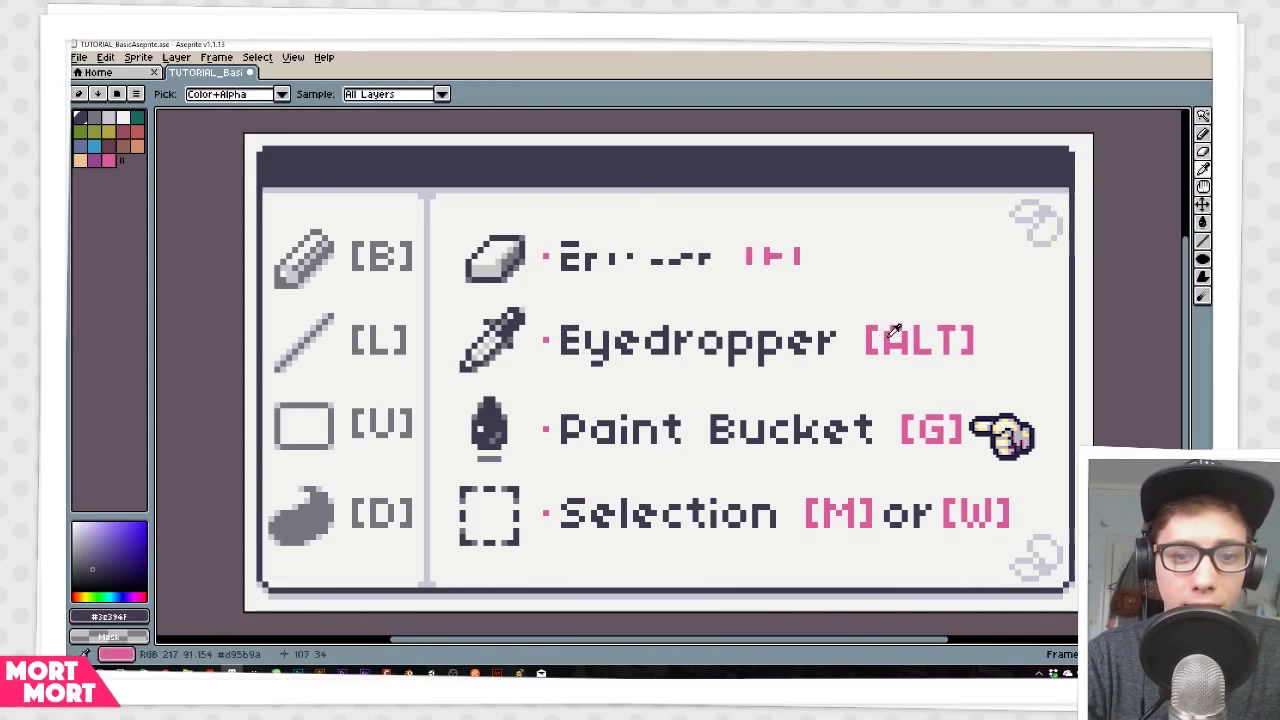
{"action": "left_click", "coordinate": [895, 331], "text": "alt"}
Step: Apply a pink Paint Bucket fill on the "Paint Bucket" label and move a marquee-selected block of the labels upward
{"action": "key", "text": "g"}
{"action": "left_click", "coordinate": [720, 430]}
{"action": "key", "text": "m"}
{"action": "left_click_drag", "start_coordinate": [965, 243], "coordinate": [716, 539]}
{"action": "left_click_drag", "start_coordinate": [769, 349], "coordinate": [769, 319]}
{"action": "mouse_move", "coordinate": [574, 225]}
{"action": "left_mouse_down"}
{"action": "mouse_move", "coordinate": [676, 408]}
{"action": "mouse_move", "coordinate": [660, 428]}
{"action": "left_mouse_up"}
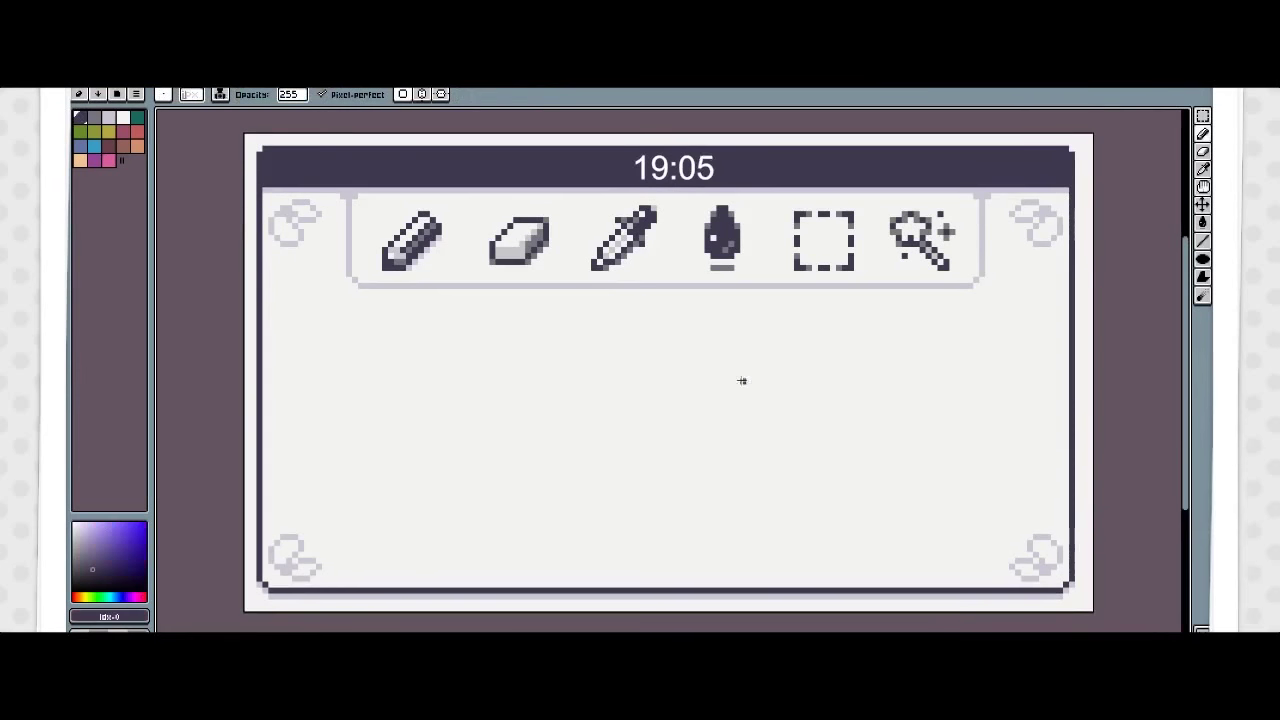
Step: Draw a cat's head outline with ears, eyes and mouth using the Pencil, and add whiskers and the first body lines
{"action": "mouse_move", "coordinate": [743, 380]}
{"action": "left_mouse_down"}
{"action": "mouse_move", "coordinate": [616, 382]}
{"action": "mouse_move", "coordinate": [662, 424]}
{"action": "mouse_move", "coordinate": [571, 376]}
{"action": "mouse_move", "coordinate": [664, 306]}
{"action": "mouse_move", "coordinate": [695, 376]}
{"action": "mouse_move", "coordinate": [690, 455]}
{"action": "left_mouse_up"}
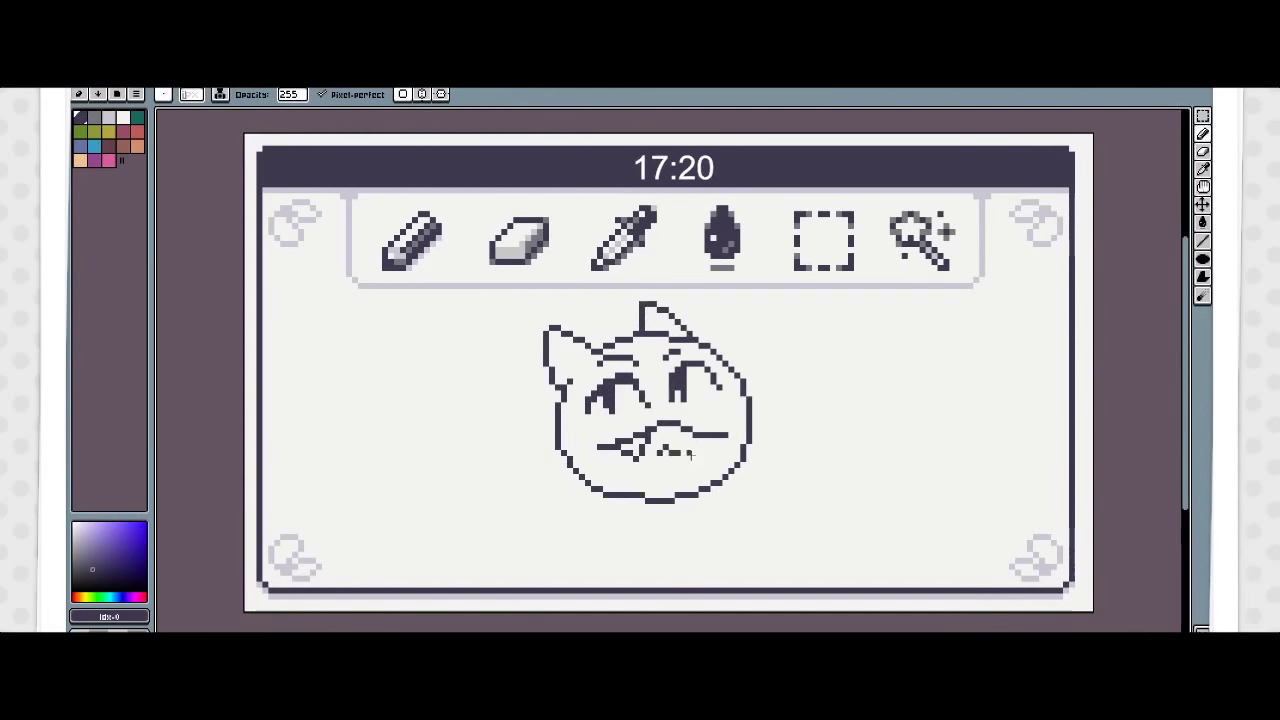
{"action": "left_click_drag", "start_coordinate": [562, 440], "coordinate": [532, 448]}
{"action": "left_click_drag", "start_coordinate": [631, 502], "coordinate": [603, 555]}
Step: Marquee-select the whole cat drawing, move it down about 5 pixels and deselect
{"action": "key", "text": "m"}
{"action": "left_click_drag", "start_coordinate": [503, 314], "coordinate": [780, 572]}
{"action": "left_click_drag", "start_coordinate": [652, 311], "coordinate": [646, 341]}
{"action": "key", "text": "ctrl+d"}
Step: Draw the cat's arms and chest outline down to the frame's lower border with the Pencil
{"action": "key", "text": "b"}
{"action": "mouse_move", "coordinate": [700, 585]}
{"action": "left_mouse_down"}
{"action": "mouse_move", "coordinate": [694, 531]}
{"action": "mouse_move", "coordinate": [690, 560]}
{"action": "left_mouse_up"}
{"action": "key", "text": "m"}
{"action": "key", "text": "b"}
{"action": "mouse_move", "coordinate": [590, 530]}
{"action": "left_mouse_down"}
{"action": "mouse_move", "coordinate": [646, 516]}
{"action": "mouse_move", "coordinate": [618, 585]}
{"action": "left_mouse_up"}
Step: Shade the cat's neck, arm and hand in light grey Idx-2, clearing a trial Magic Wand selection of the background
{"action": "left_click", "coordinate": [108, 117]}
{"action": "key", "text": "w"}
{"action": "left_click", "coordinate": [652, 566]}
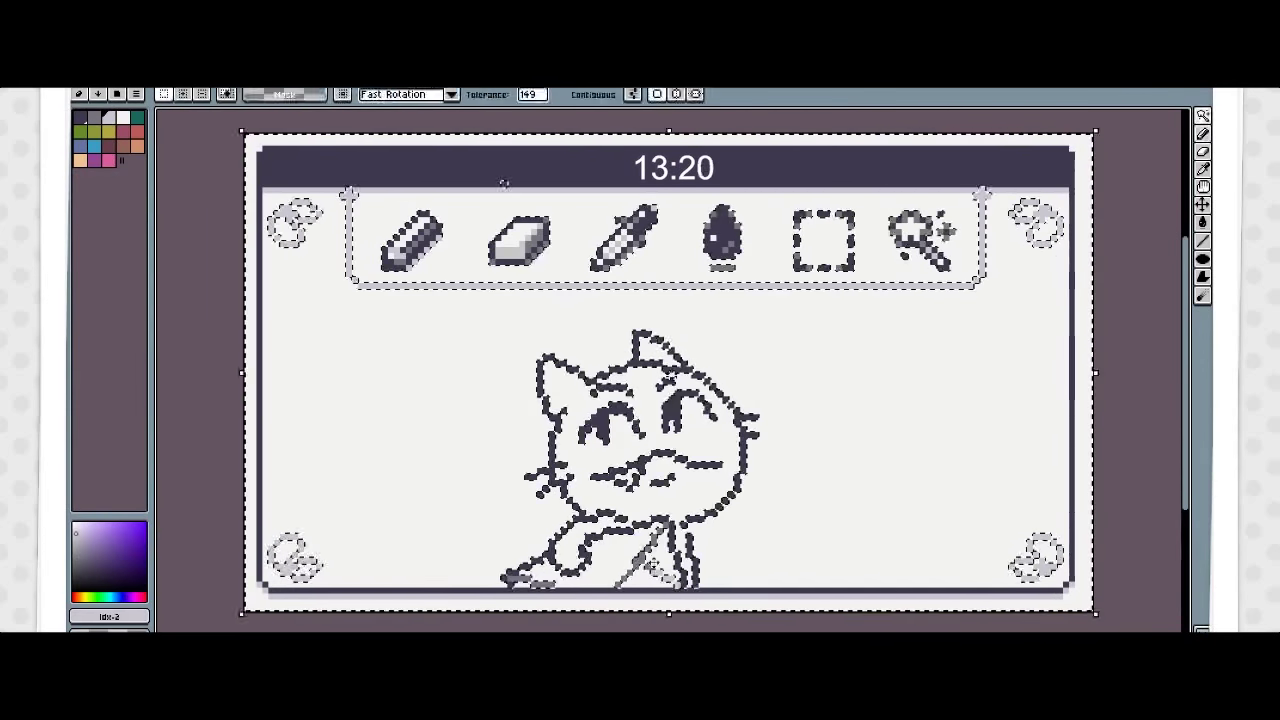
{"action": "key", "text": "ctrl+d"}
{"action": "key", "text": "b"}
{"action": "mouse_move", "coordinate": [590, 525]}
{"action": "left_mouse_down"}
{"action": "mouse_move", "coordinate": [520, 582]}
{"action": "mouse_move", "coordinate": [680, 540]}
{"action": "left_mouse_up"}
{"action": "left_click_drag", "start_coordinate": [700, 545], "coordinate": [705, 580]}
Step: Dot light grey into the cat's eyes, then sample the darker grey from its chest and add it to an eye
{"action": "left_click", "coordinate": [588, 446]}
{"action": "left_click", "coordinate": [640, 555], "text": "alt"}
{"action": "left_click", "coordinate": [612, 438]}
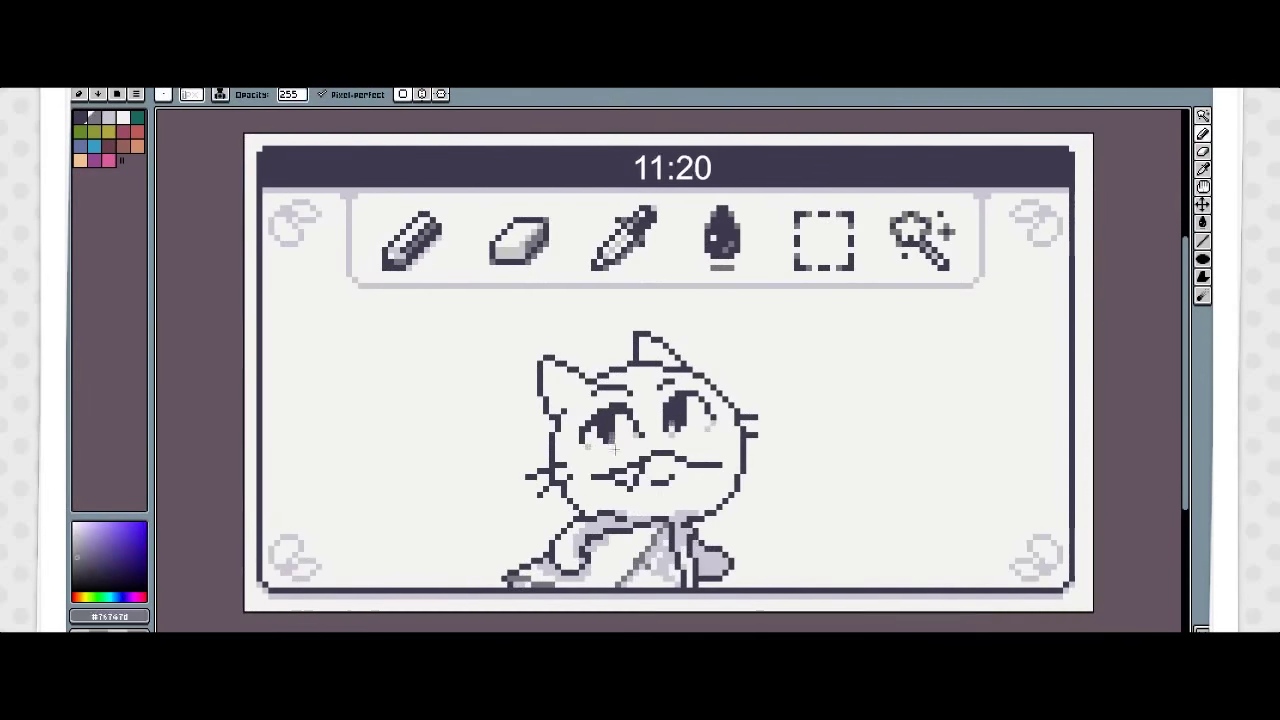
Step: Sample the light grey from the cat's neck and shade the insides of both ears and the underside of the face
{"action": "left_click", "coordinate": [600, 522], "text": "alt"}
{"action": "left_click_drag", "start_coordinate": [556, 372], "coordinate": [572, 392]}
{"action": "left_click_drag", "start_coordinate": [650, 348], "coordinate": [670, 365]}
{"action": "mouse_move", "coordinate": [560, 462]}
{"action": "left_mouse_down"}
{"action": "mouse_move", "coordinate": [572, 480]}
{"action": "mouse_move", "coordinate": [670, 514]}
{"action": "left_mouse_up"}
Step: Select the cat's silhouette by wand-selecting the background and inverting it, then adjust the selection around the lower arm with a marquee
{"action": "left_click", "coordinate": [743, 520], "text": "alt"}
{"action": "key", "text": "w"}
{"action": "left_click", "coordinate": [770, 379]}
{"action": "key", "text": "ctrl+shift+i"}
{"action": "key", "text": "m"}
{"action": "left_click_drag", "start_coordinate": [503, 528], "coordinate": [554, 606]}
Step: Fill the cat's face with bright blue and then refill it with peach using the Paint Bucket
{"action": "left_click", "coordinate": [94, 146]}
{"action": "key", "text": "g"}
{"action": "left_click", "coordinate": [650, 430]}
{"action": "left_click", "coordinate": [80, 160]}
{"action": "left_click", "coordinate": [650, 430]}
Step: Marquee-select the cat, recolour its dark outlines and grey shading to brown and orange tones with Replace Color, and deselect
{"action": "key", "text": "m"}
{"action": "mouse_move", "coordinate": [808, 309]}
{"action": "left_mouse_down"}
{"action": "mouse_move", "coordinate": [623, 480]}
{"action": "mouse_move", "coordinate": [429, 609]}
{"action": "left_mouse_up"}
{"action": "key", "text": "b"}
{"action": "key", "text": "shift+r"}
{"action": "key", "text": "m"}
{"action": "left_click_drag", "start_coordinate": [782, 366], "coordinate": [442, 610]}
{"action": "left_click", "coordinate": [590, 532], "text": "alt"}
{"action": "key", "text": "ctrl+d"}
Step: Sample brown and orange tones from the cat and touch up its eyes and hand shading with the Pencil
{"action": "left_click", "coordinate": [610, 543], "text": "alt"}
{"action": "key", "text": "w"}
{"action": "key", "text": "b"}
{"action": "left_click", "coordinate": [625, 415]}
{"action": "left_click", "coordinate": [620, 406], "text": "alt"}
{"action": "left_click", "coordinate": [590, 490], "text": "alt"}
{"action": "left_click", "coordinate": [572, 530], "text": "alt"}
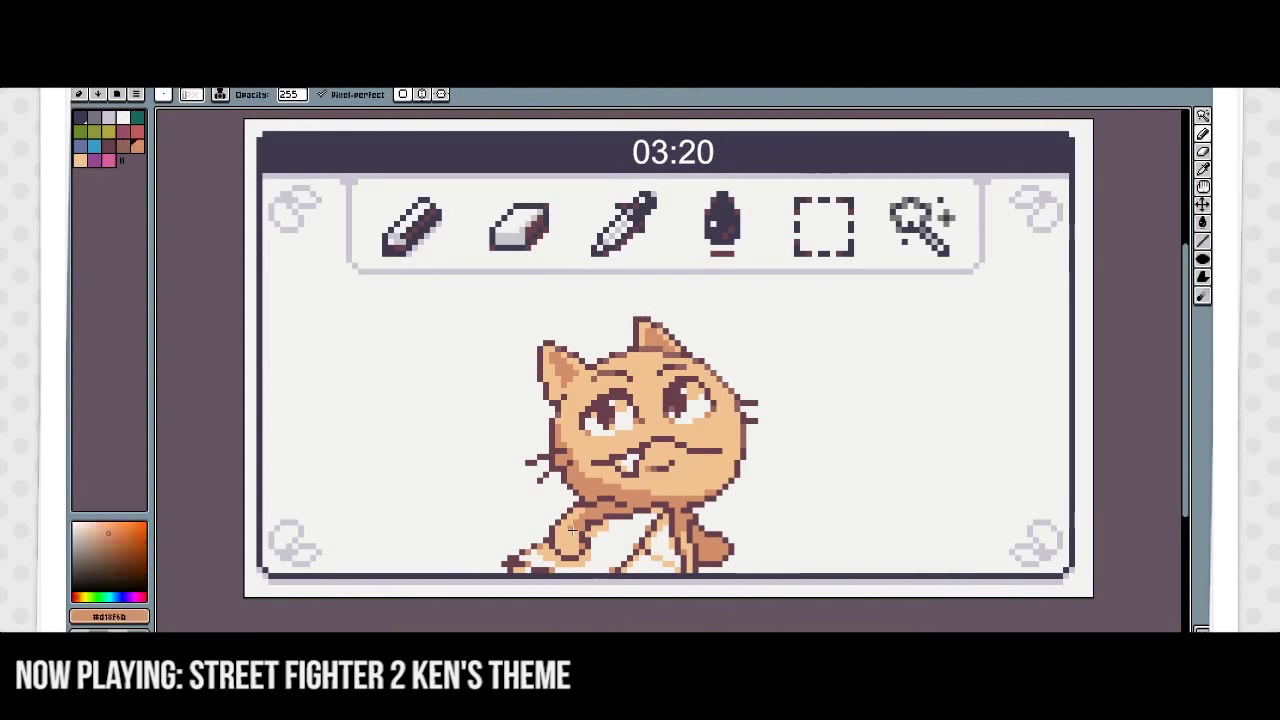
{"action": "left_click", "coordinate": [590, 530], "text": "alt"}
{"action": "left_click_drag", "start_coordinate": [708, 540], "coordinate": [722, 552]}
Step: Write "CAT" in thick dark brown letters beside the cat's ear, reduce the brush size and add a small stroke beside the head
{"action": "key", "text": "plus"}
{"action": "left_click_drag", "start_coordinate": [752, 306], "coordinate": [760, 354]}
{"action": "left_click_drag", "start_coordinate": [784, 350], "coordinate": [836, 350]}
{"action": "left_click_drag", "start_coordinate": [856, 306], "coordinate": [912, 294]}
{"action": "left_click", "coordinate": [897, 311]}
{"action": "key", "text": "bracketleft"}
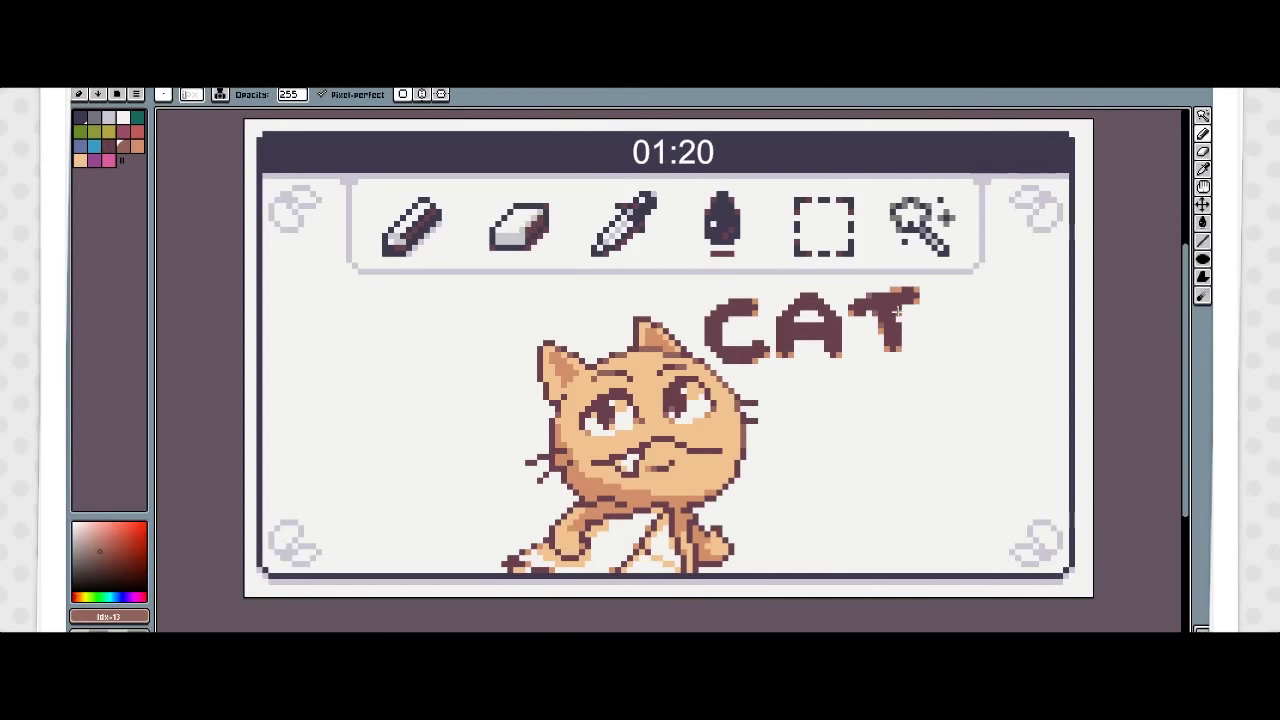
{"action": "left_click_drag", "start_coordinate": [462, 362], "coordinate": [478, 386]}
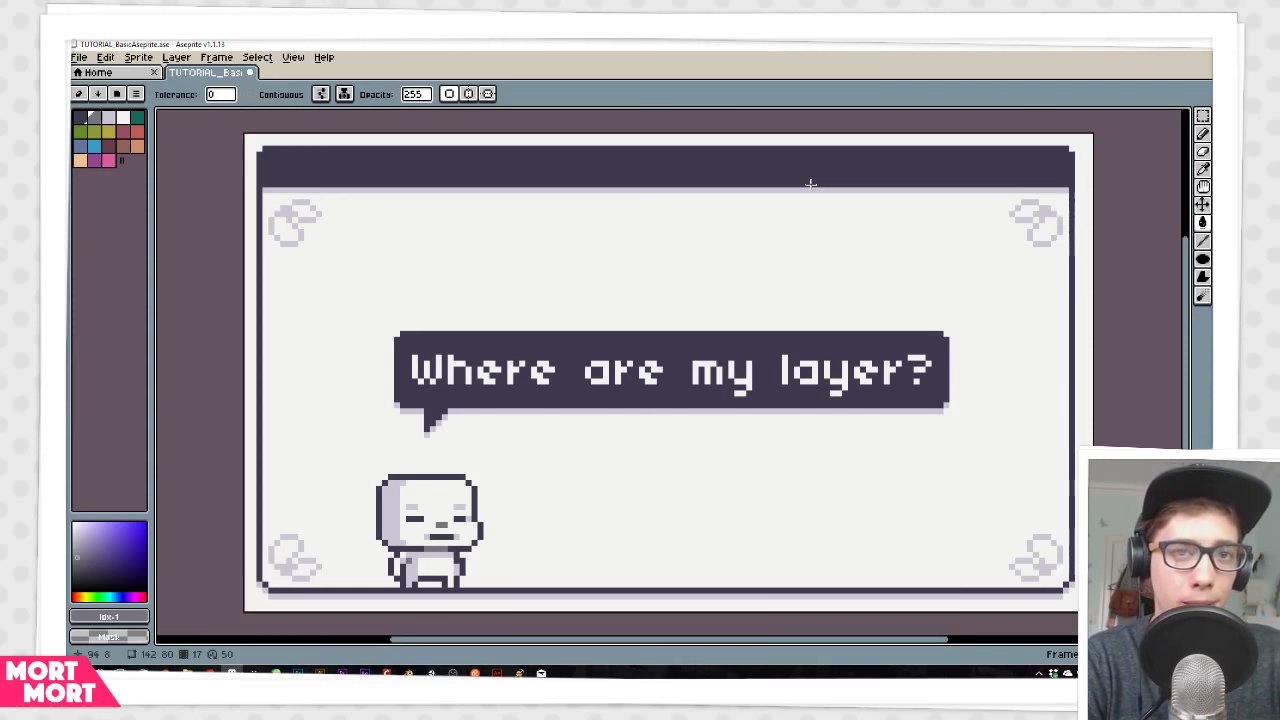
Step: Advance the tutorial slides to frame 19 and show the timeline, toggling its visibility along the way
{"action": "key", "text": "Right"}
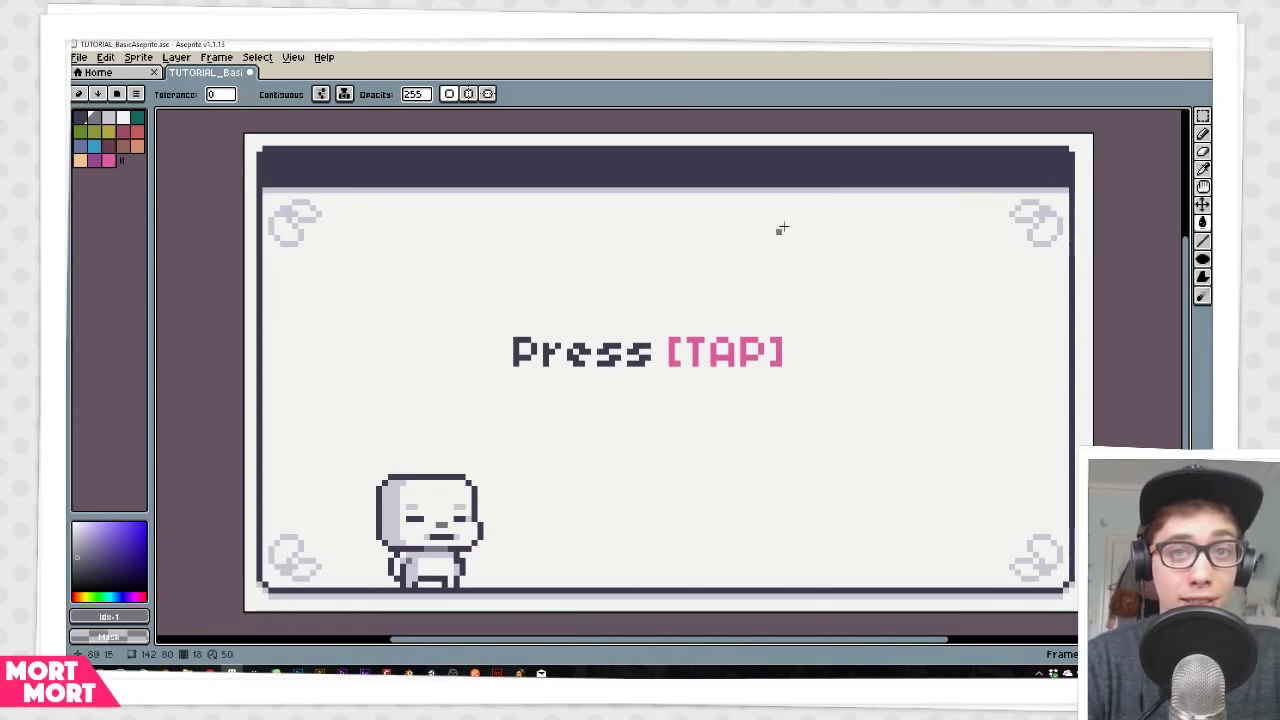
{"action": "key", "text": "Tab"}
{"action": "key", "text": "Right"}
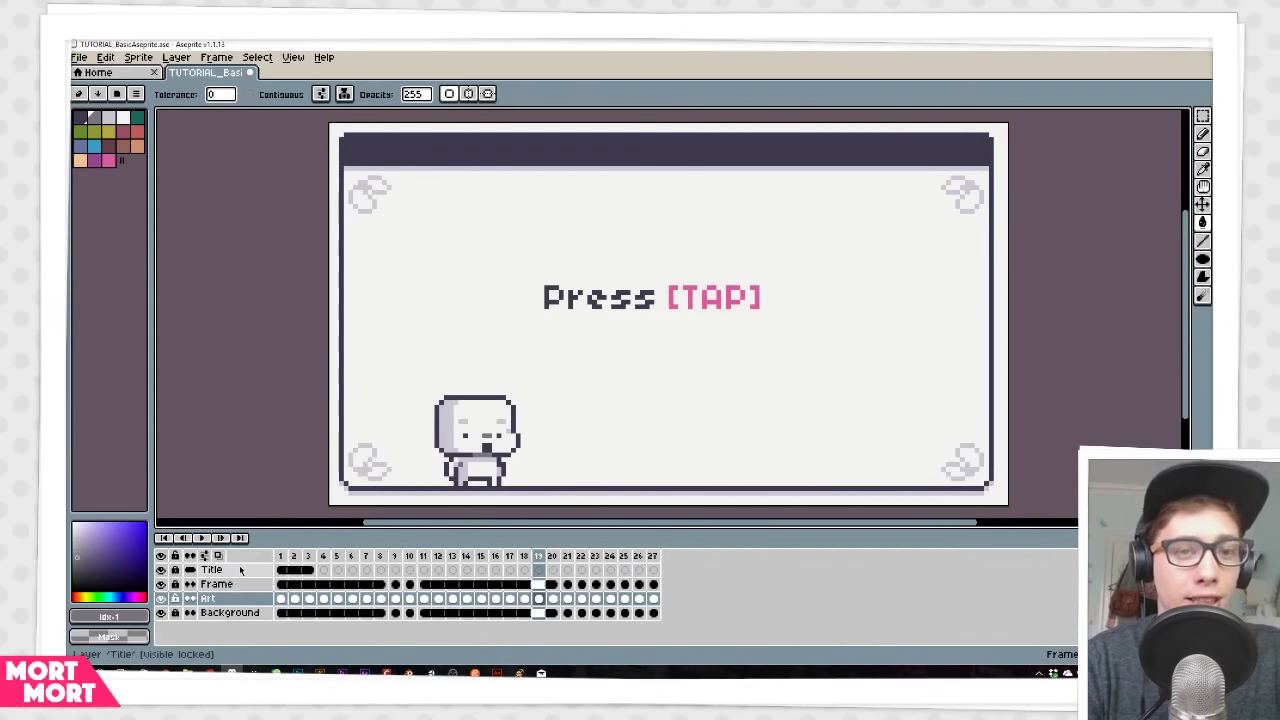
{"action": "key", "text": "Tab"}
{"action": "key", "text": "Tab"}
{"action": "key", "text": "Tab"}
{"action": "key", "text": "Tab"}
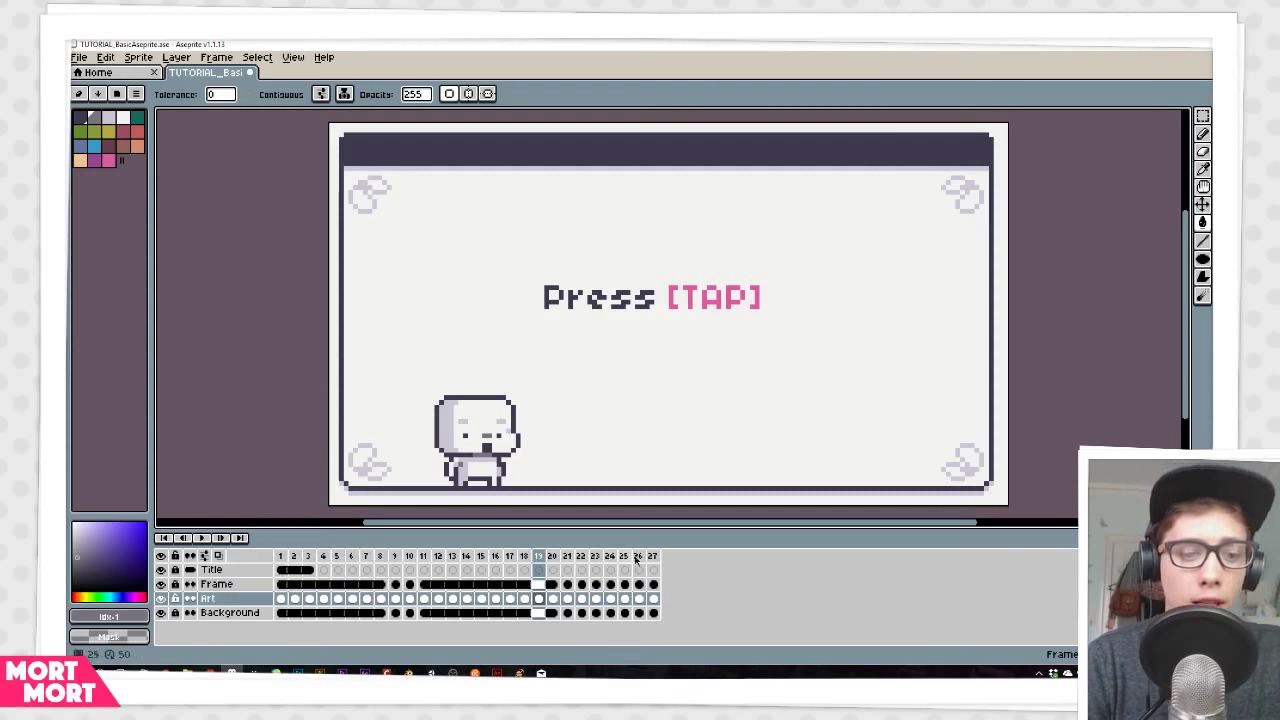
Step: Point out the timeline's structure by selecting through the Title, Frame, Art and Background layers and going along the frames to 19
{"action": "left_click", "coordinate": [237, 584]}
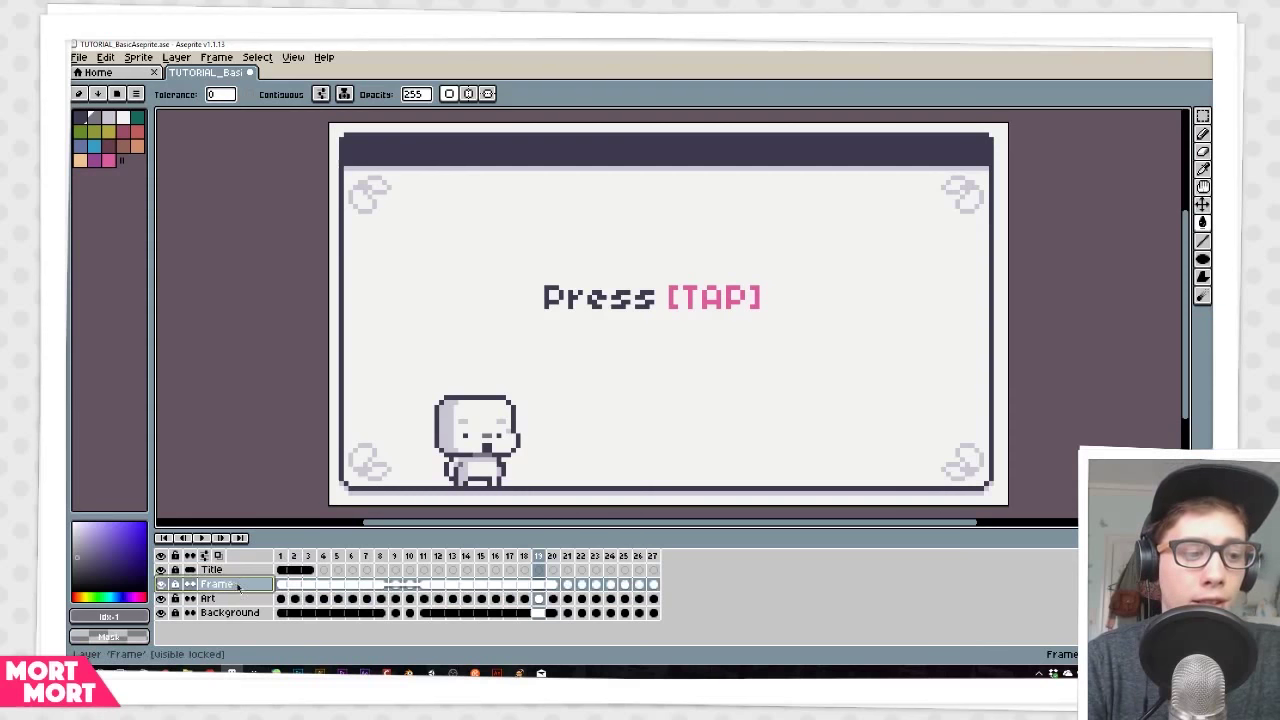
{"action": "left_click_drag", "start_coordinate": [248, 570], "coordinate": [249, 613]}
{"action": "left_click_drag", "start_coordinate": [281, 556], "coordinate": [525, 556]}
{"action": "left_click", "coordinate": [538, 555]}
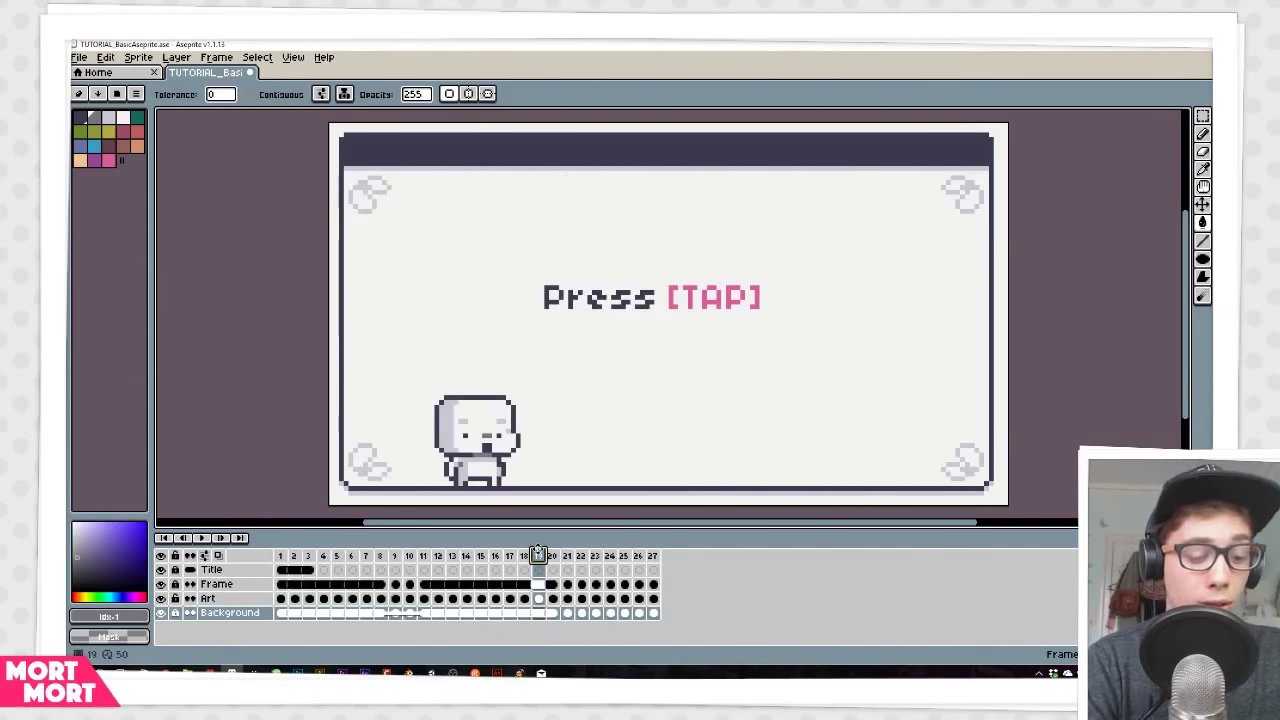
Step: Create a new 128 x 128 px sprite in RGB colour mode with a transparent background
{"action": "key", "text": "ctrl+n"}
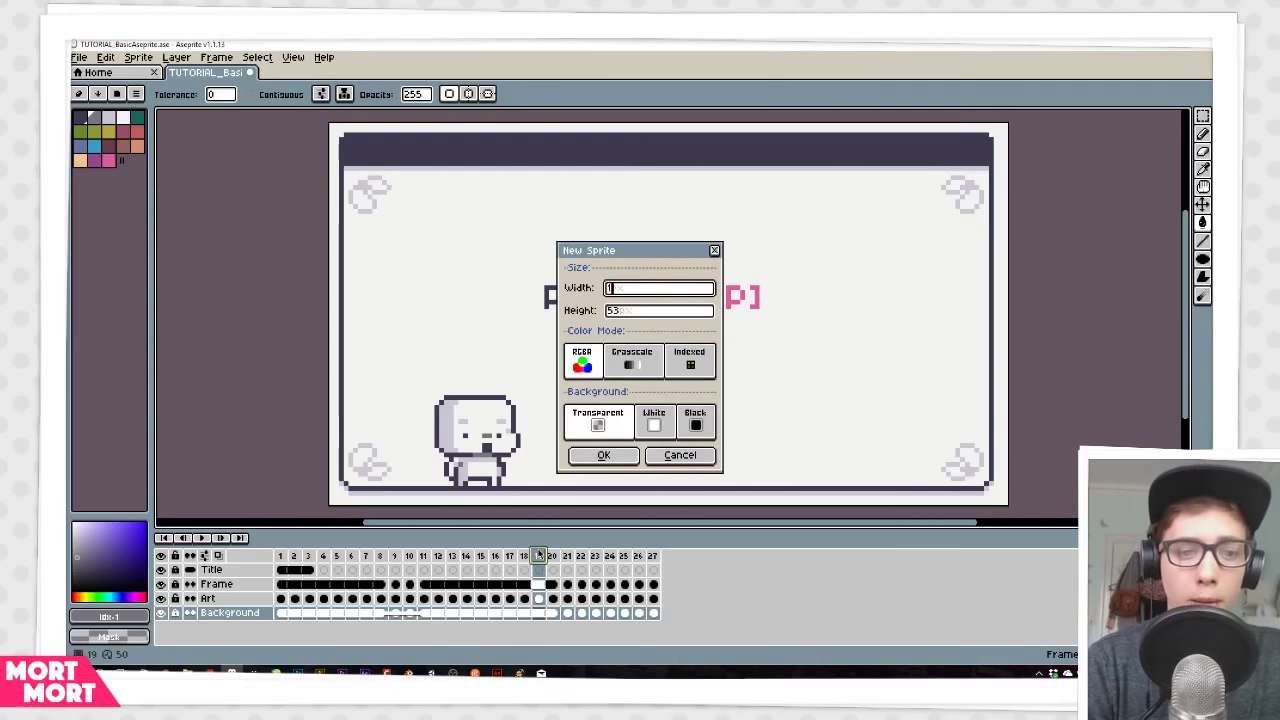
{"action": "key", "text": "Tab"}
{"action": "type", "text": "128"}
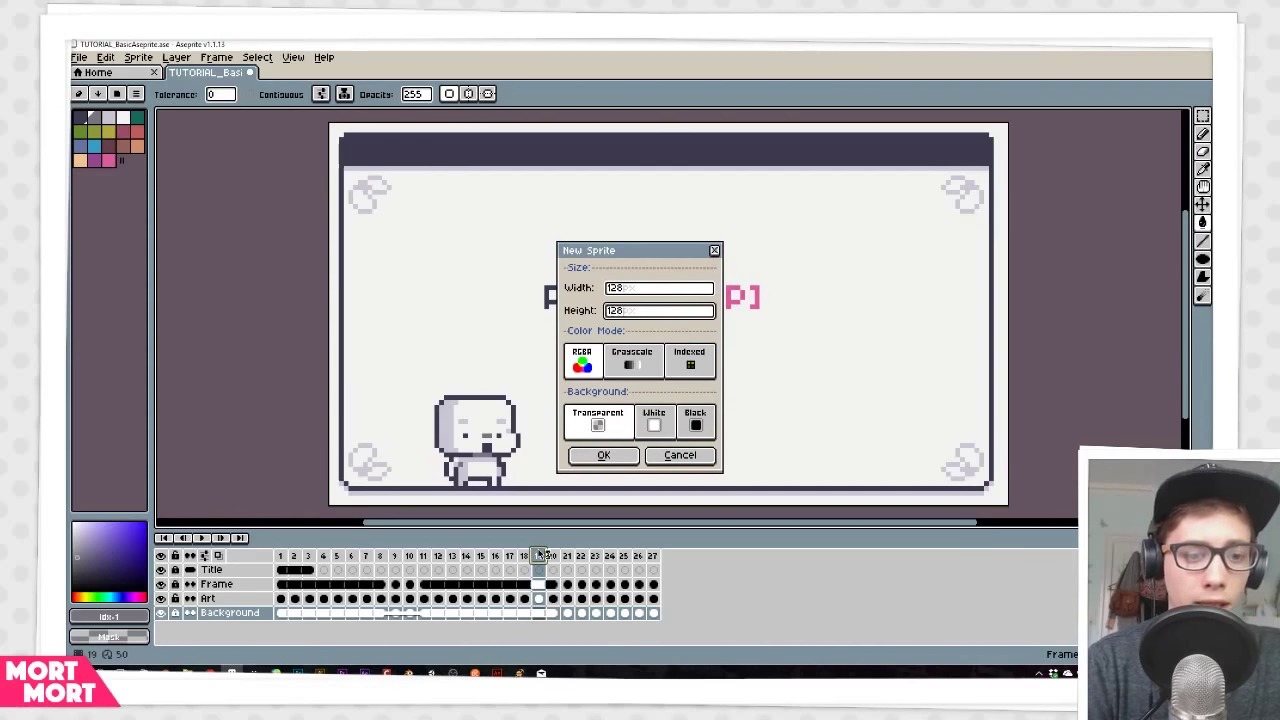
{"action": "key", "text": "Return"}
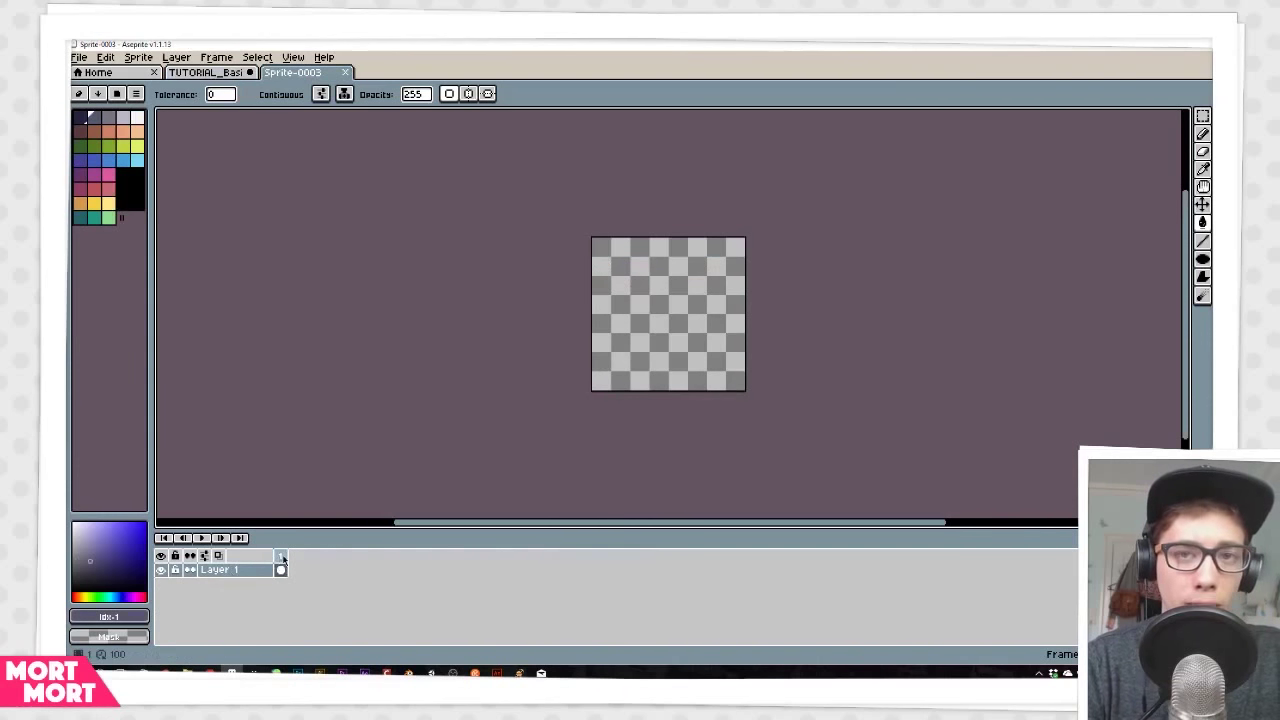
Step: Add three new layers above Layer 1 and select through the stack, finishing on Layer 1
{"action": "key", "text": "shift+n"}
{"action": "key", "text": "shift+n"}
{"action": "key", "text": "shift+n"}
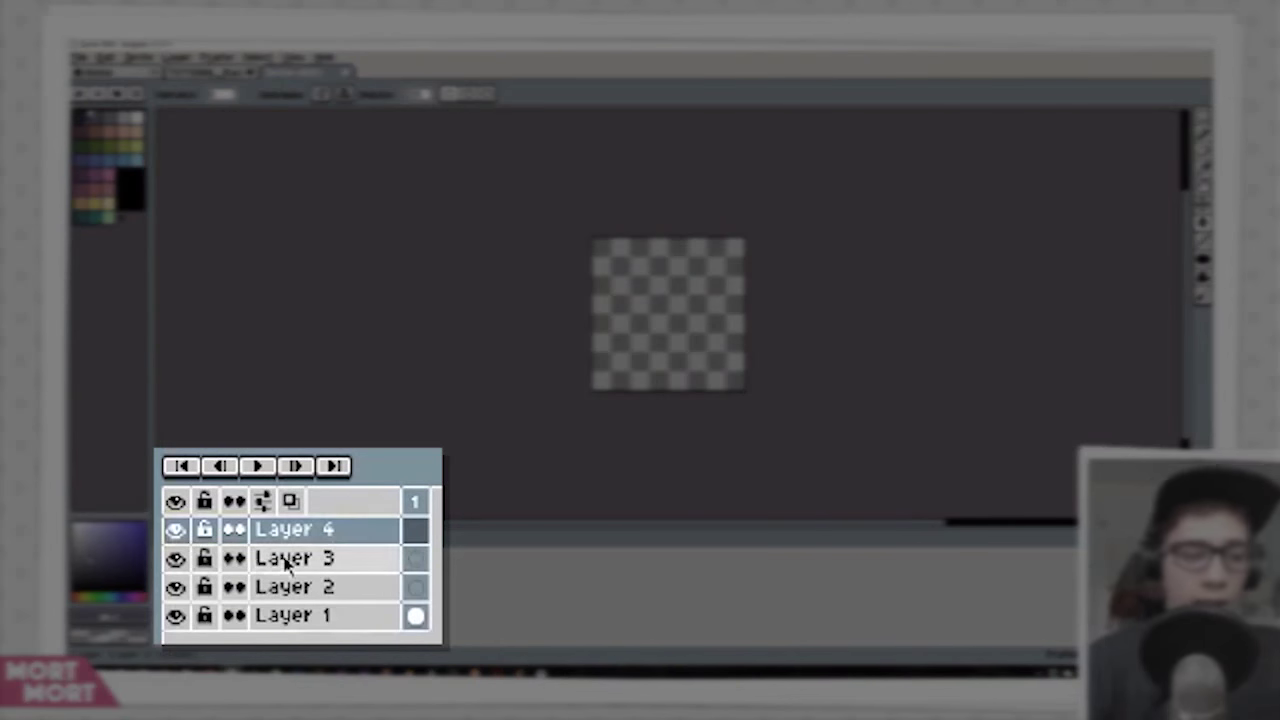
{"action": "left_click", "coordinate": [300, 615]}
{"action": "left_click", "coordinate": [320, 587]}
{"action": "left_click", "coordinate": [337, 529]}
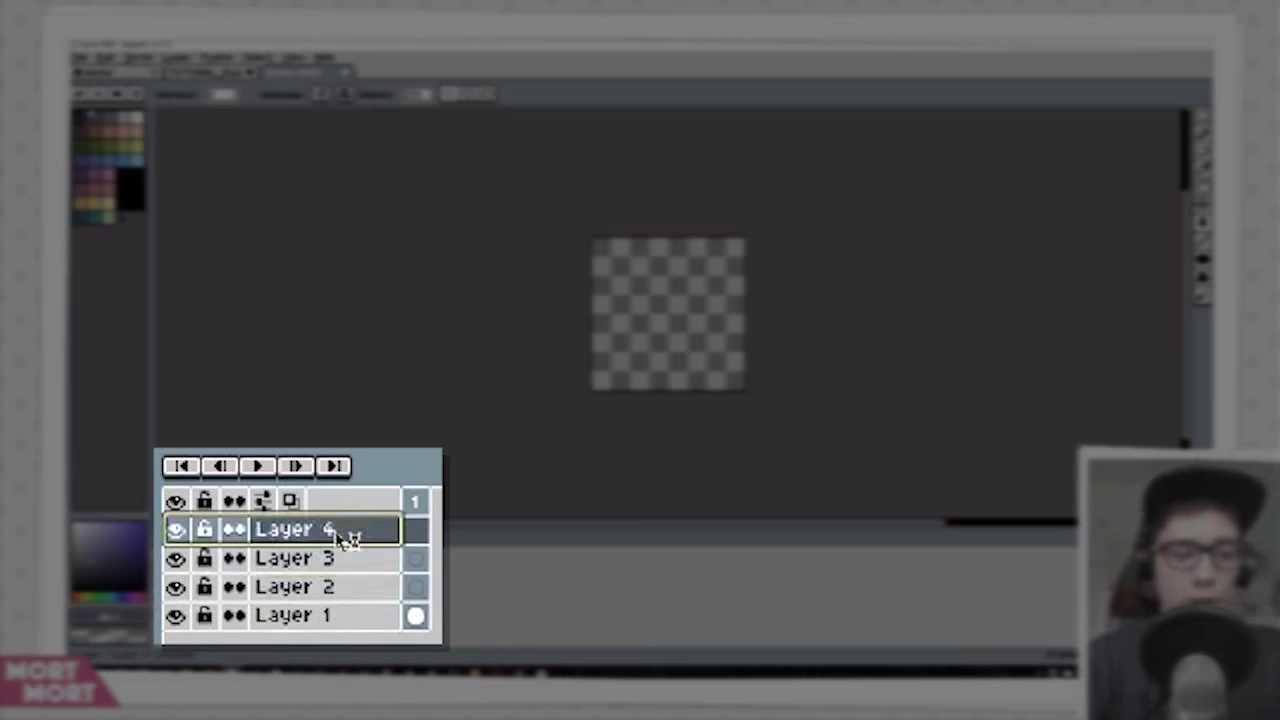
{"action": "left_click", "coordinate": [338, 617]}
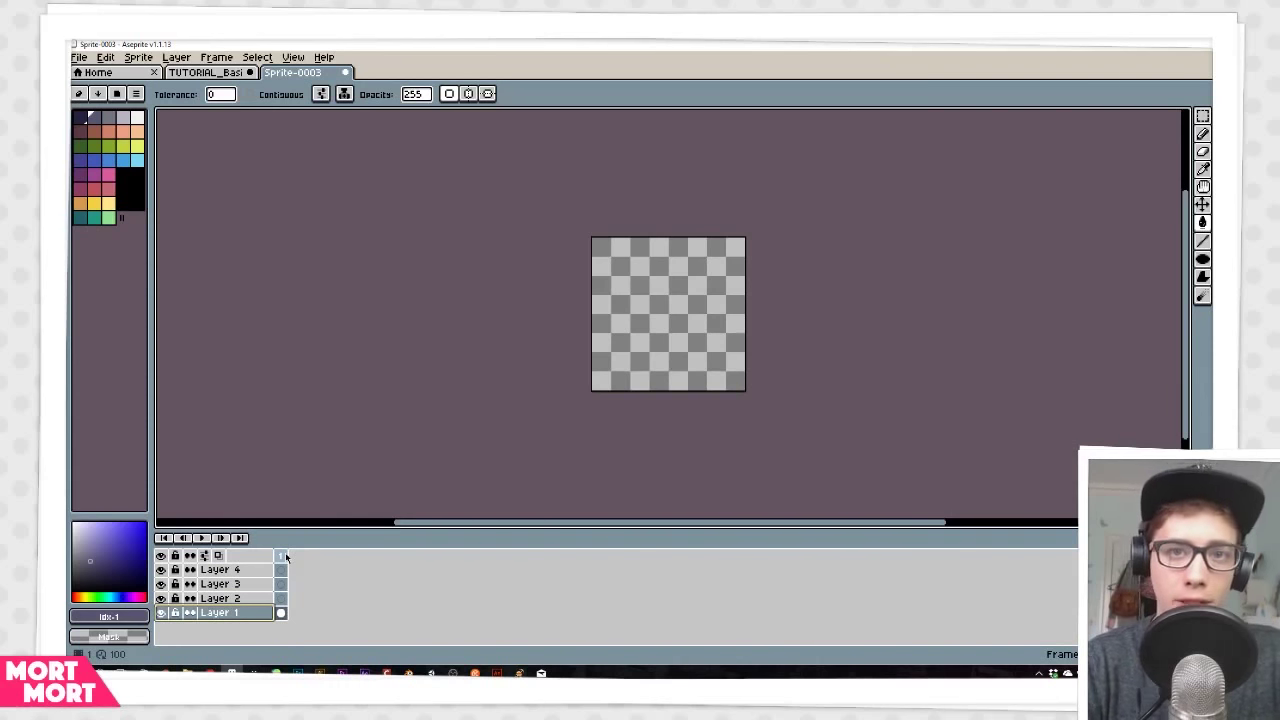
Step: Close the new sprite without saving and activate the Art layer on frame 20 of the tutorial file
{"action": "key", "text": "ctrl+w"}
{"action": "left_click", "coordinate": [638, 385]}
{"action": "left_click", "coordinate": [548, 556]}
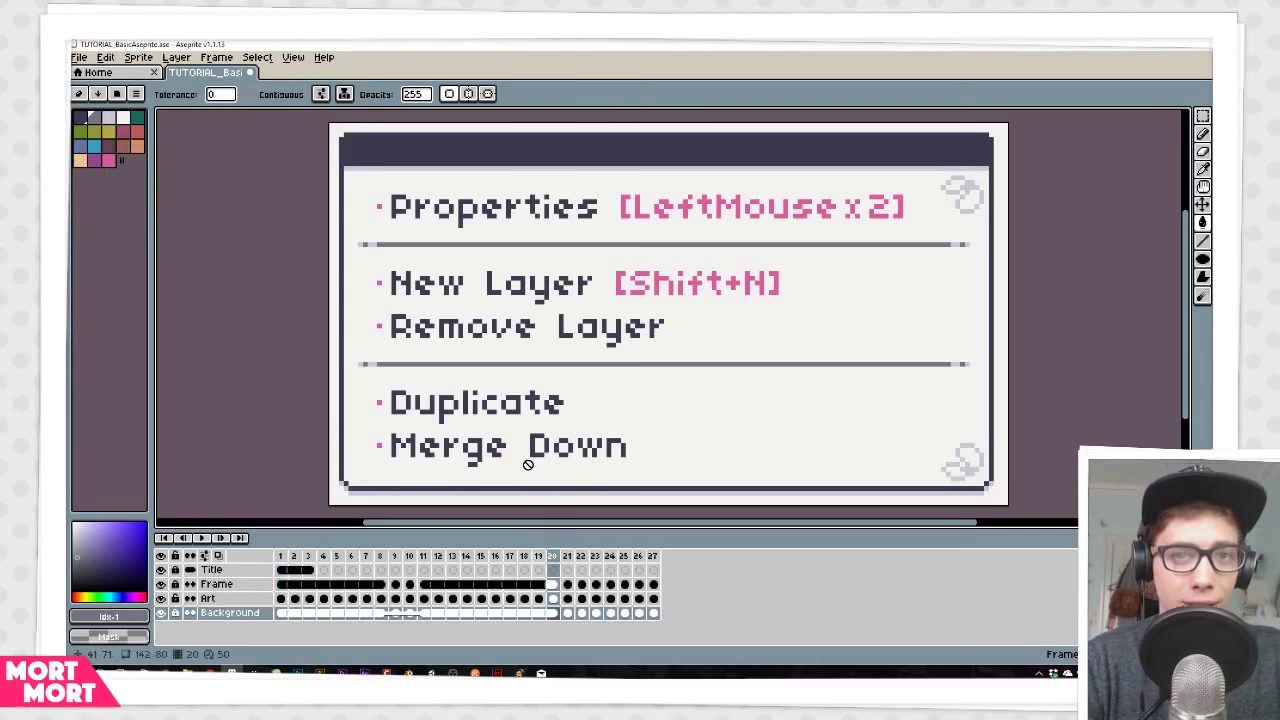
{"action": "key", "text": "Up"}
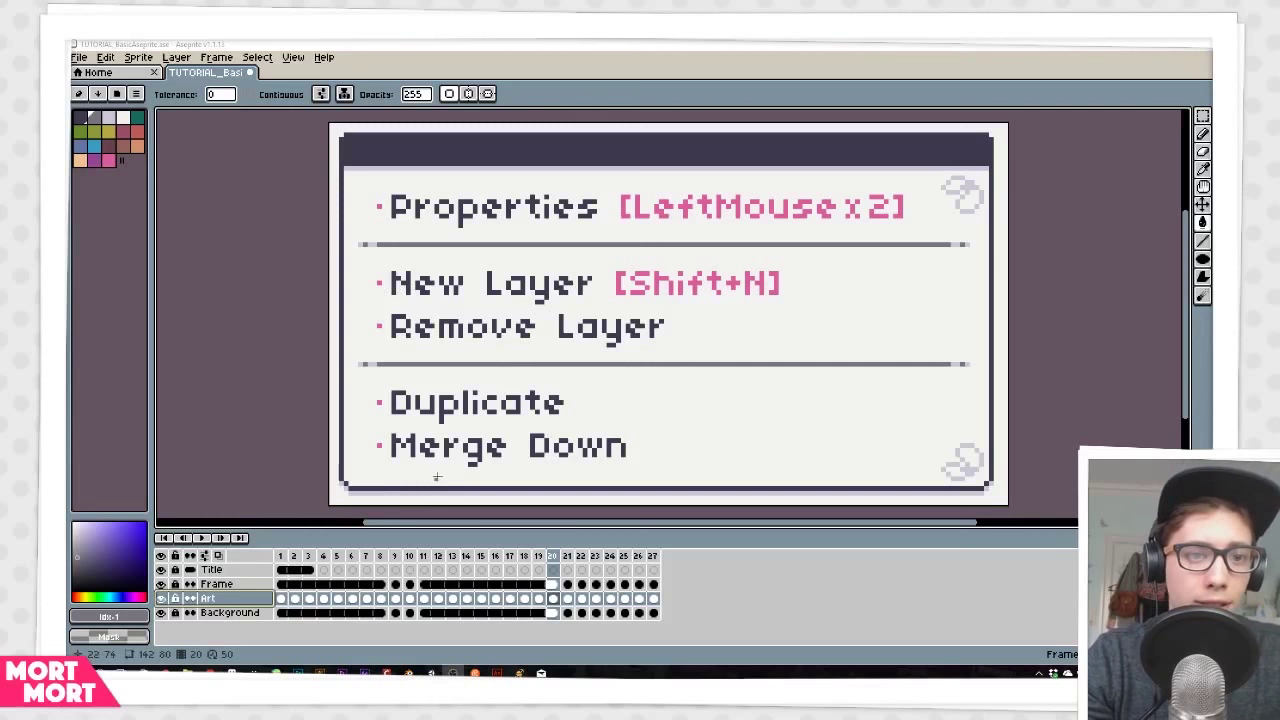
Step: Examine the Art layer's name, blend modes and opacity in its properties, keeping Normal mode and 255 opacity
{"action": "double_click", "coordinate": [221, 598]}
{"action": "left_click_drag", "start_coordinate": [599, 311], "coordinate": [644, 288]}
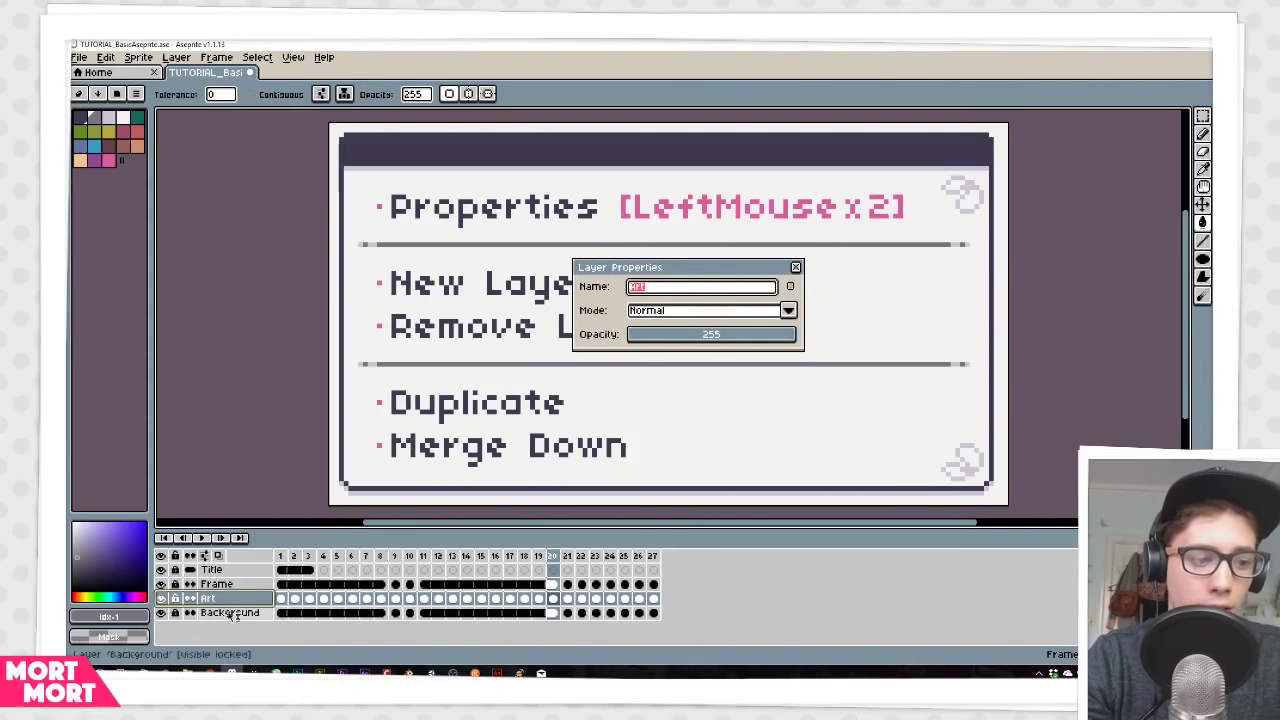
{"action": "key", "text": "Tab"}
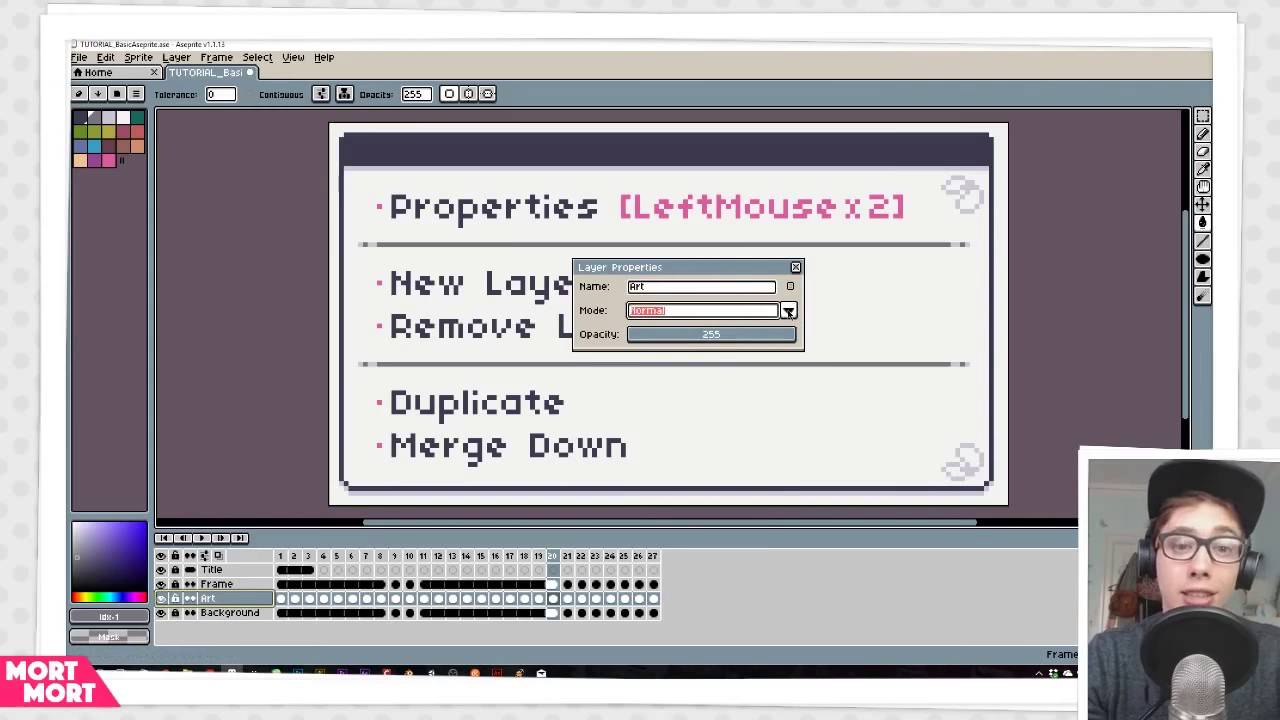
{"action": "left_click", "coordinate": [788, 311]}
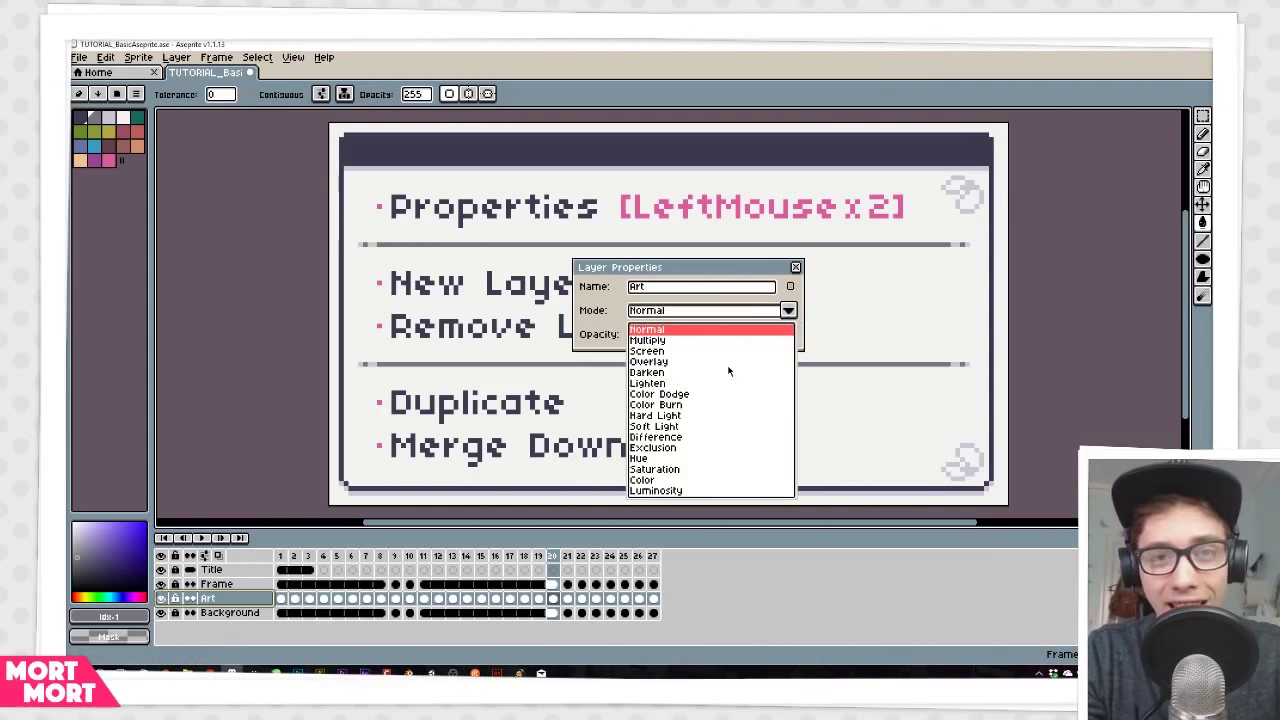
{"action": "left_click", "coordinate": [679, 331]}
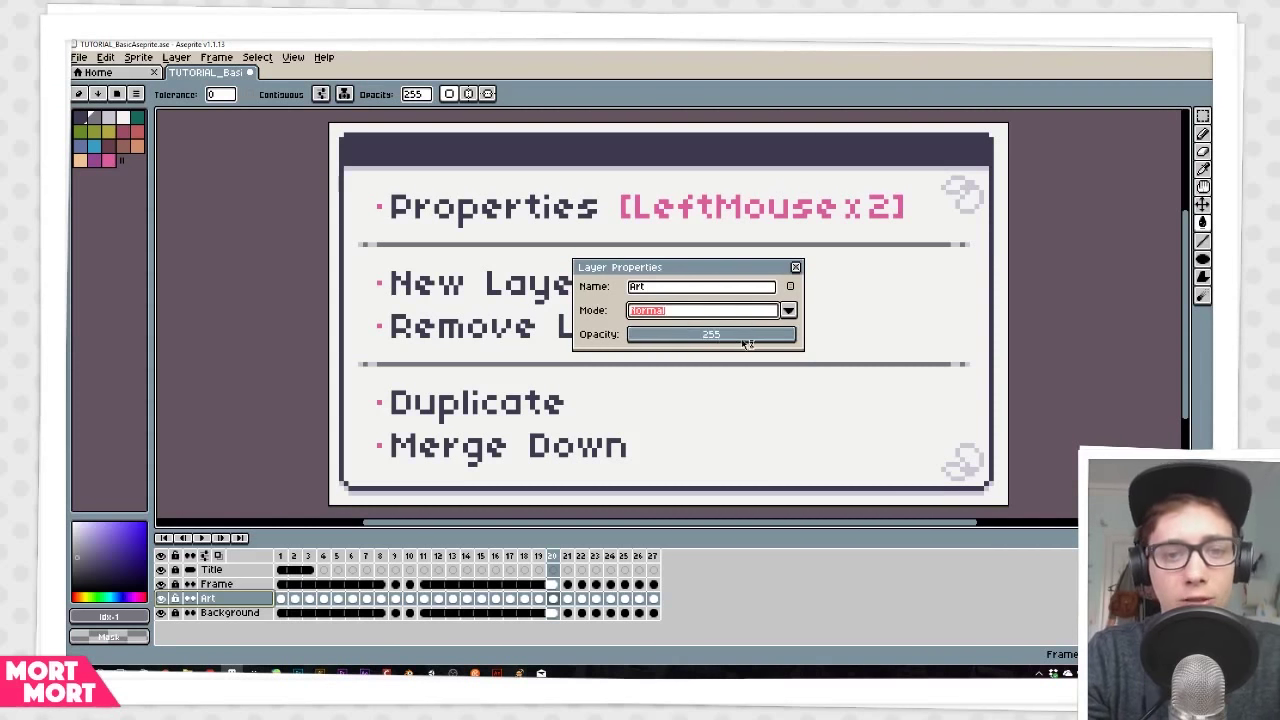
{"action": "left_click_drag", "start_coordinate": [752, 345], "coordinate": [796, 338]}
{"action": "key", "text": "Escape"}
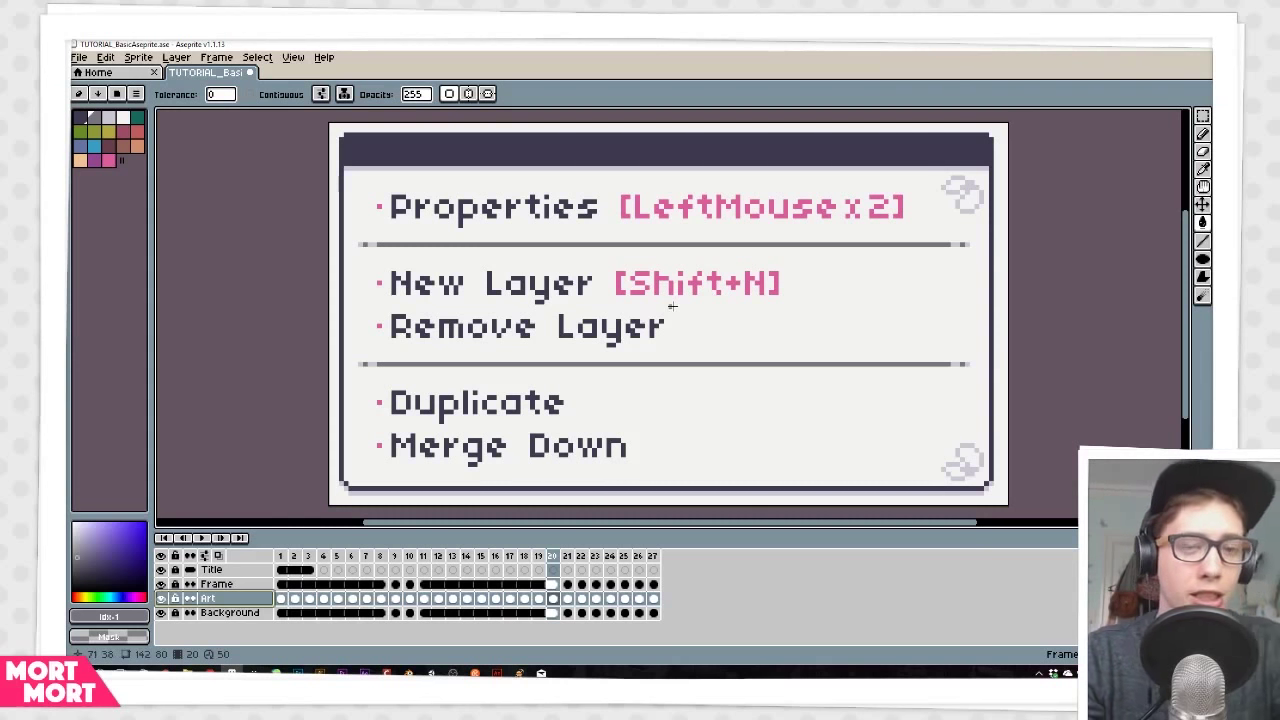
Step: Add a new layer above the Art layer and name it "Test Layer"
{"action": "key", "text": "shift+n"}
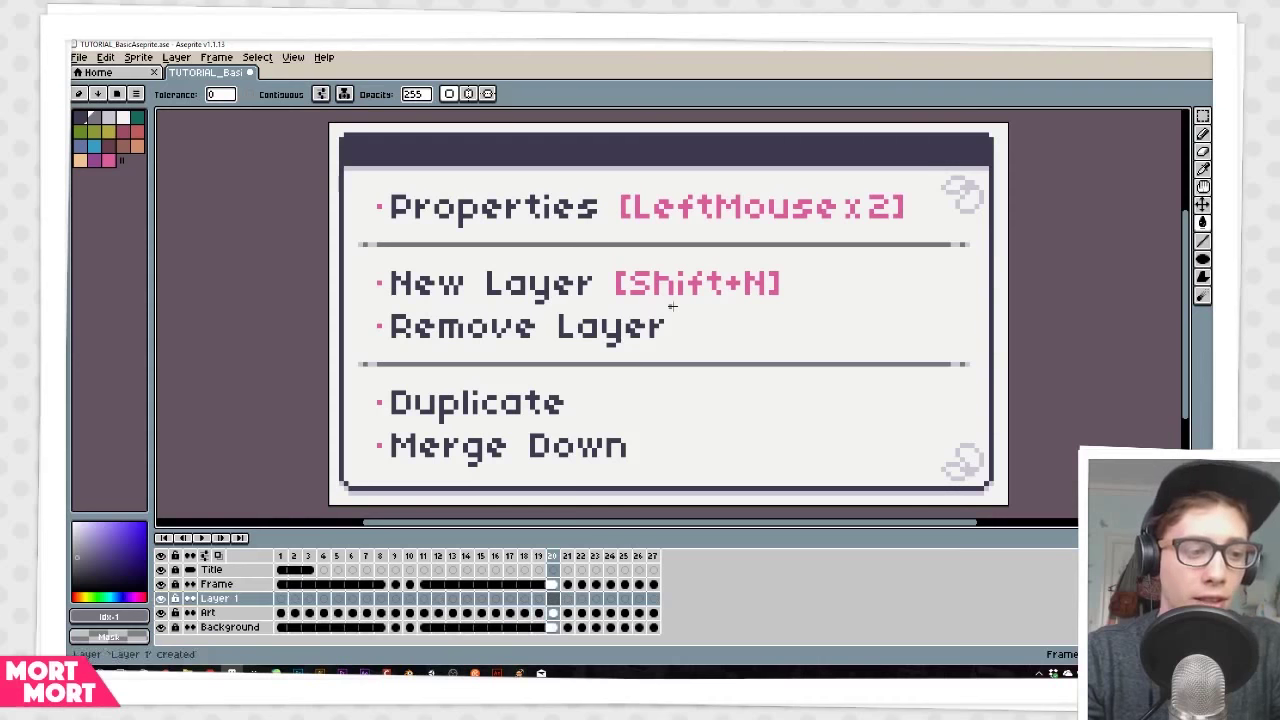
{"action": "double_click", "coordinate": [215, 598]}
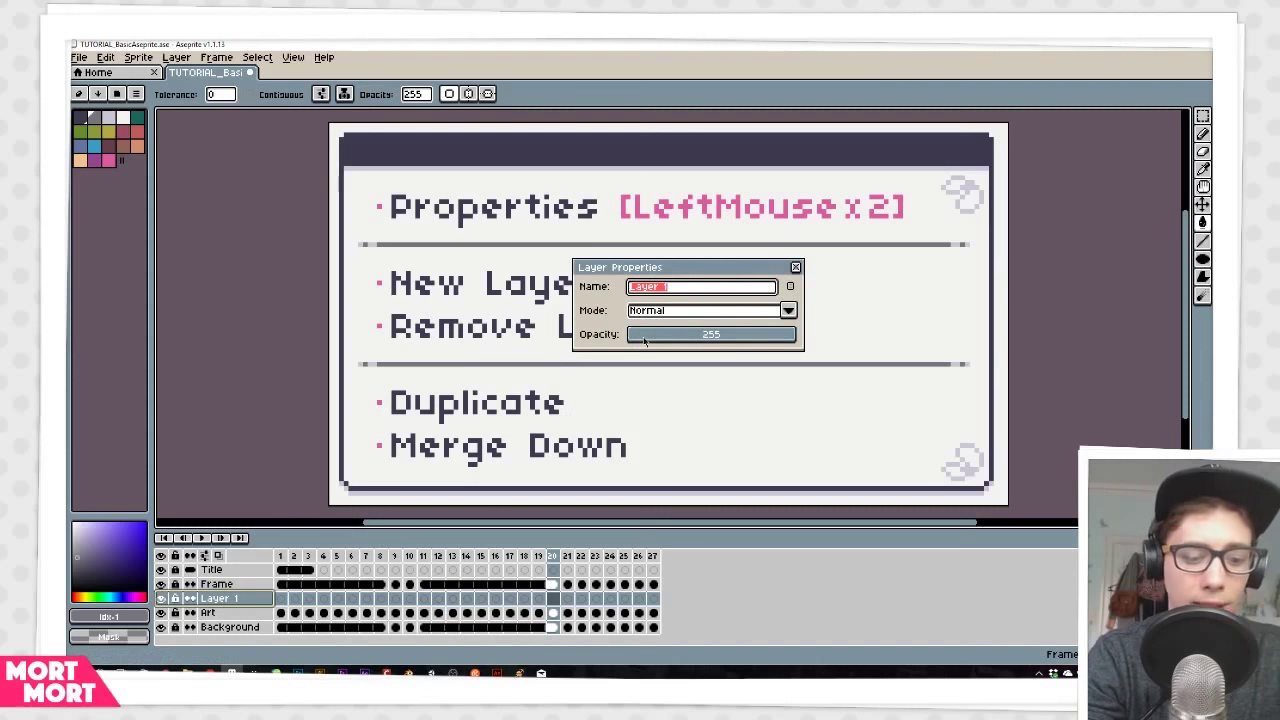
{"action": "type", "text": "Test Layer"}
{"action": "key", "text": "Return"}
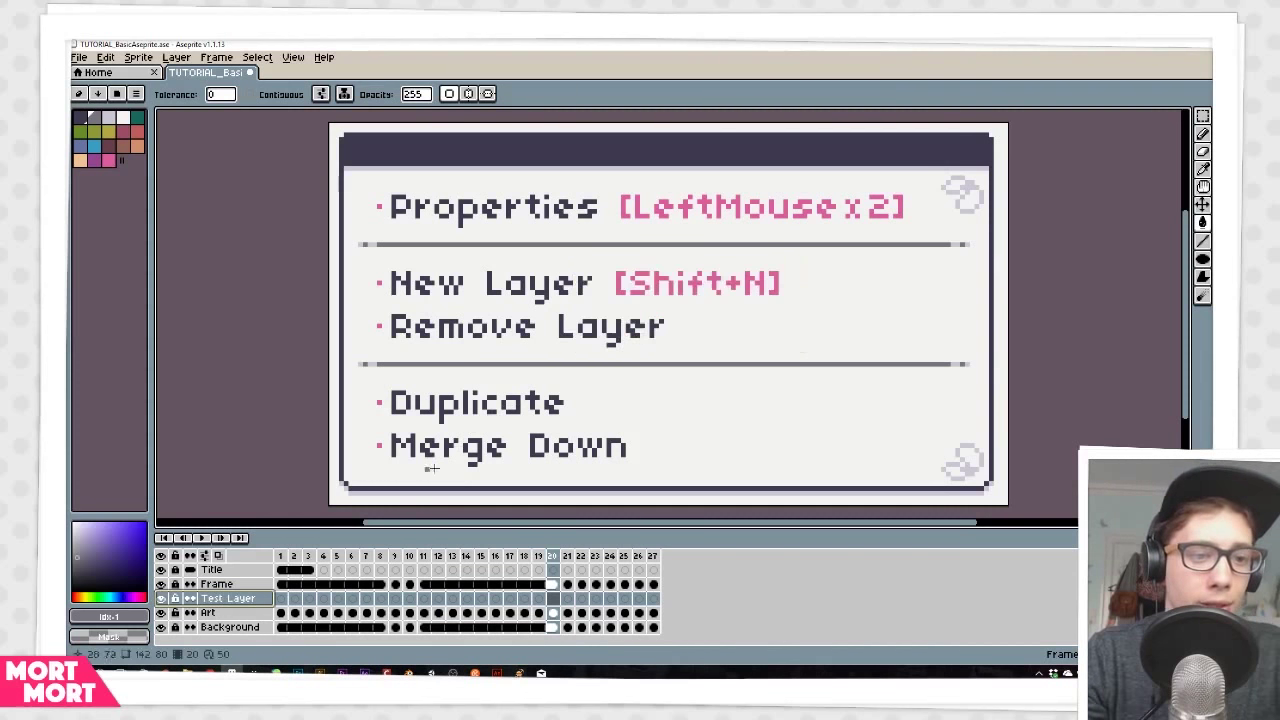
Step: Remove the Test Layer and duplicate the Art layer
{"action": "right_click", "coordinate": [227, 603]}
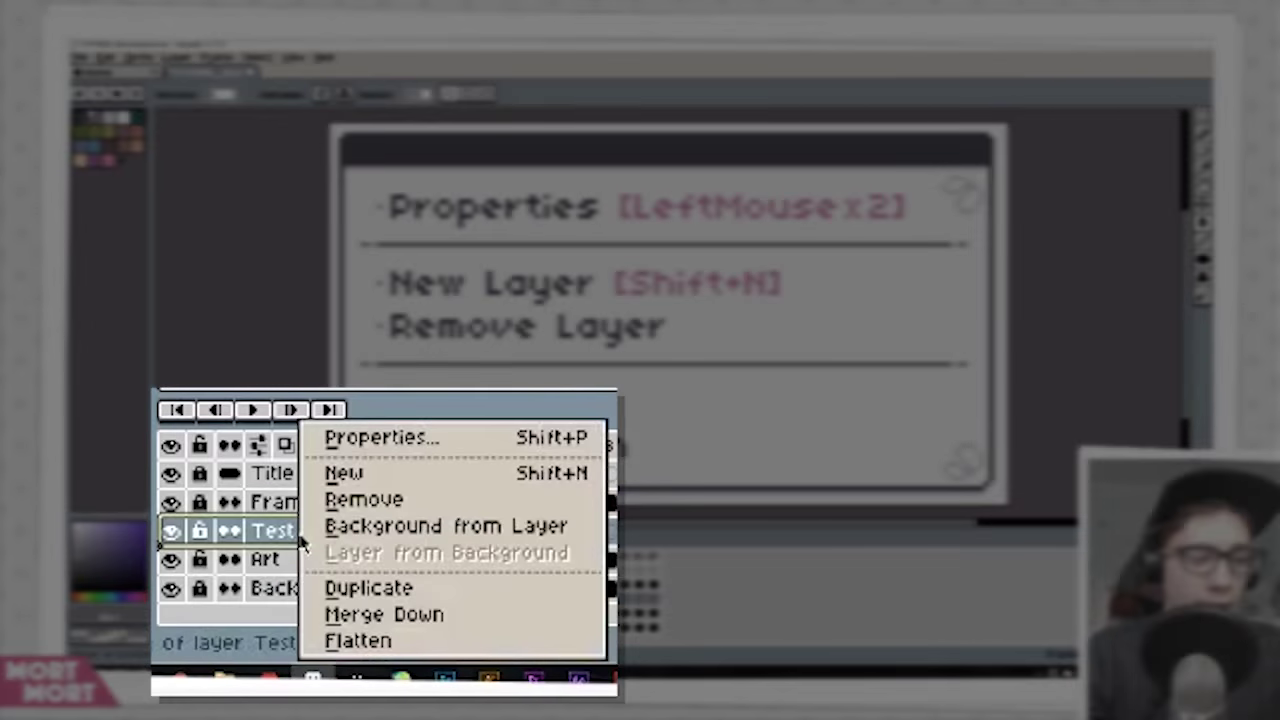
{"action": "left_click", "coordinate": [370, 500]}
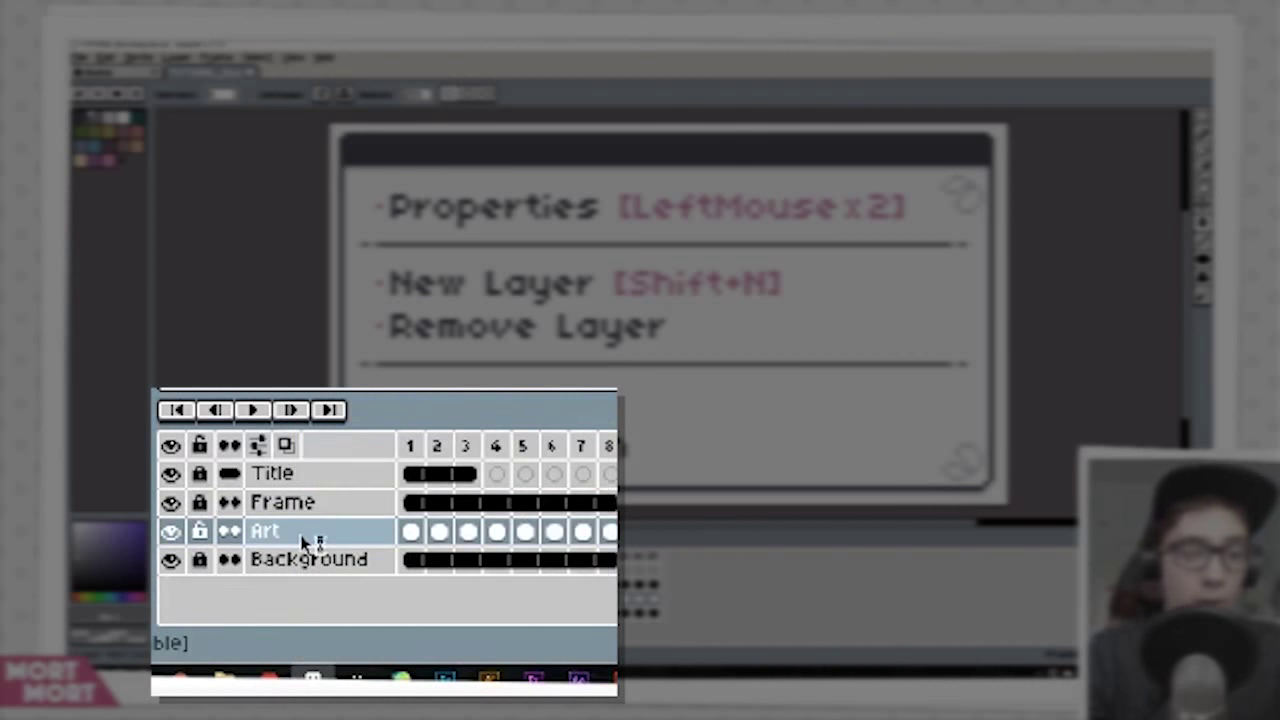
{"action": "right_click", "coordinate": [298, 533]}
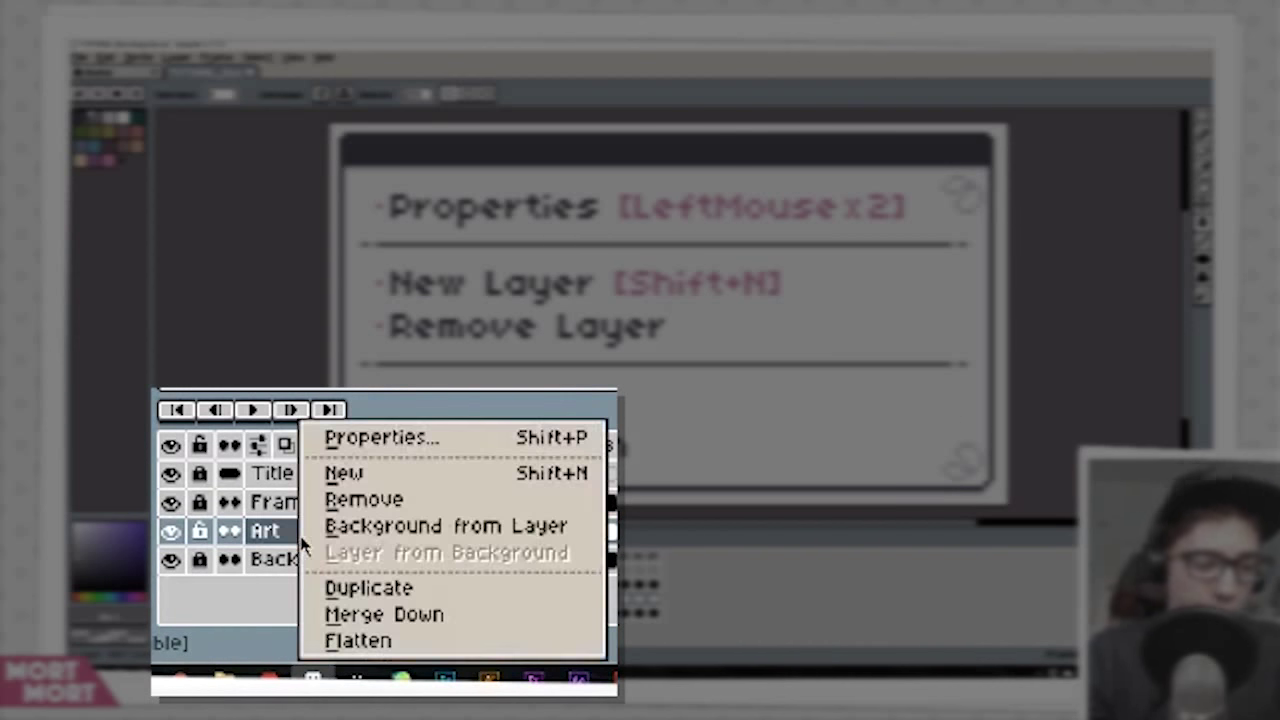
{"action": "left_click", "coordinate": [386, 590]}
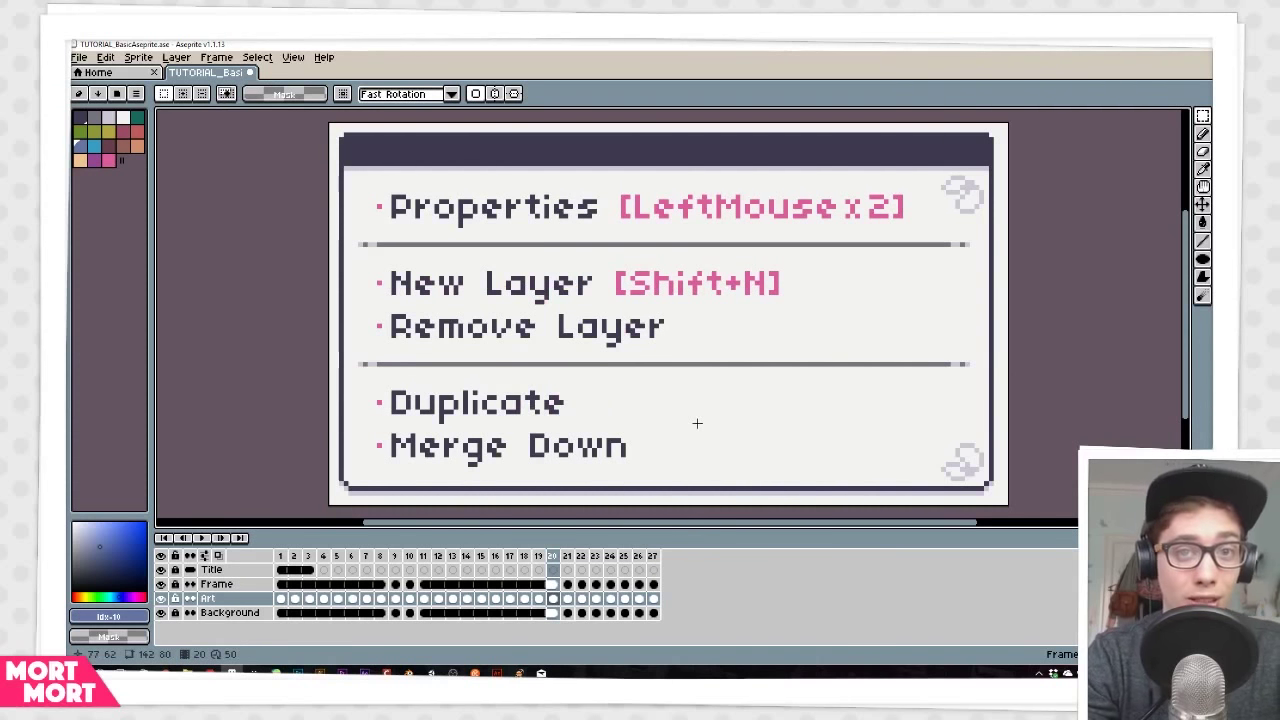
Step: Advance the slides to the Palette Editor page and pick the olive-yellow palette colour
{"action": "key", "text": "Right"}
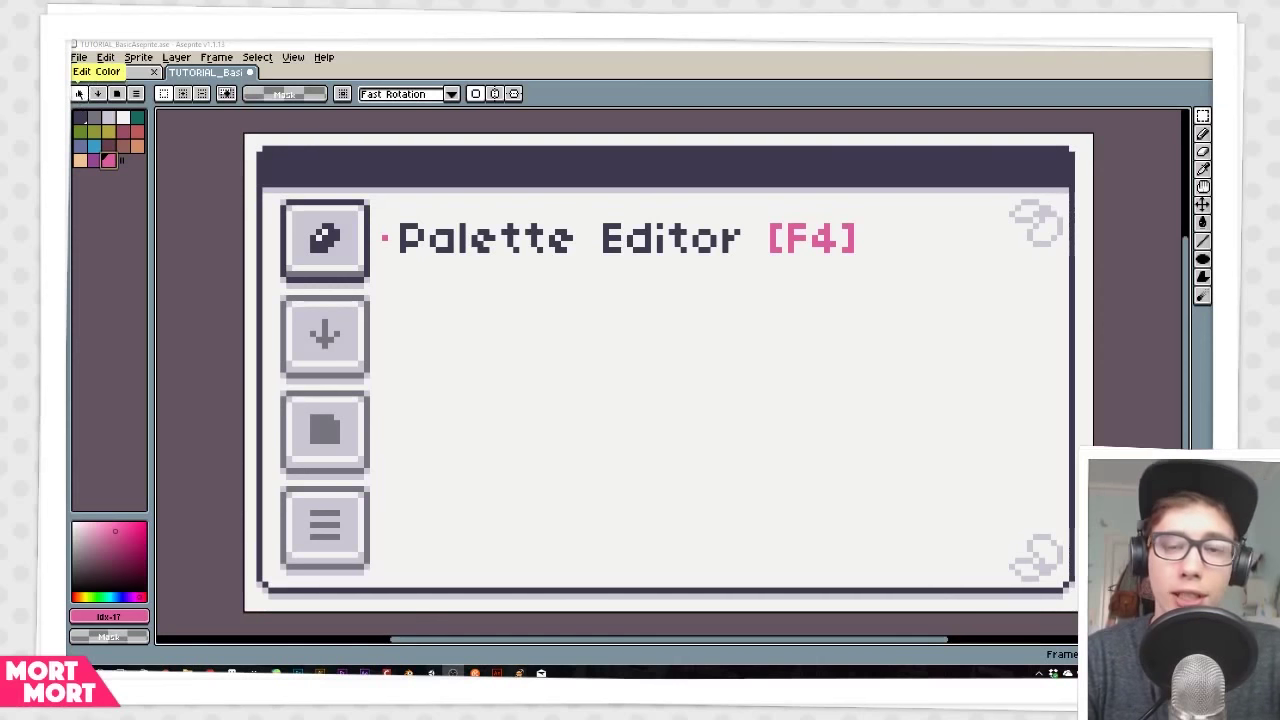
{"action": "left_click", "coordinate": [126, 134]}
{"action": "left_click", "coordinate": [108, 131]}
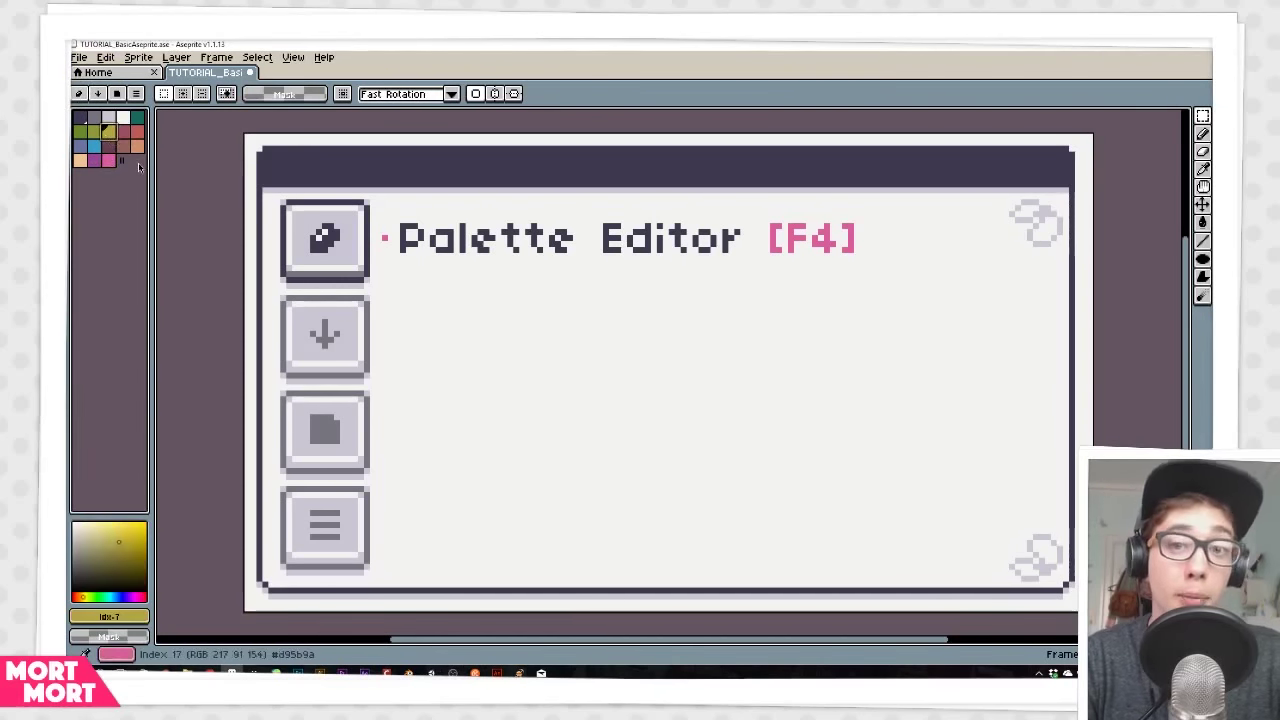
Step: Shift the olive-yellow entry's hue to green #73b342 in the Palette Editor, and try its RGB sliders and relative mode
{"action": "left_click", "coordinate": [79, 94]}
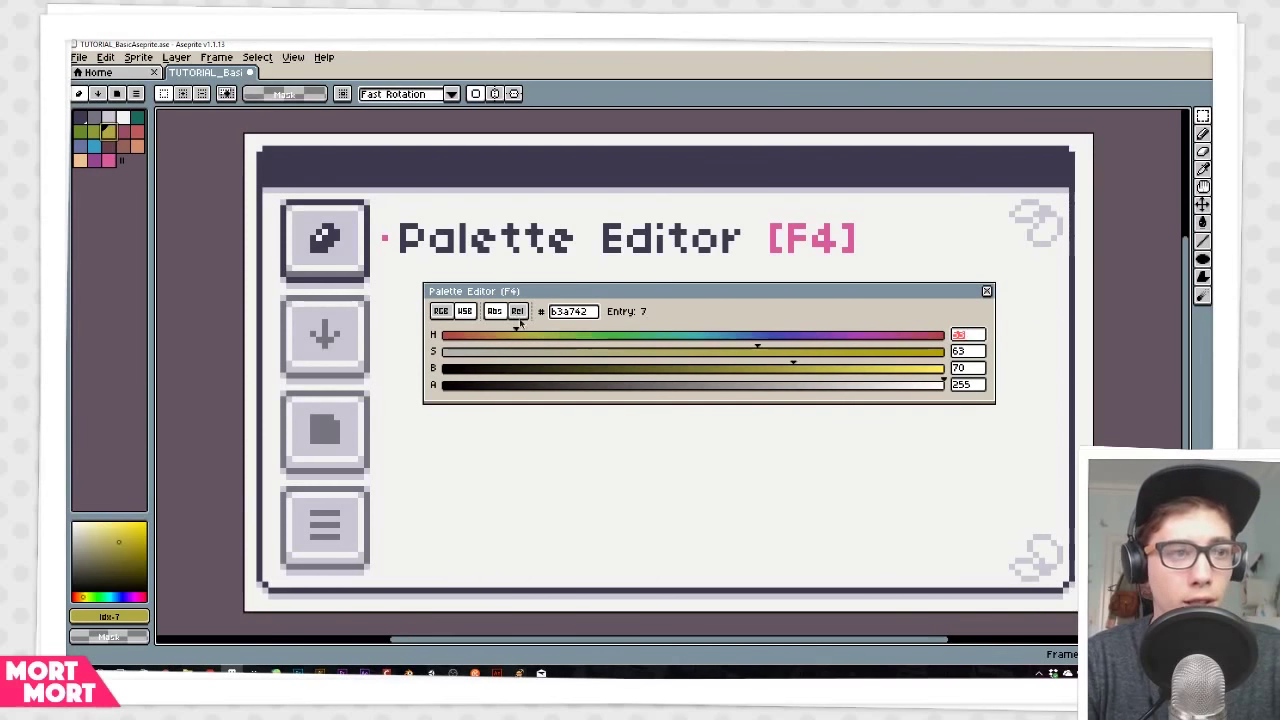
{"action": "mouse_move", "coordinate": [519, 334]}
{"action": "left_mouse_down"}
{"action": "mouse_move", "coordinate": [760, 341]}
{"action": "mouse_move", "coordinate": [480, 347]}
{"action": "mouse_move", "coordinate": [573, 341]}
{"action": "left_mouse_up"}
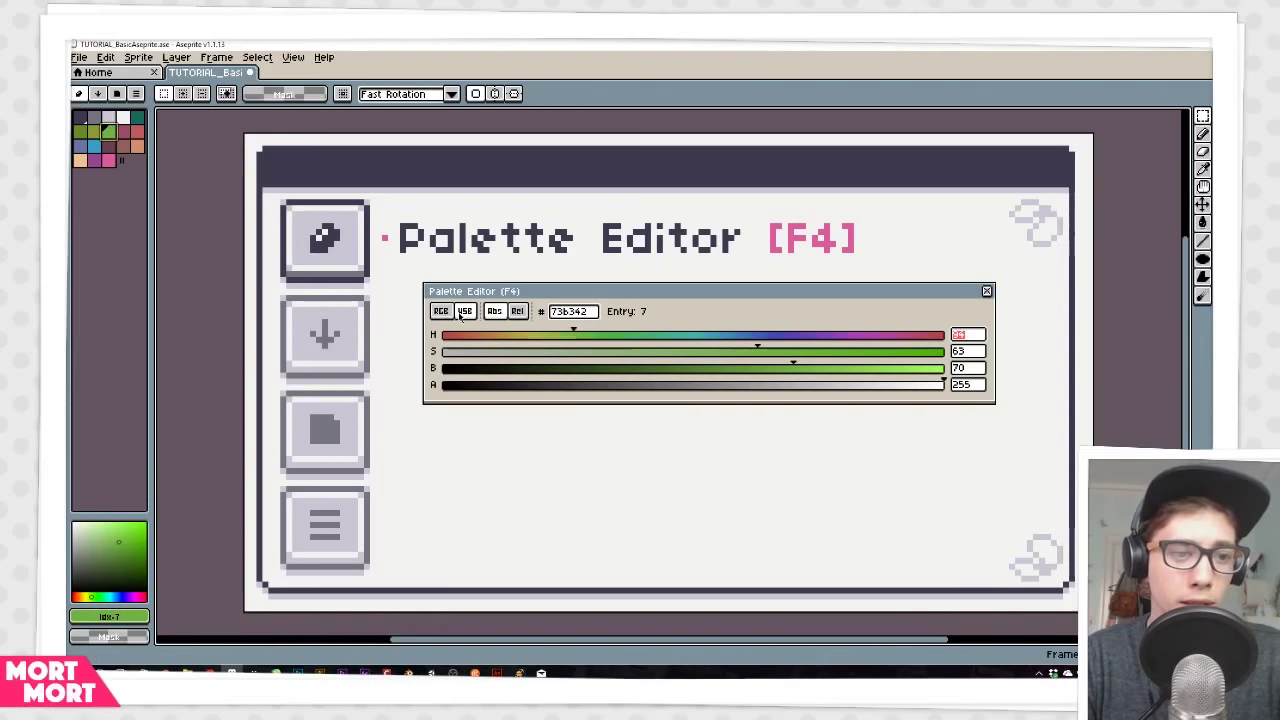
{"action": "left_click", "coordinate": [445, 313]}
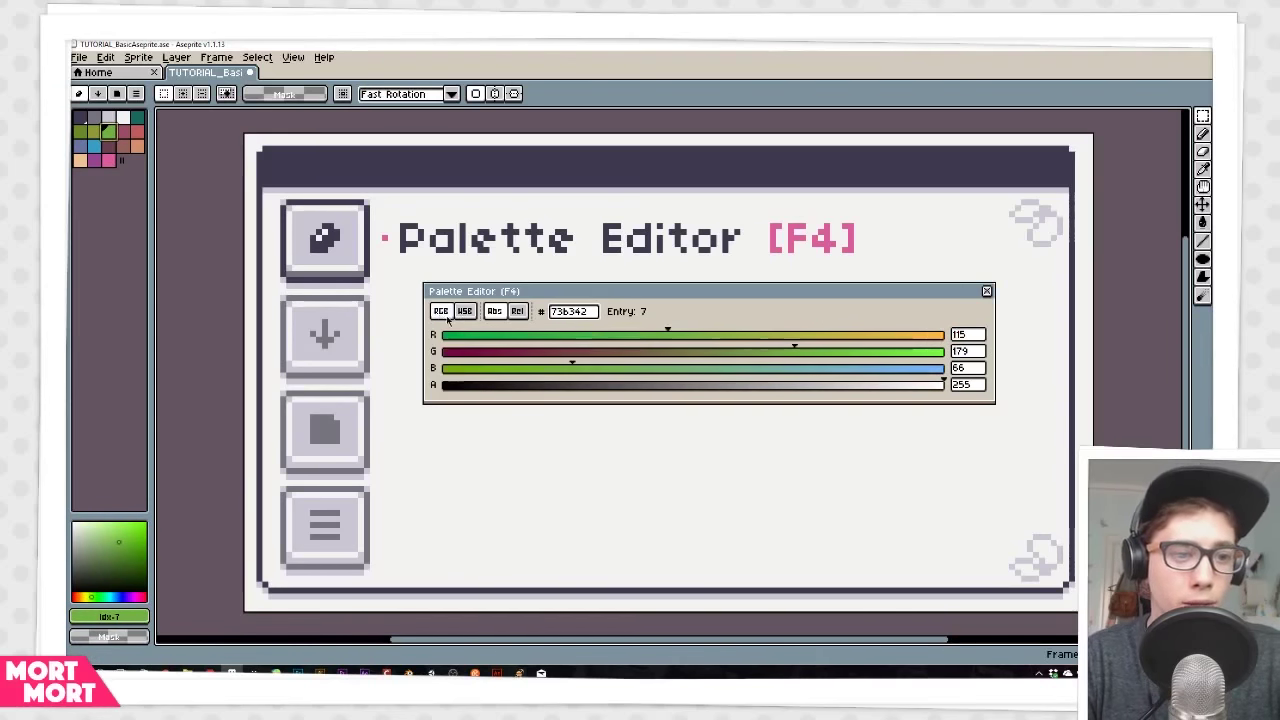
{"action": "left_click", "coordinate": [517, 311]}
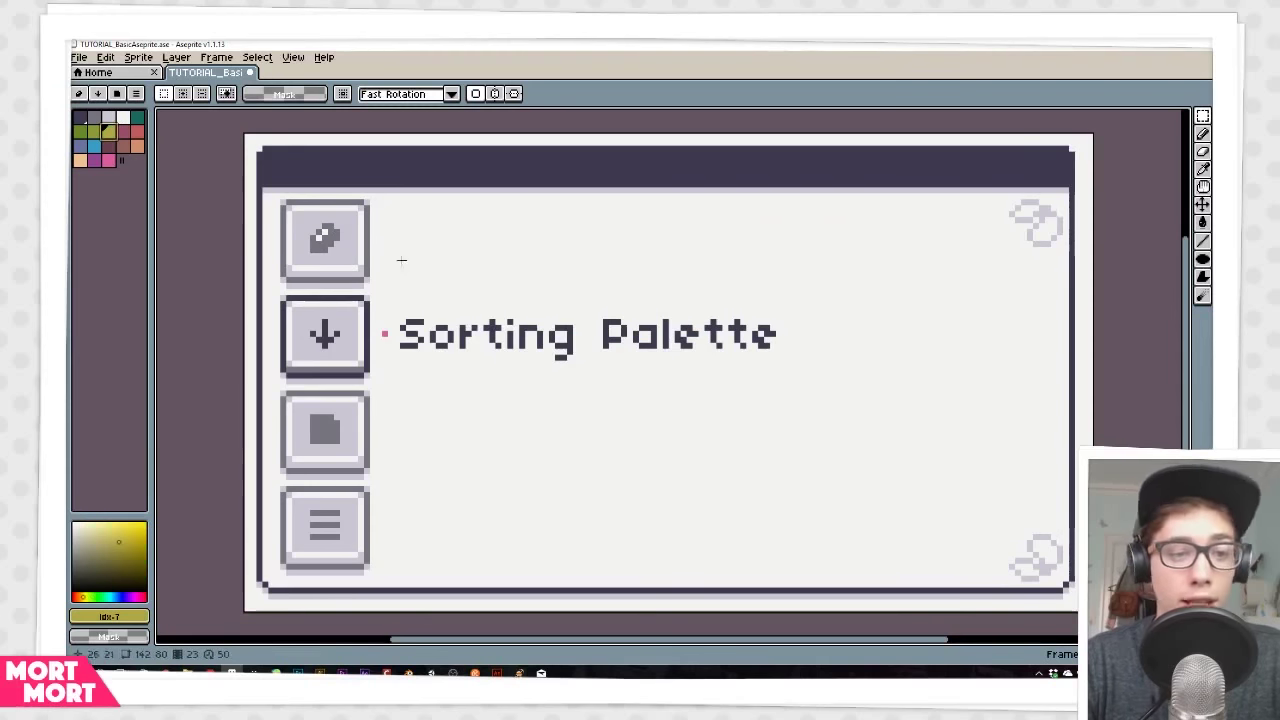
Step: Sort the palette by luminance, re-sort it by brightness, and finally by saturation in ascending order
{"action": "left_click", "coordinate": [97, 93]}
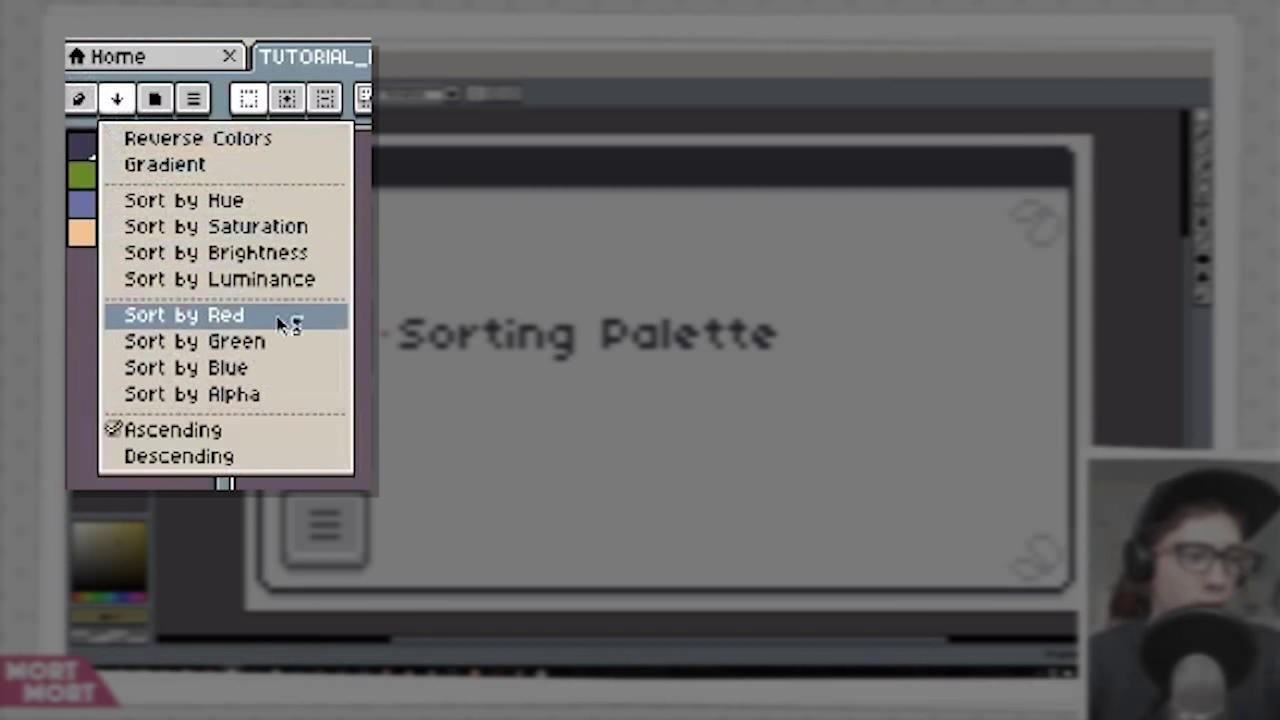
{"action": "left_click", "coordinate": [272, 281]}
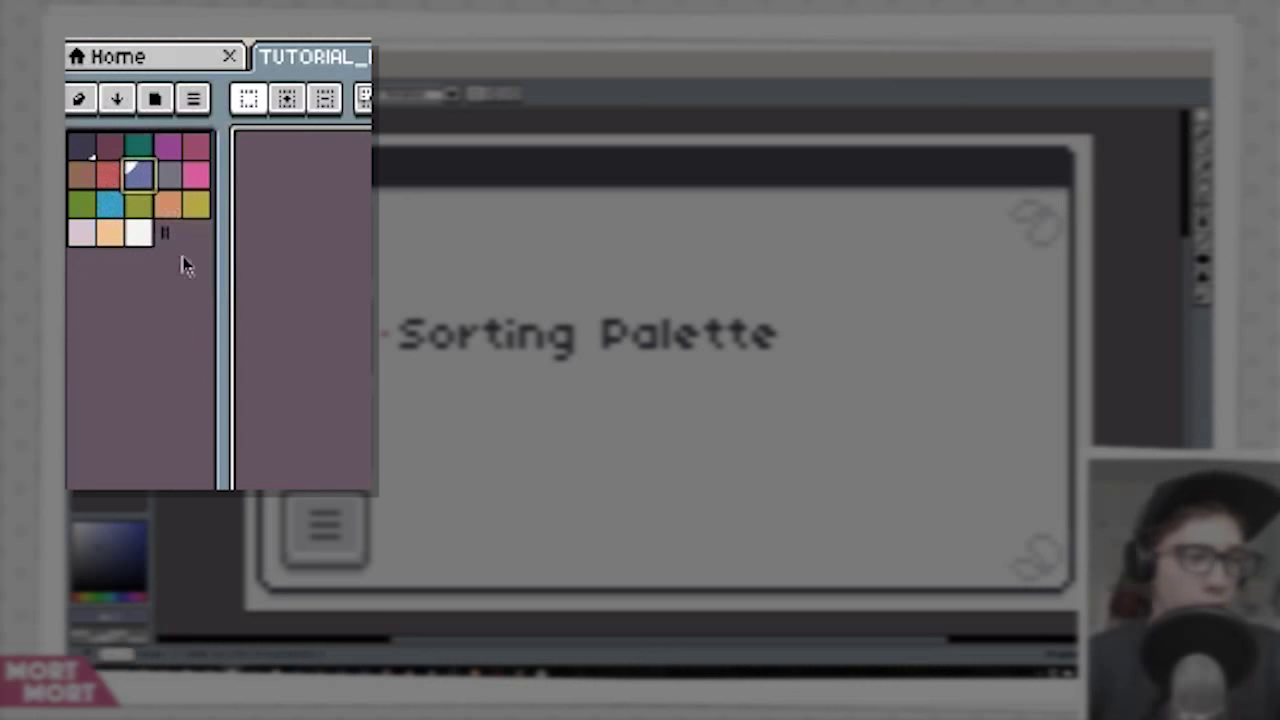
{"action": "left_click", "coordinate": [117, 98]}
{"action": "left_click", "coordinate": [280, 256]}
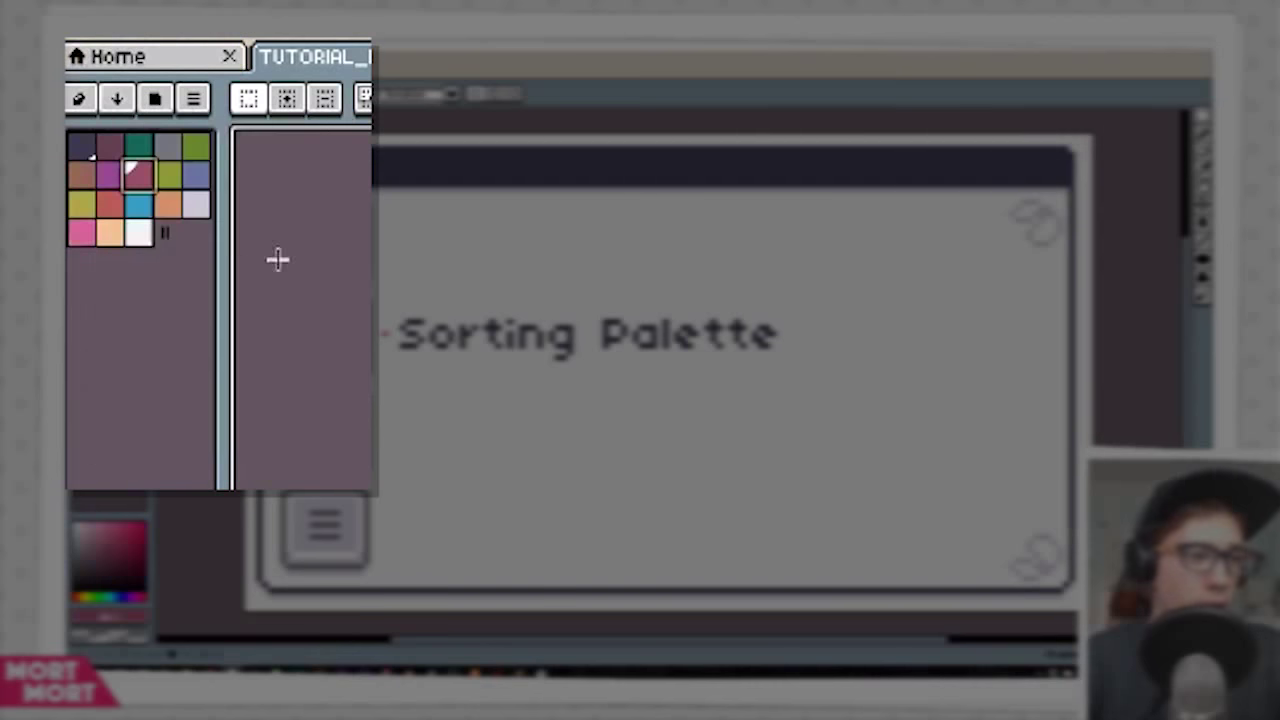
{"action": "left_click", "coordinate": [117, 98]}
{"action": "left_click", "coordinate": [237, 252]}
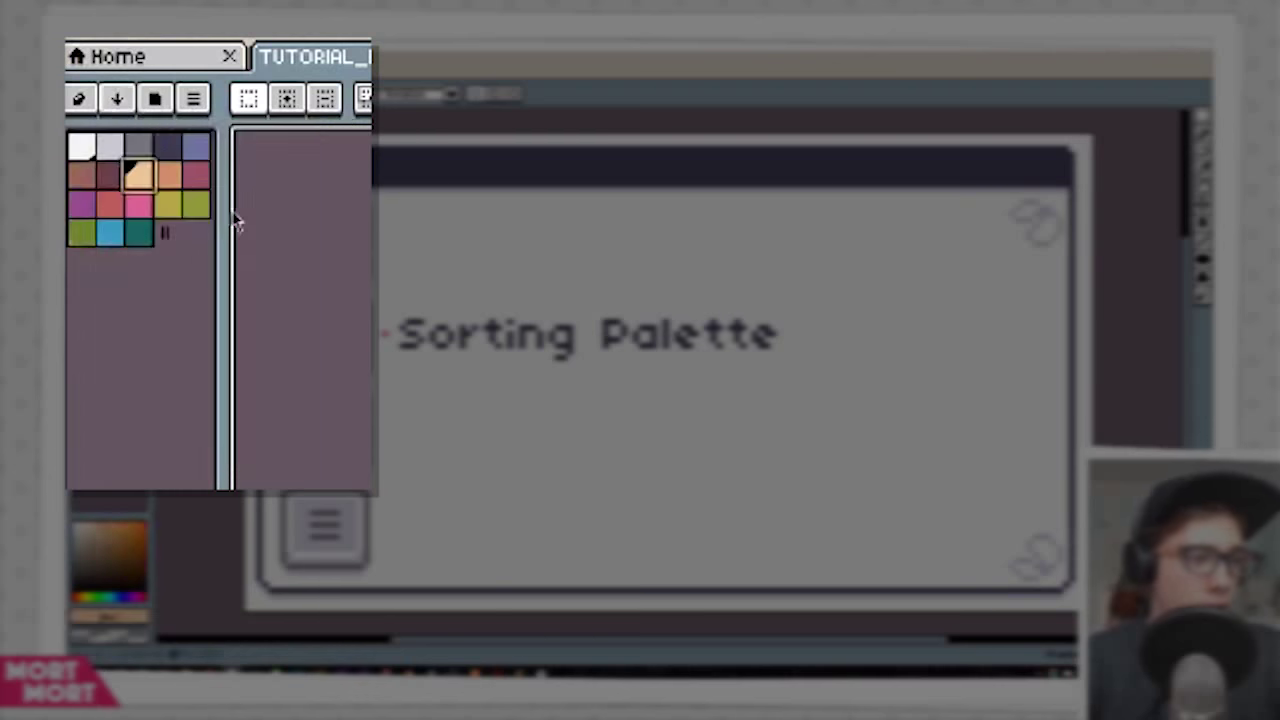
Step: Sort the palette by hue and re-sort it by red in ascending order
{"action": "left_click", "coordinate": [117, 98]}
{"action": "left_click", "coordinate": [186, 198]}
{"action": "left_click", "coordinate": [117, 98]}
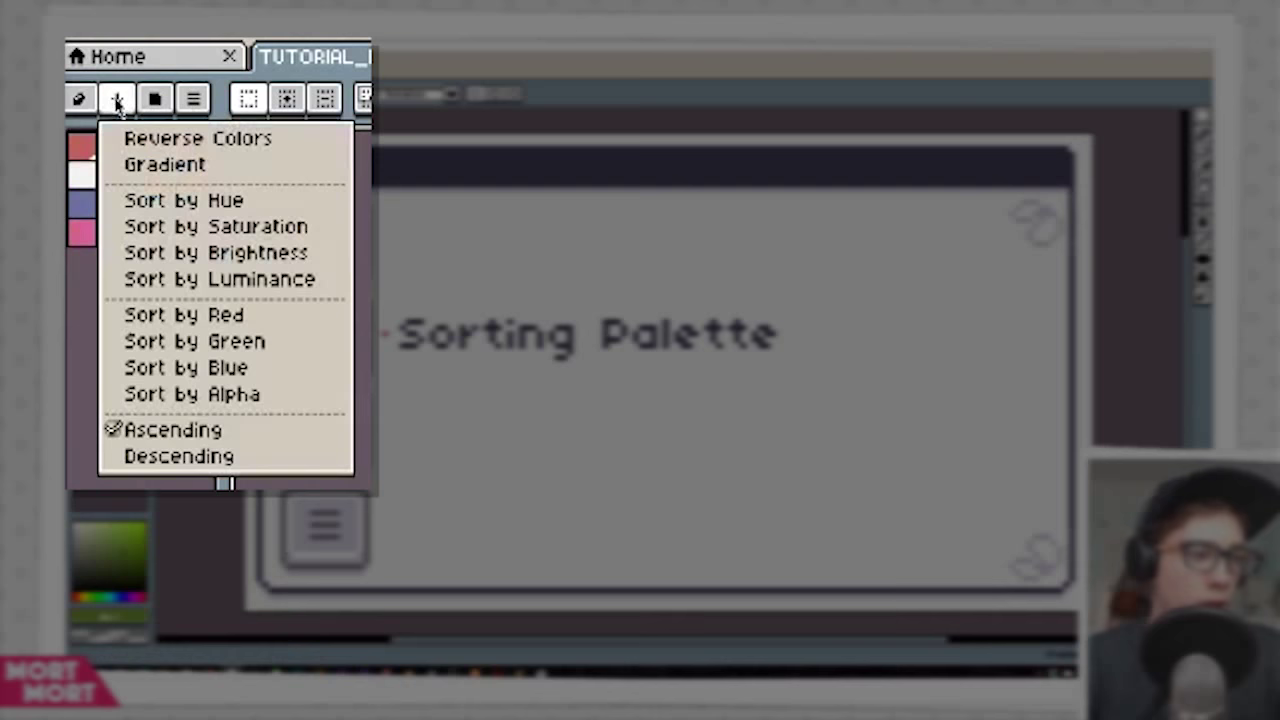
{"action": "left_click", "coordinate": [184, 314]}
{"action": "left_click", "coordinate": [117, 98]}
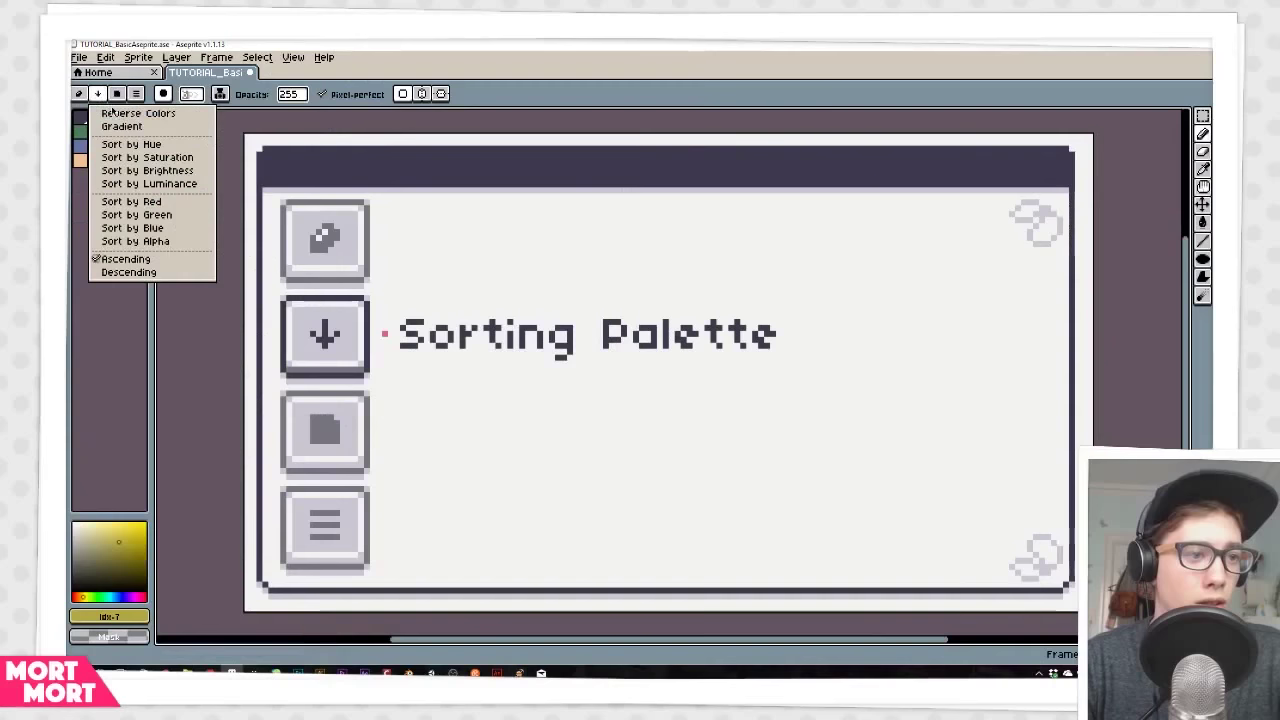
{"action": "left_click", "coordinate": [78, 223]}
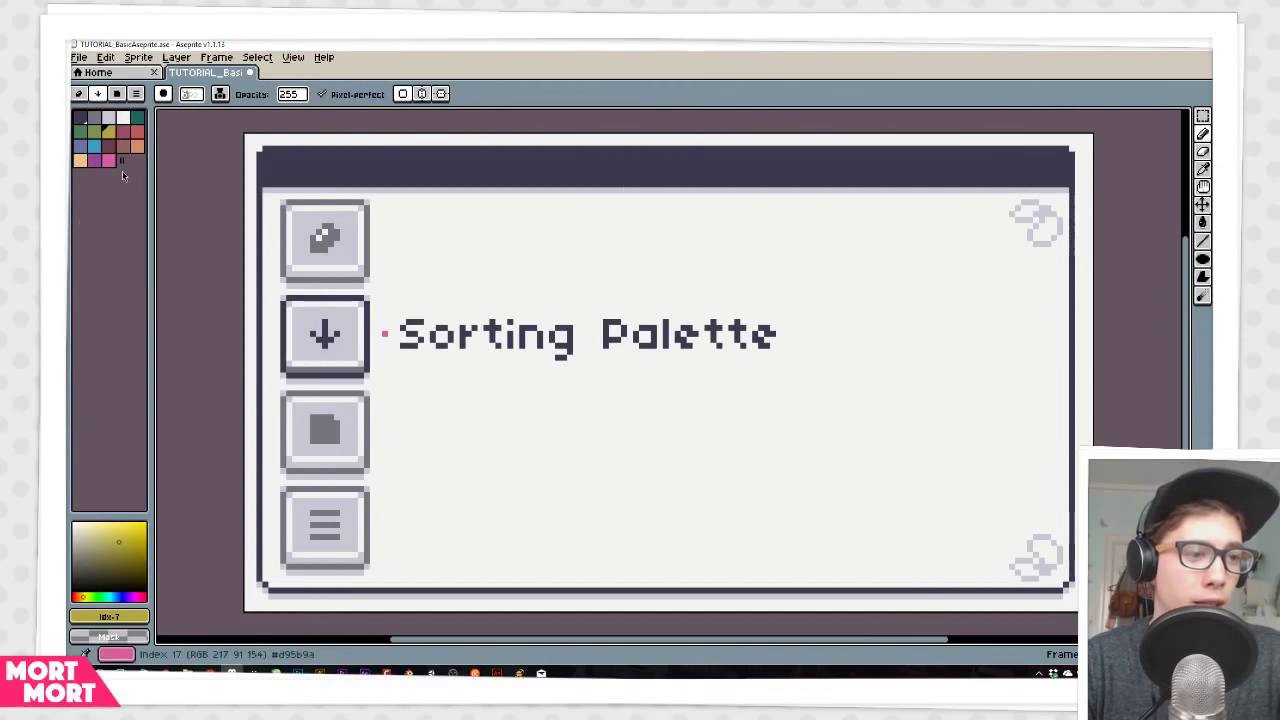
Step: Extend the palette with ten extra entries and set the last one to light yellow #ffff8c in the Palette Editor
{"action": "left_click_drag", "start_coordinate": [124, 160], "coordinate": [127, 188]}
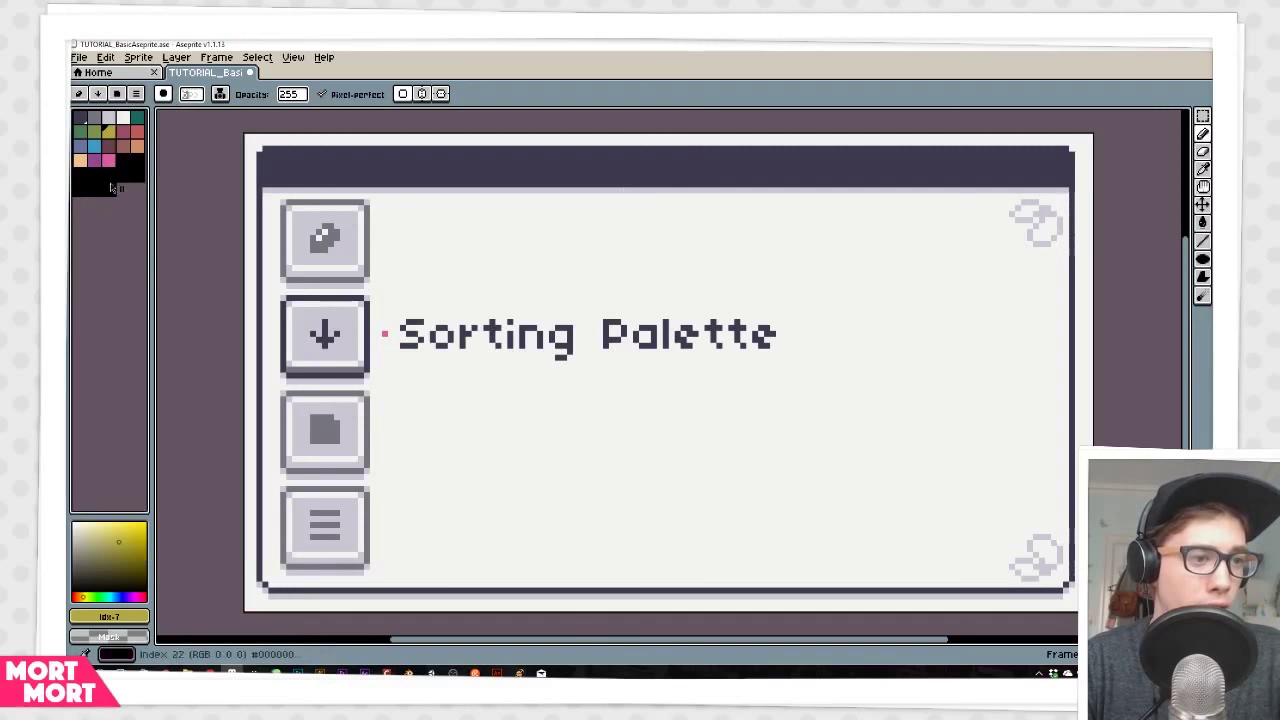
{"action": "left_click", "coordinate": [108, 188]}
{"action": "left_click", "coordinate": [79, 93]}
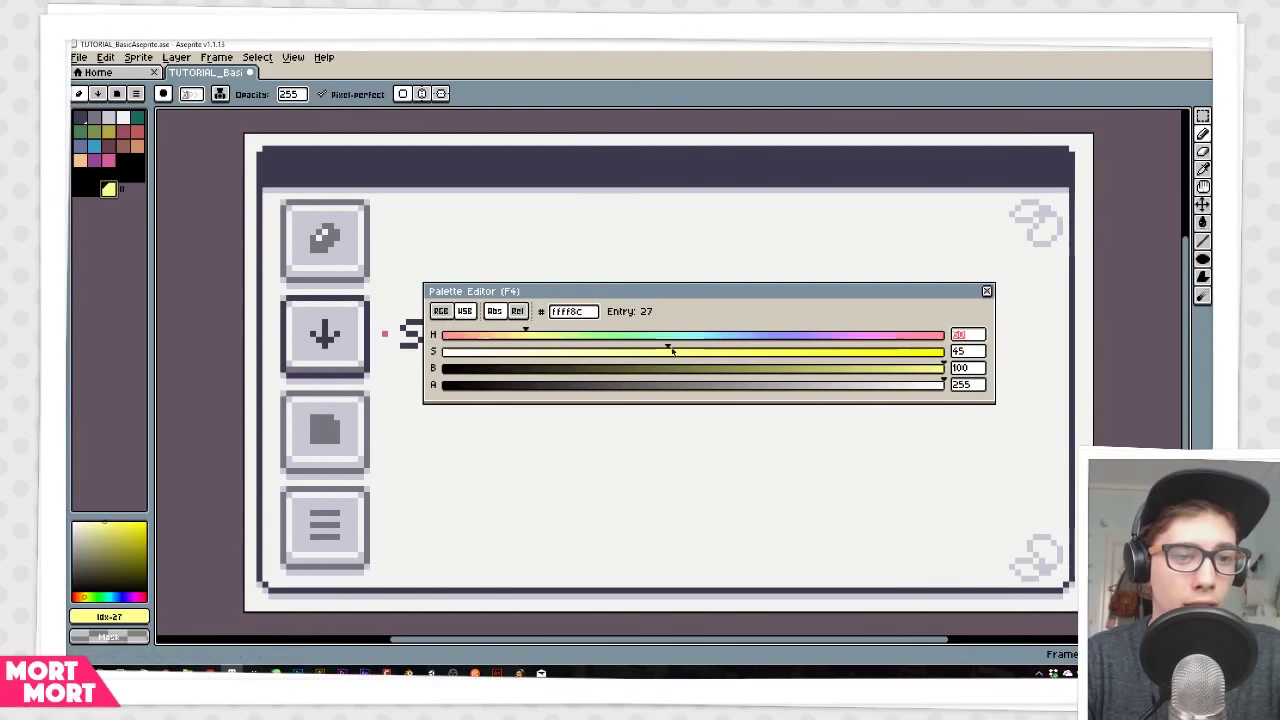
{"action": "left_click", "coordinate": [986, 291]}
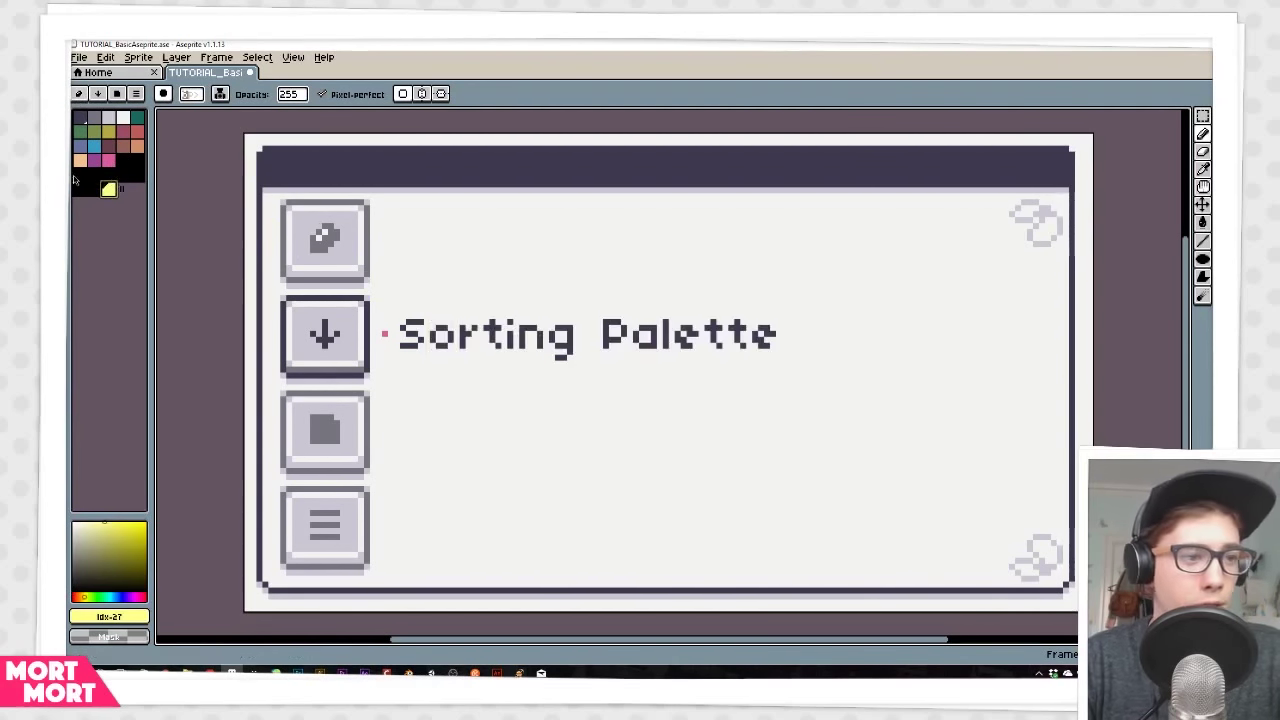
Step: Try a palette gradient across the range of entries from the pink colour to the light-yellow one
{"action": "left_click", "coordinate": [123, 178]}
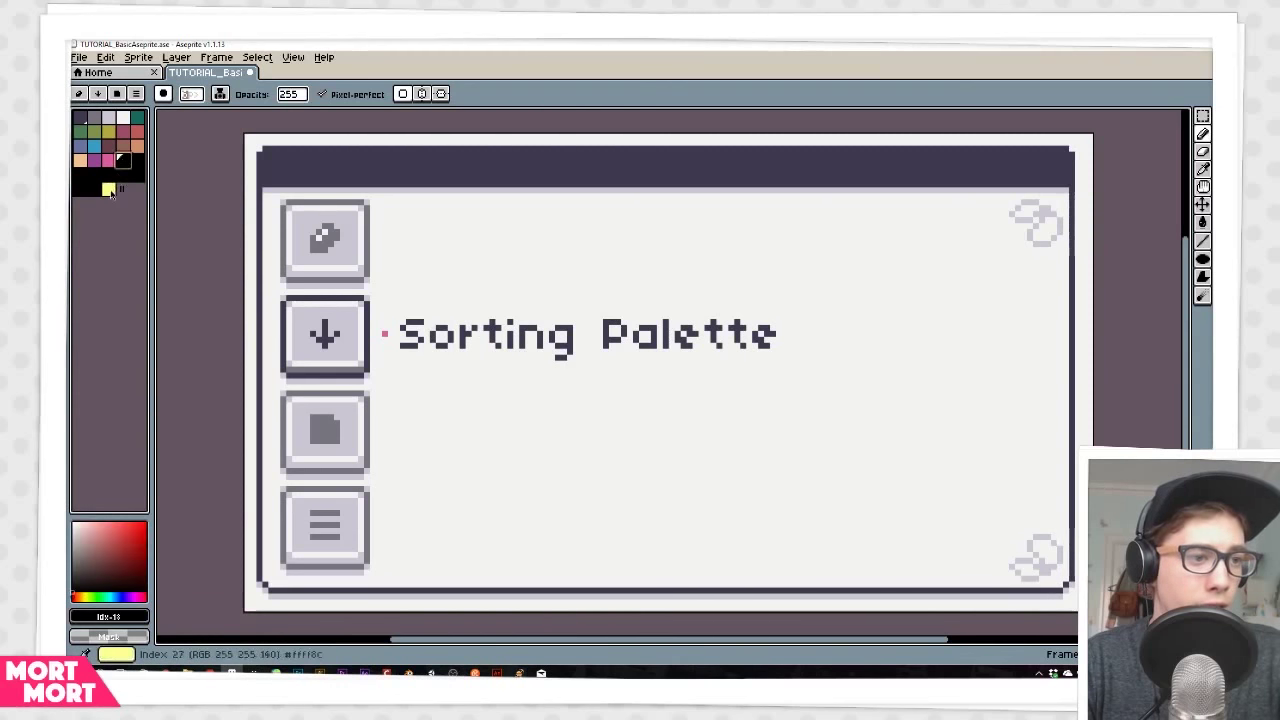
{"action": "left_click", "coordinate": [109, 188]}
{"action": "left_click", "coordinate": [108, 161]}
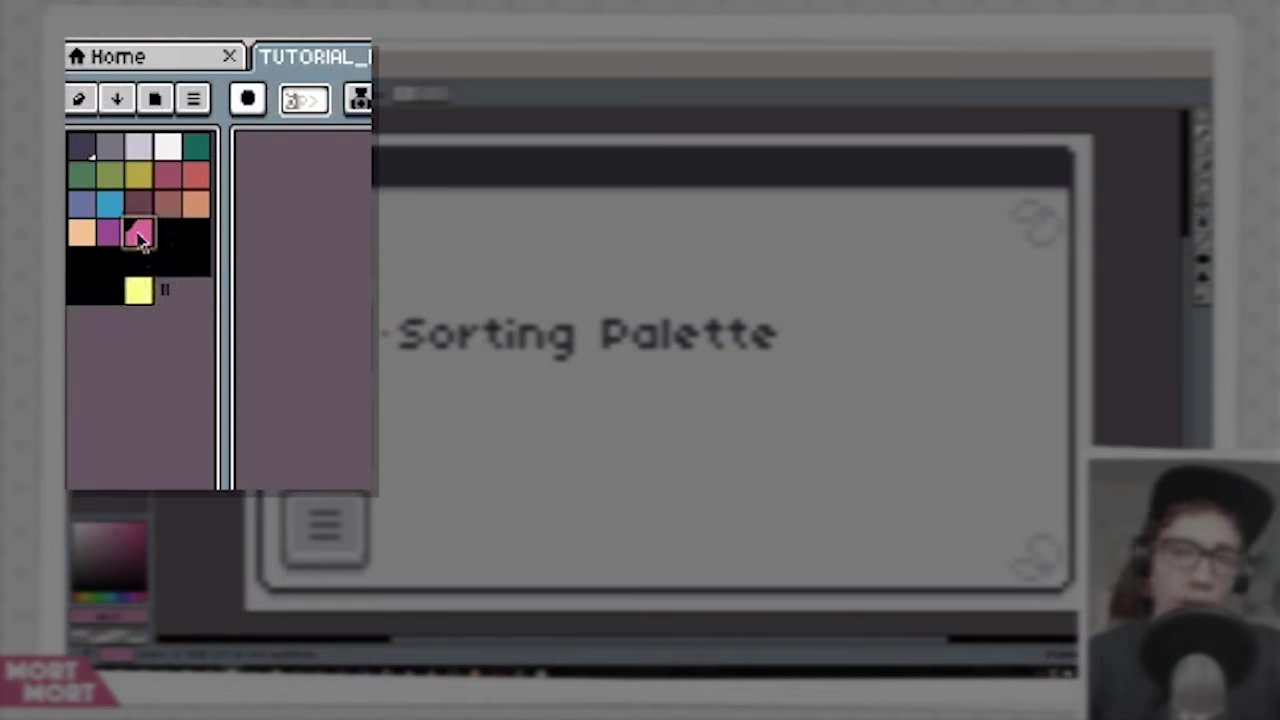
{"action": "left_click_drag", "start_coordinate": [140, 240], "coordinate": [141, 290]}
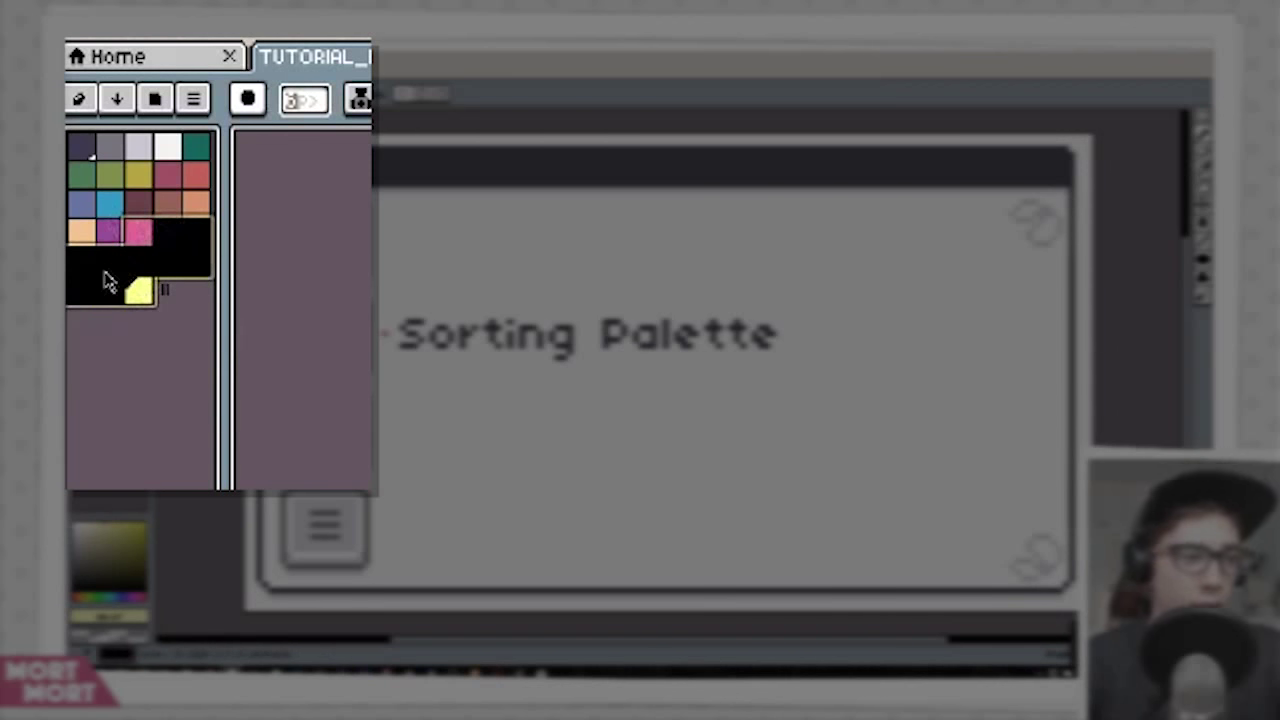
{"action": "left_click", "coordinate": [154, 98]}
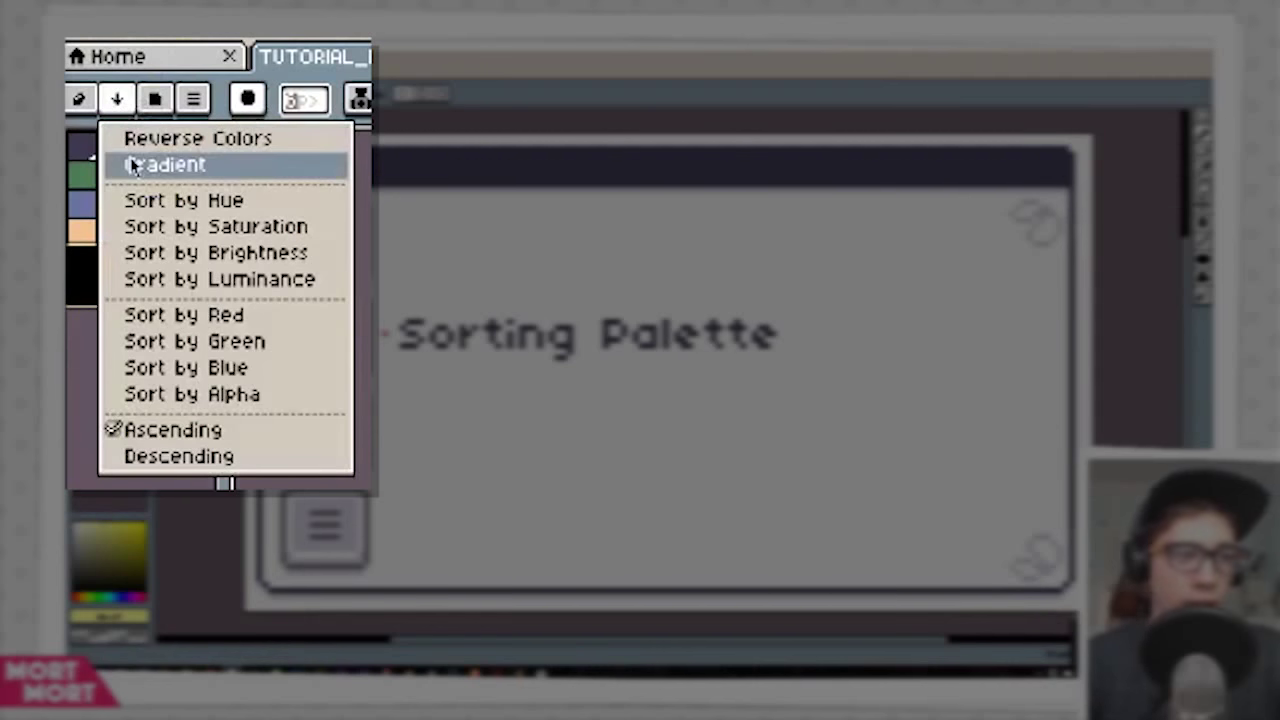
{"action": "left_click", "coordinate": [134, 165]}
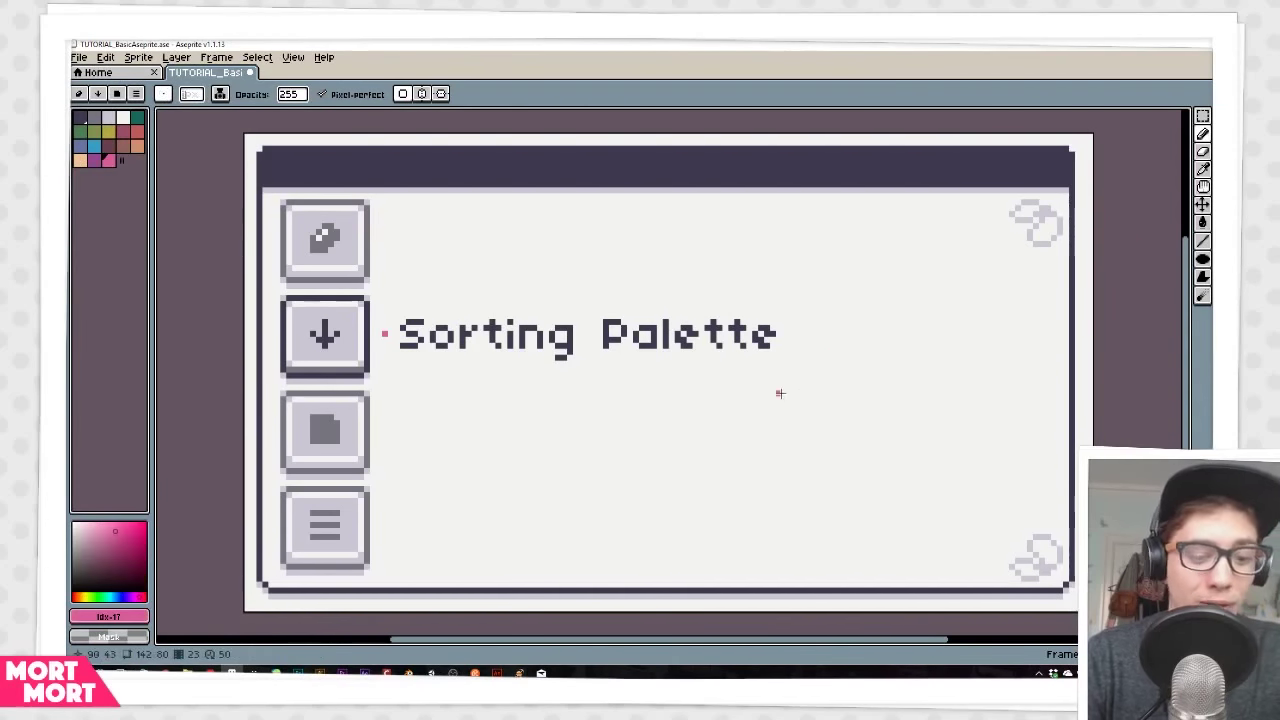
Step: Advance the slides to the Presets (Palettes) page and examine the list of available palette presets
{"action": "key", "text": "Right"}
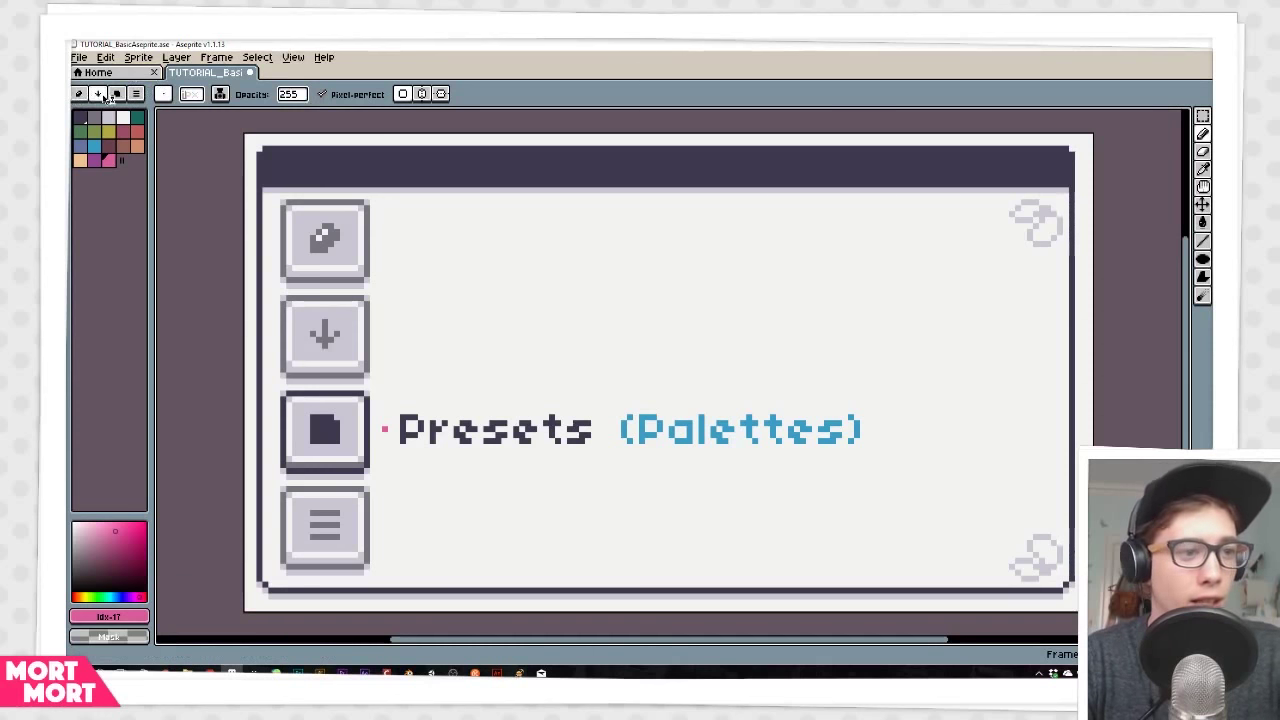
{"action": "left_click", "coordinate": [117, 94]}
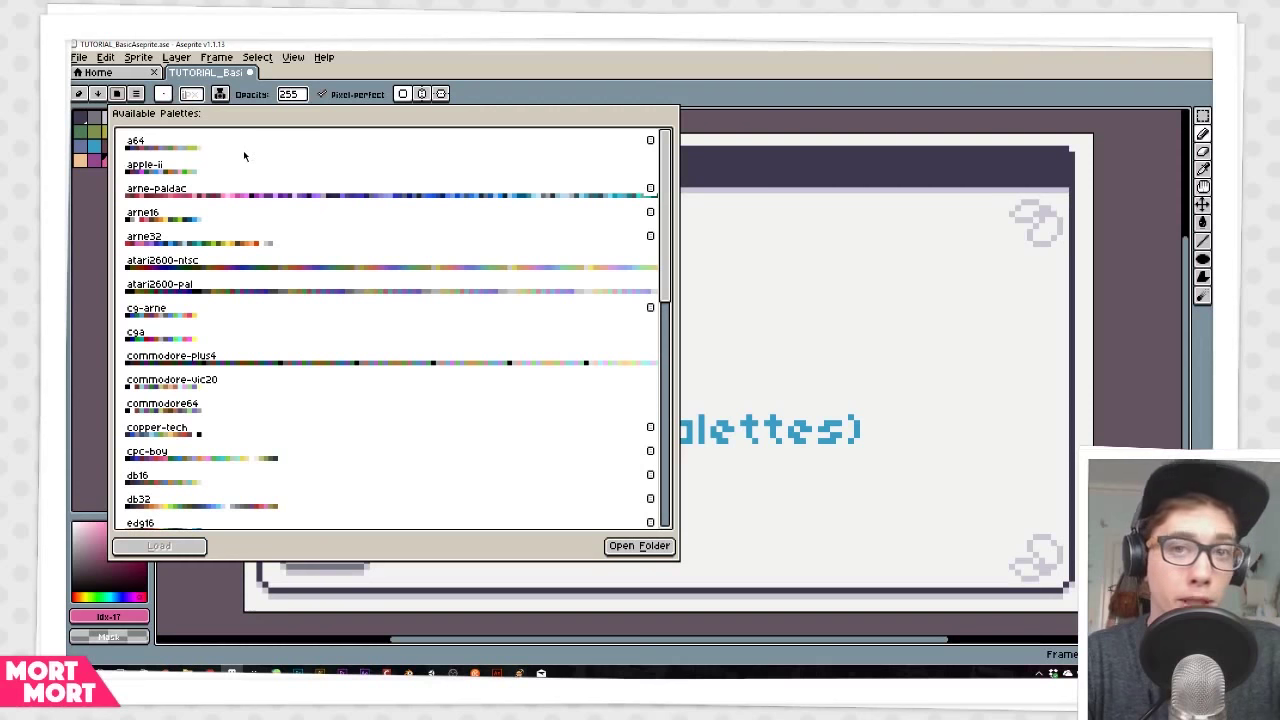
{"action": "scroll", "coordinate": [299, 217], "scroll_direction": "down", "scroll_amount": 1}
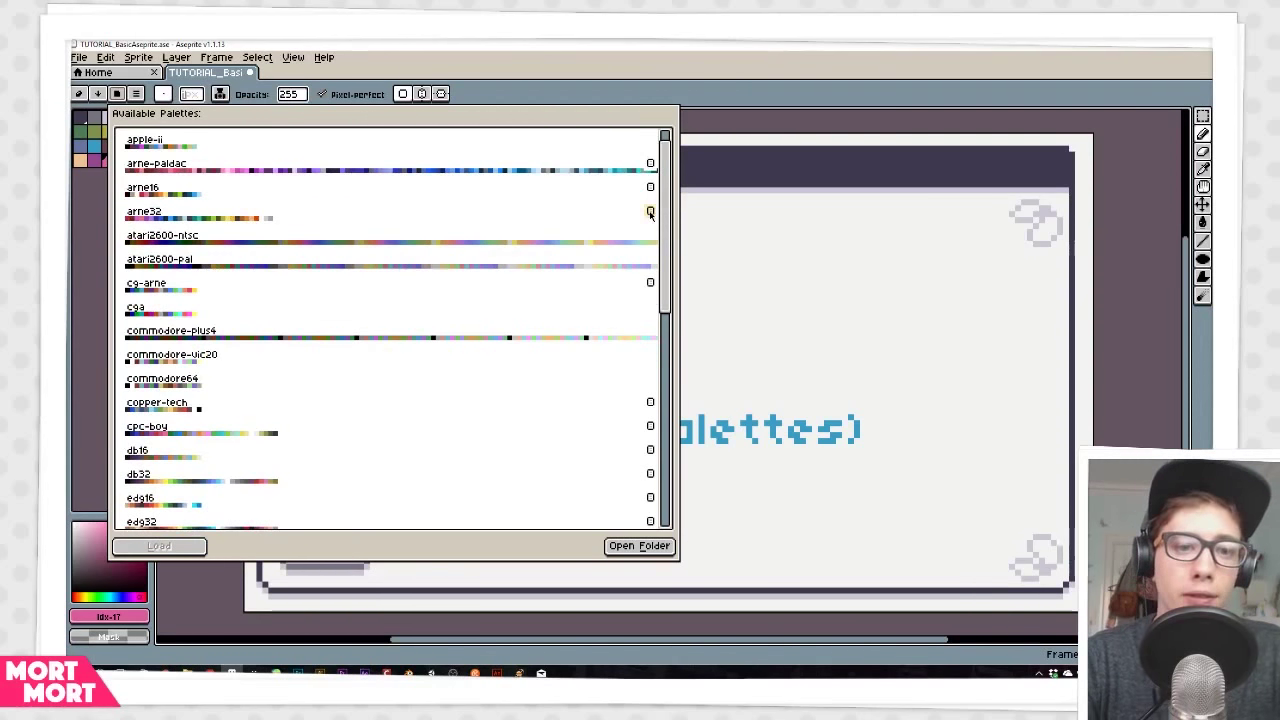
{"action": "mouse_move", "coordinate": [650, 213]}
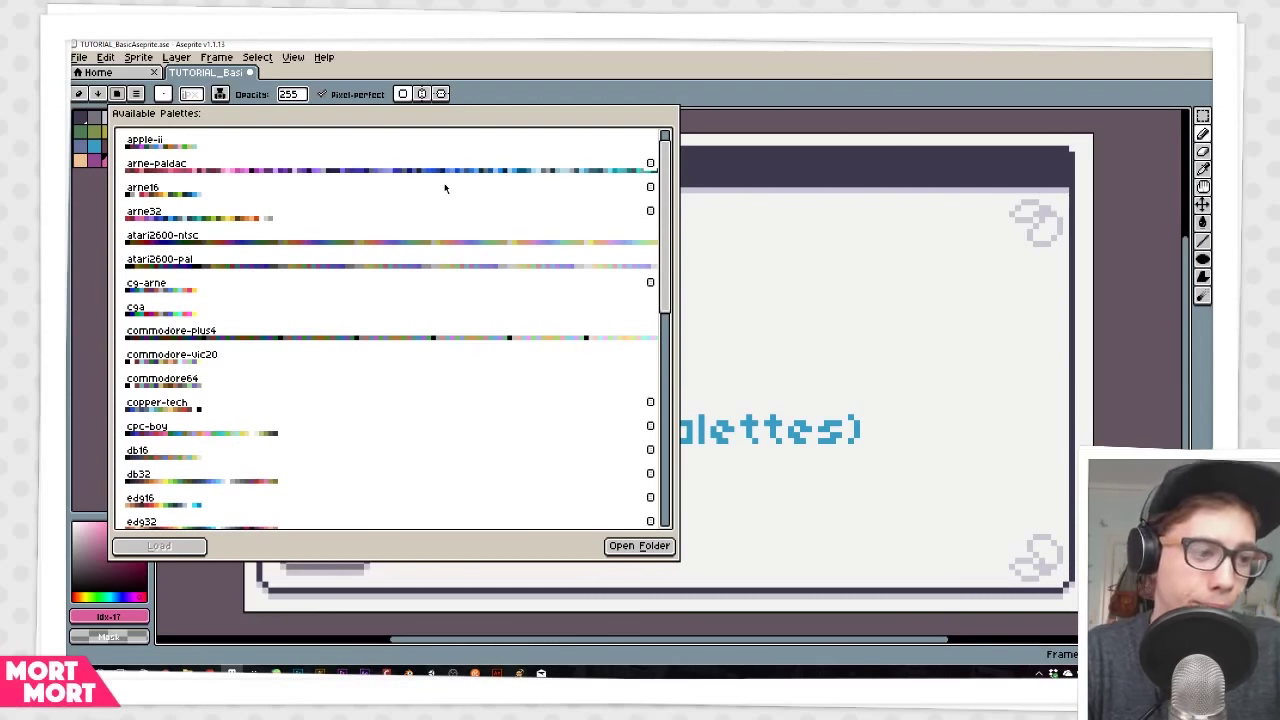
{"action": "scroll", "coordinate": [286, 223], "scroll_direction": "down", "scroll_amount": 5}
{"action": "scroll", "coordinate": [300, 214], "scroll_direction": "up", "scroll_amount": 4}
{"action": "scroll", "coordinate": [222, 206], "scroll_direction": "down", "scroll_amount": 7}
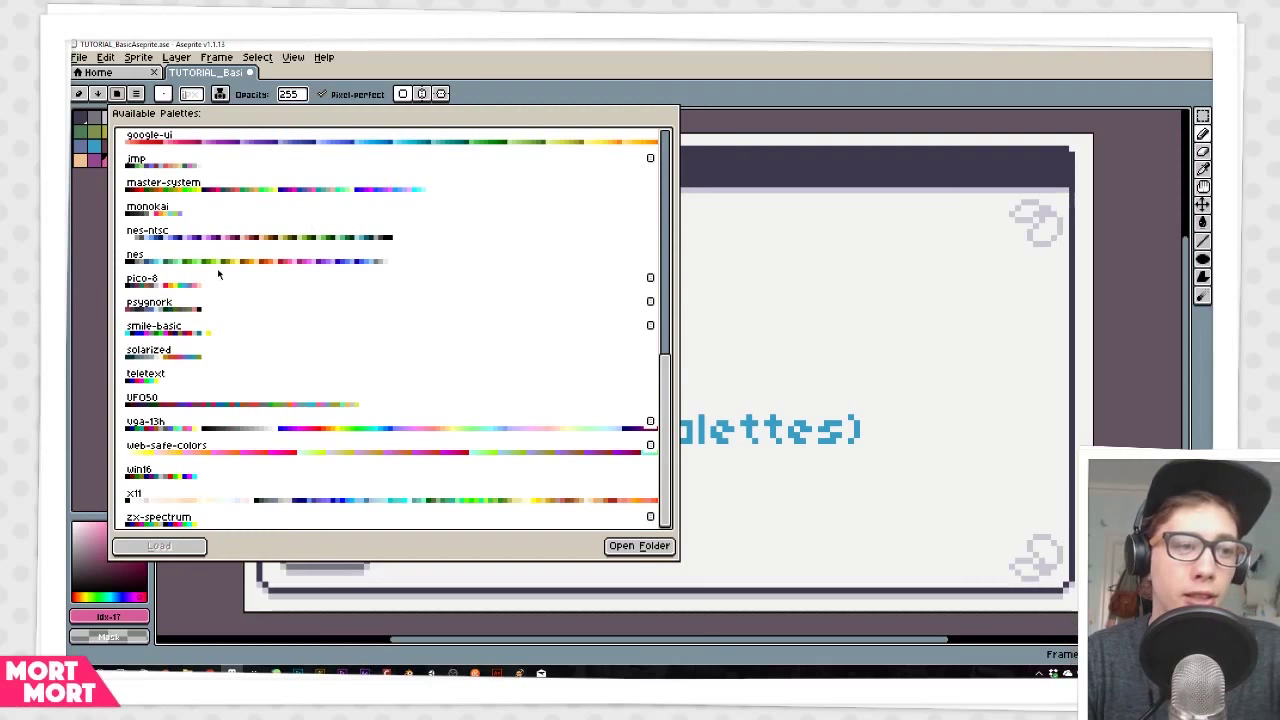
{"action": "scroll", "coordinate": [267, 268], "scroll_direction": "up", "scroll_amount": 4}
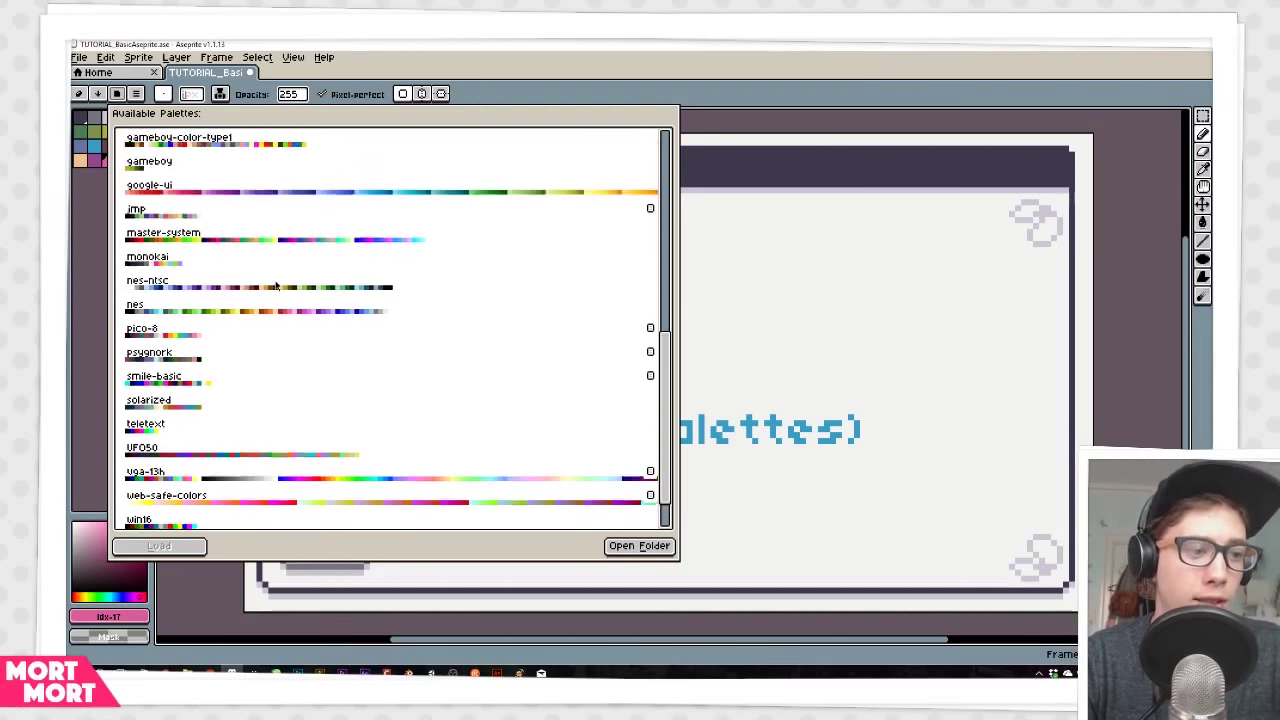
{"action": "scroll", "coordinate": [330, 262], "scroll_direction": "up", "scroll_amount": 3}
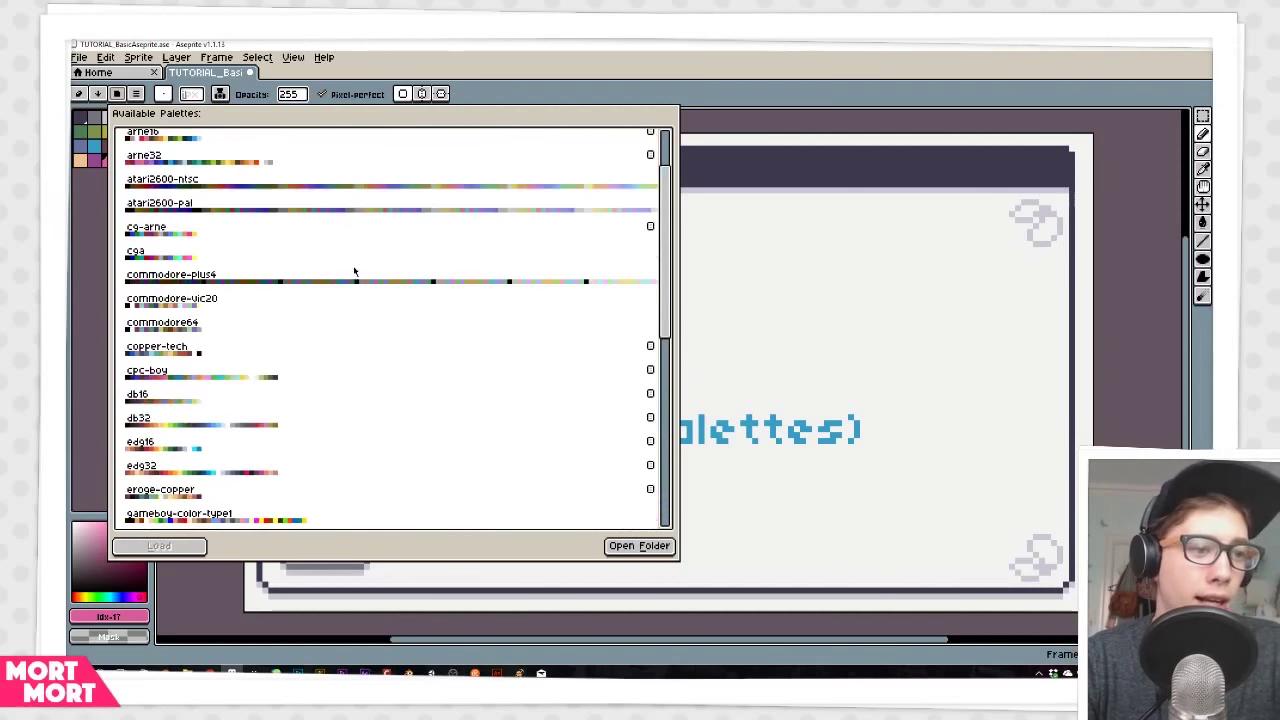
{"action": "scroll", "coordinate": [295, 232], "scroll_direction": "down", "scroll_amount": 5}
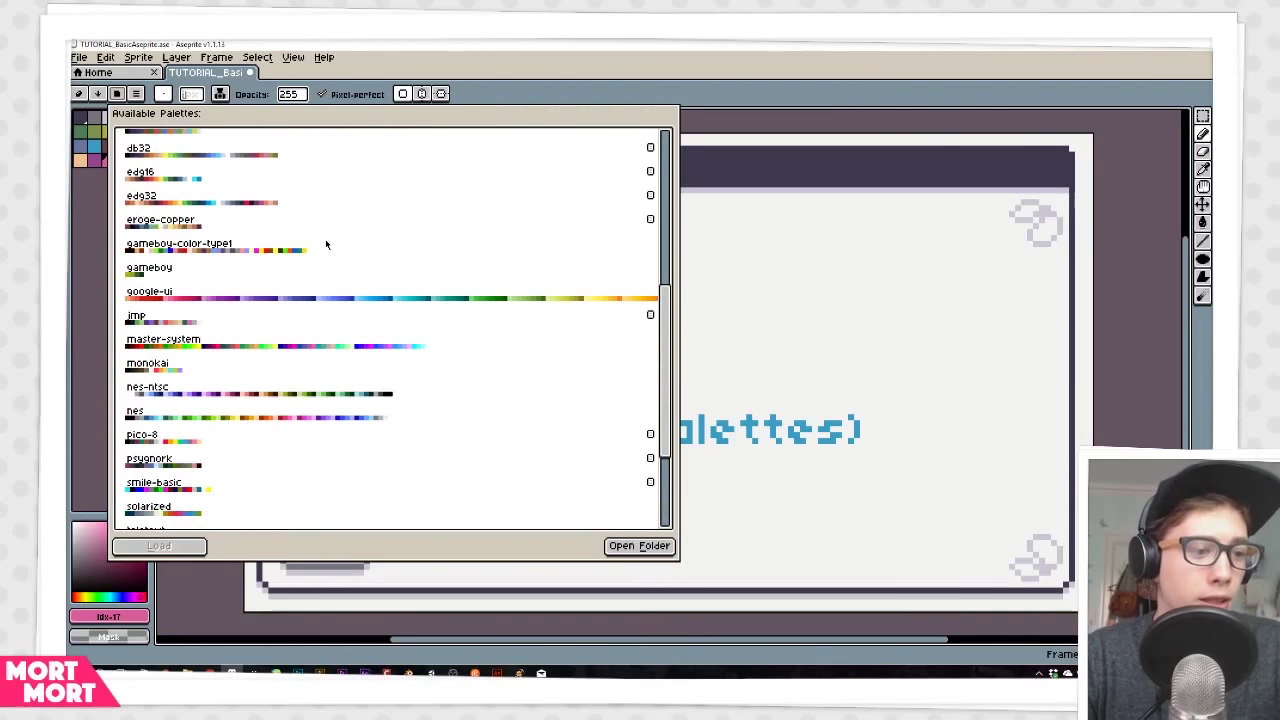
{"action": "scroll", "coordinate": [325, 243], "scroll_direction": "down", "scroll_amount": 3}
{"action": "scroll", "coordinate": [255, 305], "scroll_direction": "down", "scroll_amount": 1}
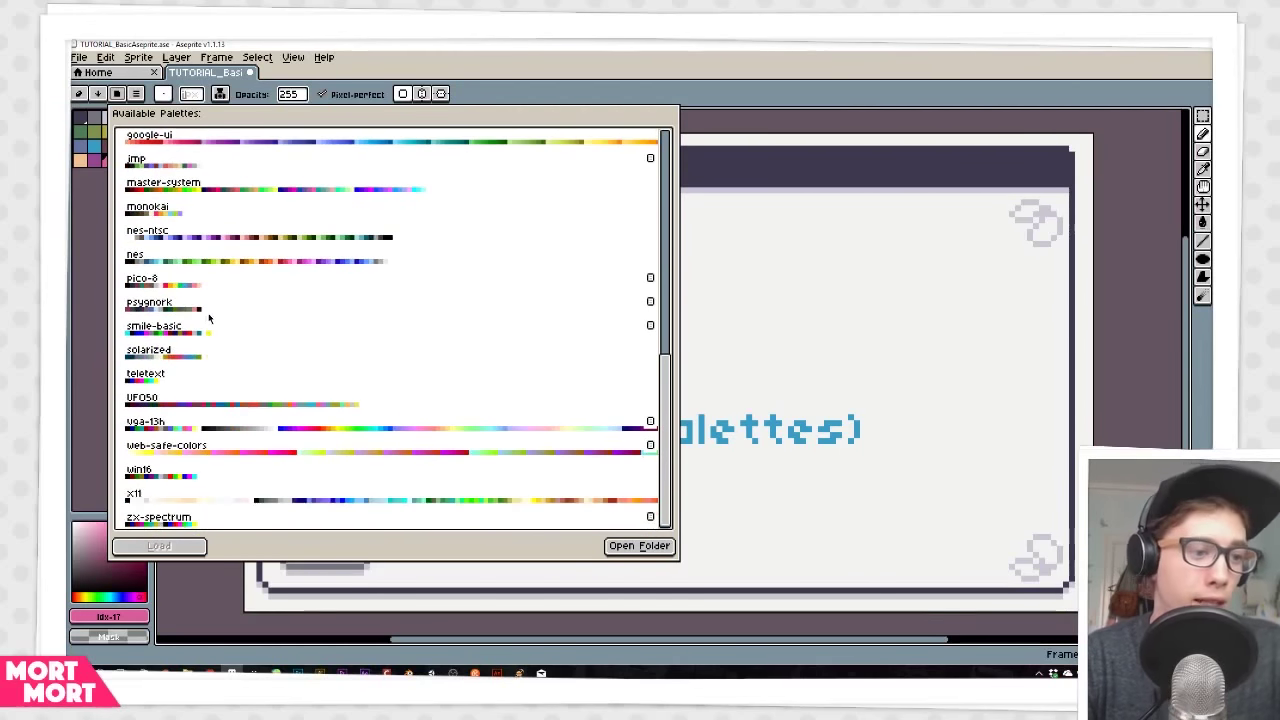
{"action": "scroll", "coordinate": [383, 270], "scroll_direction": "up", "scroll_amount": 1}
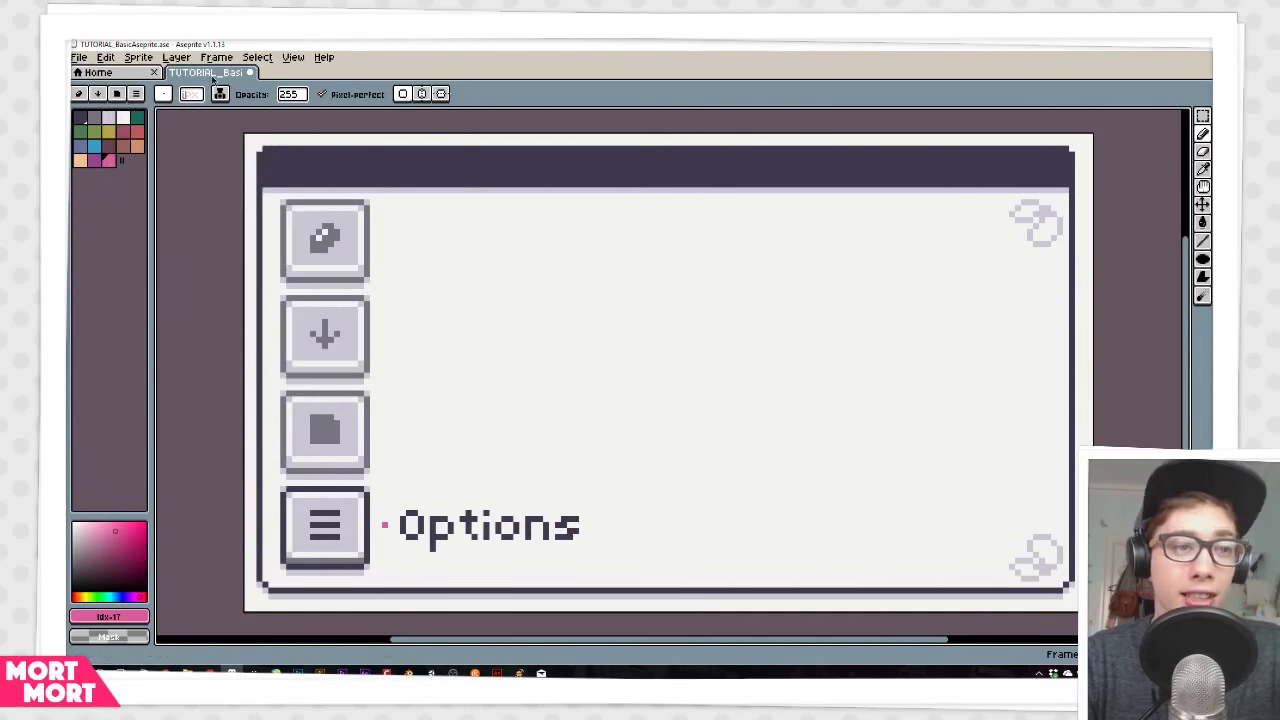
Step: Open the Palette Editor from the palette options and close it again
{"action": "left_click", "coordinate": [136, 93]}
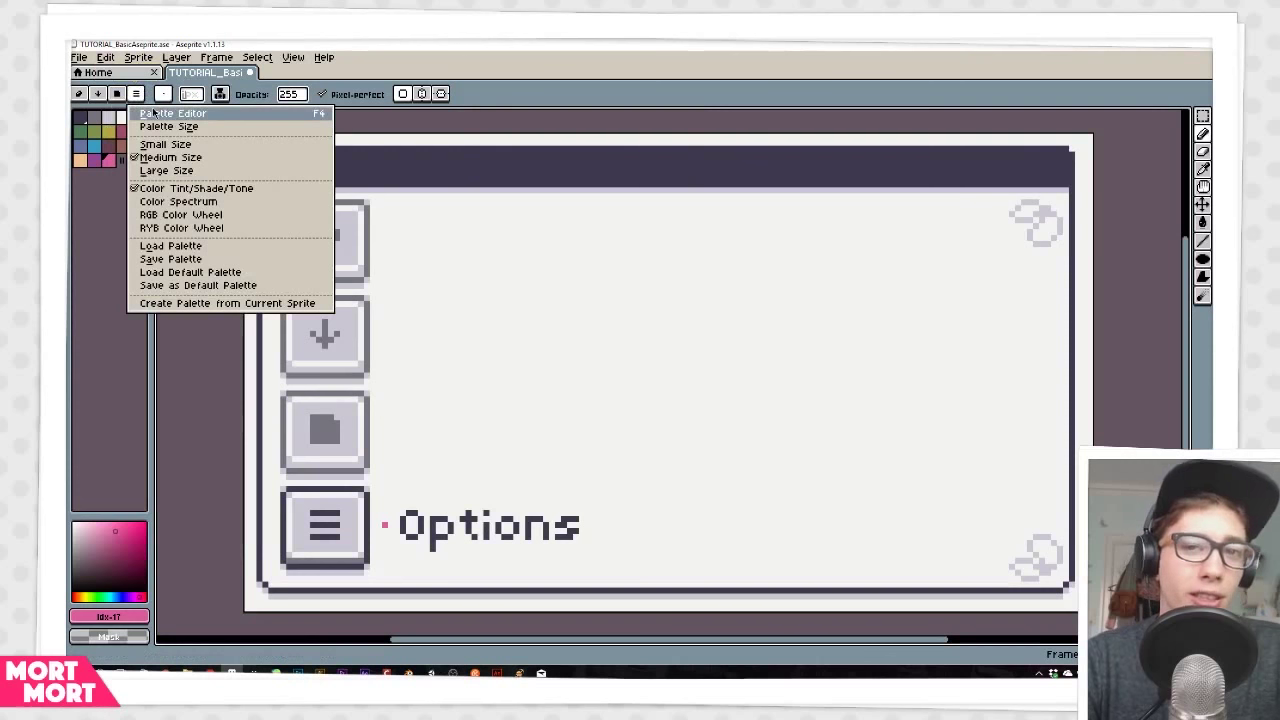
{"action": "left_click", "coordinate": [152, 113]}
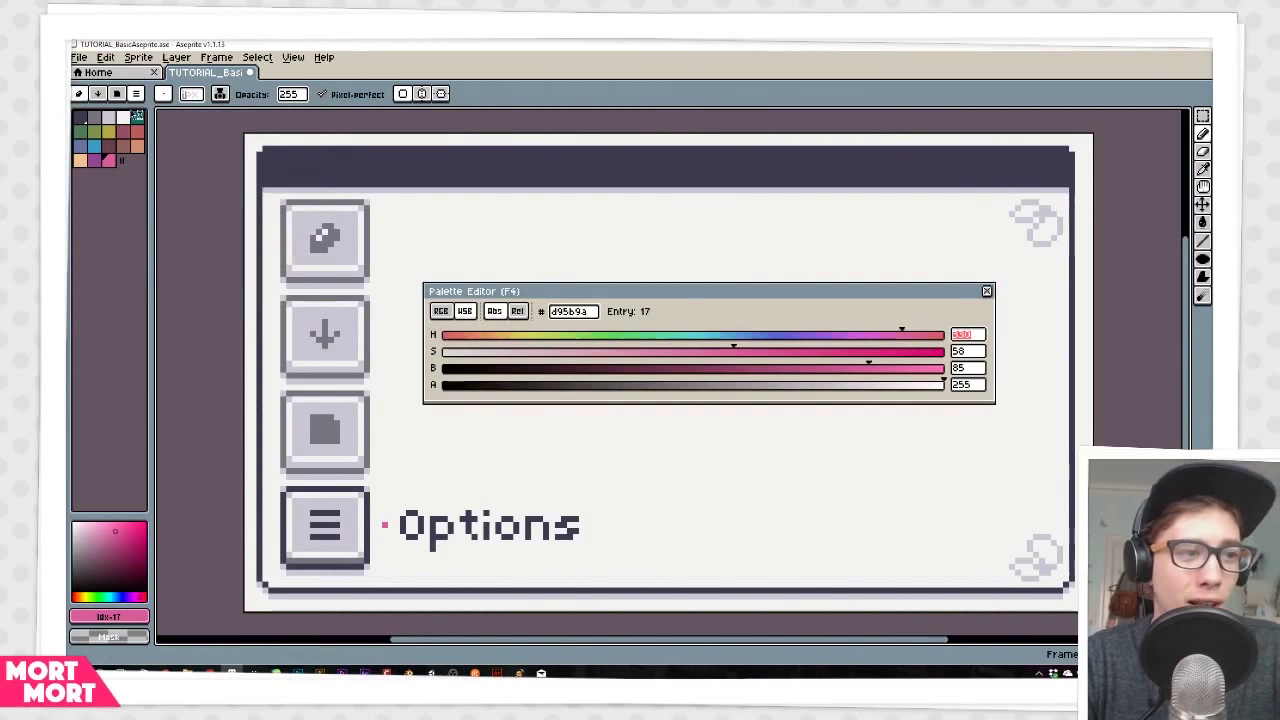
{"action": "left_click", "coordinate": [79, 93]}
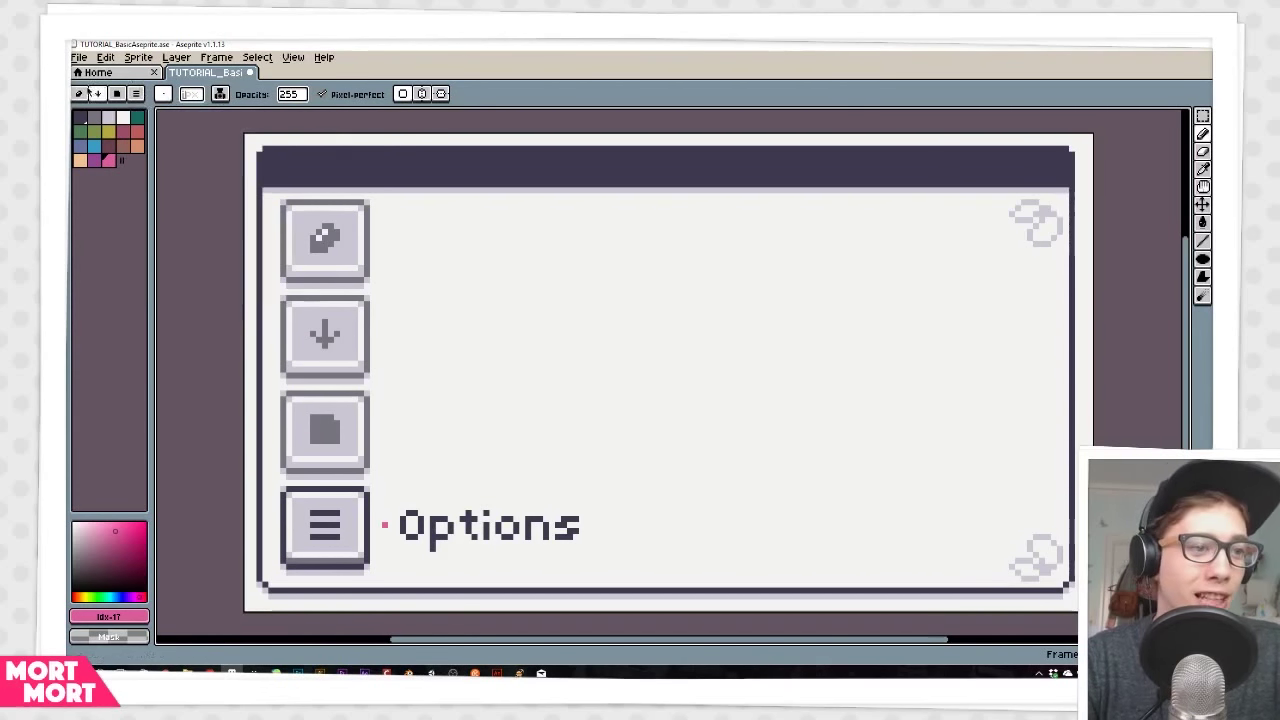
Step: Try the small and large palette swatch sizes, and return to medium size
{"action": "left_click", "coordinate": [135, 94]}
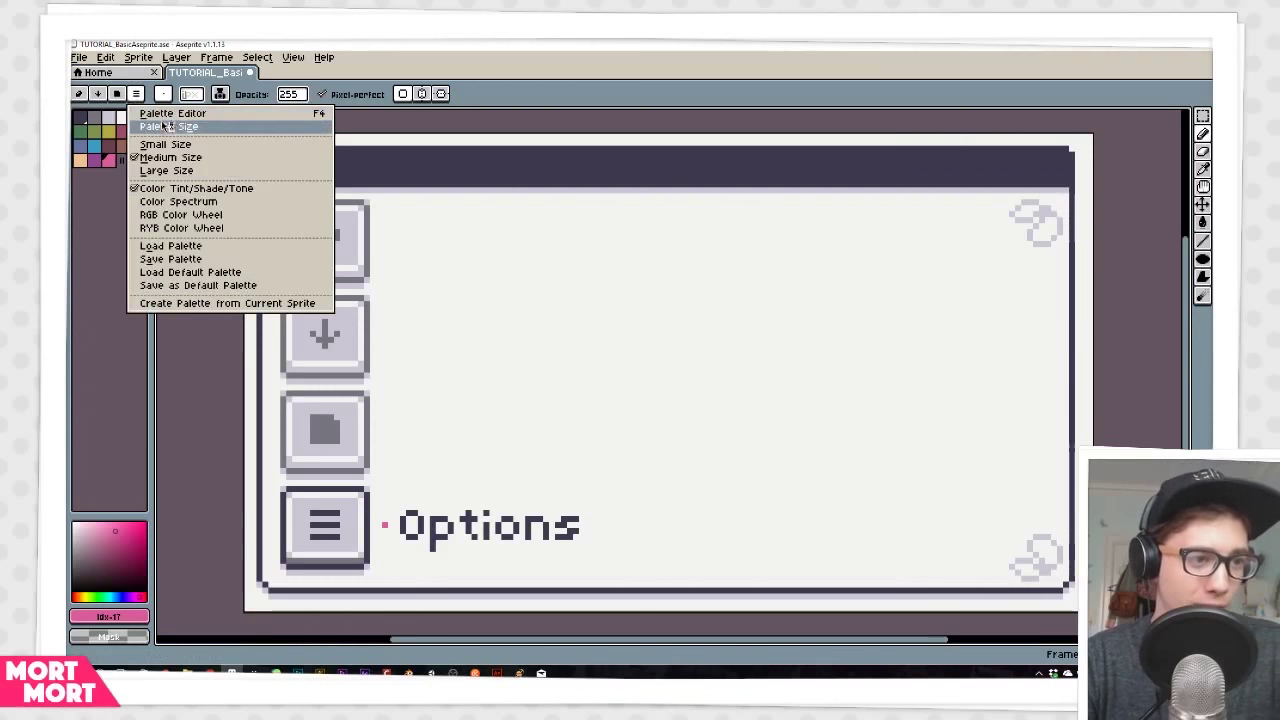
{"action": "left_click", "coordinate": [165, 144]}
{"action": "left_click", "coordinate": [135, 94]}
{"action": "left_click", "coordinate": [166, 170]}
{"action": "left_click", "coordinate": [135, 94]}
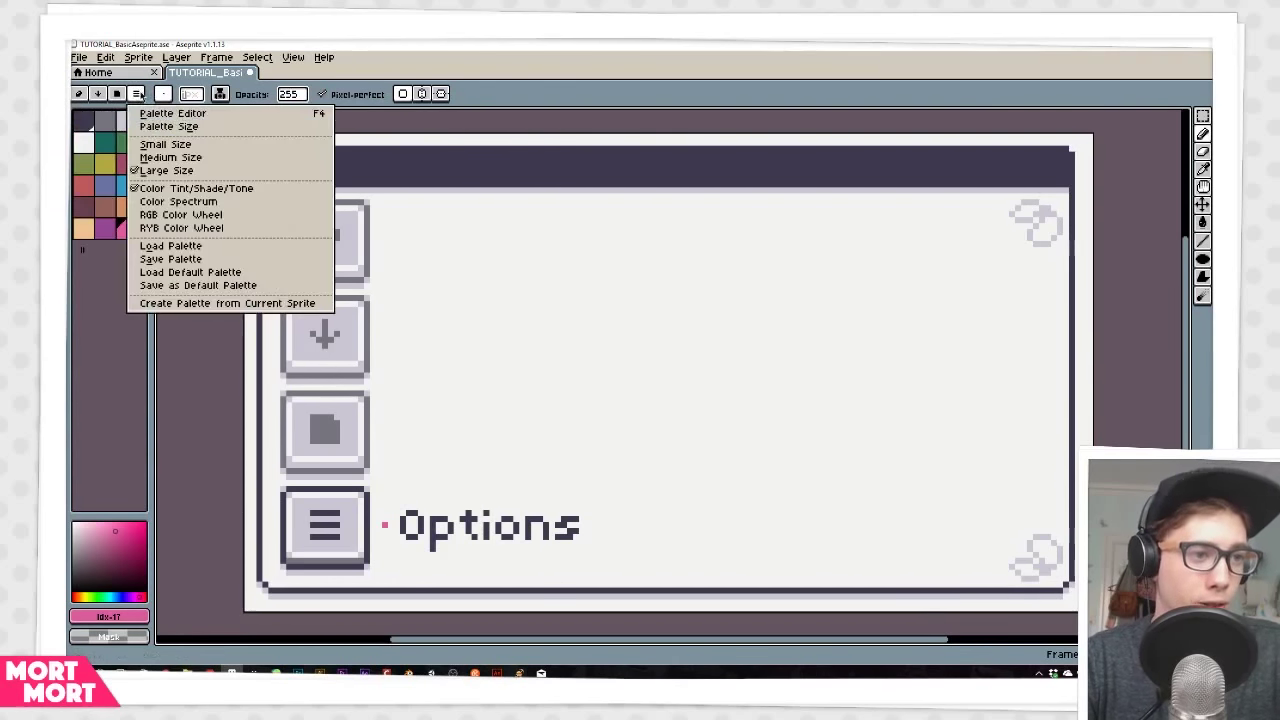
{"action": "left_click", "coordinate": [165, 157]}
Step: Pick a deeper magenta as the foreground colour in the tint/shade/tone selector, about hue 330°, saturation 85, brightness 77
{"action": "left_click", "coordinate": [135, 95]}
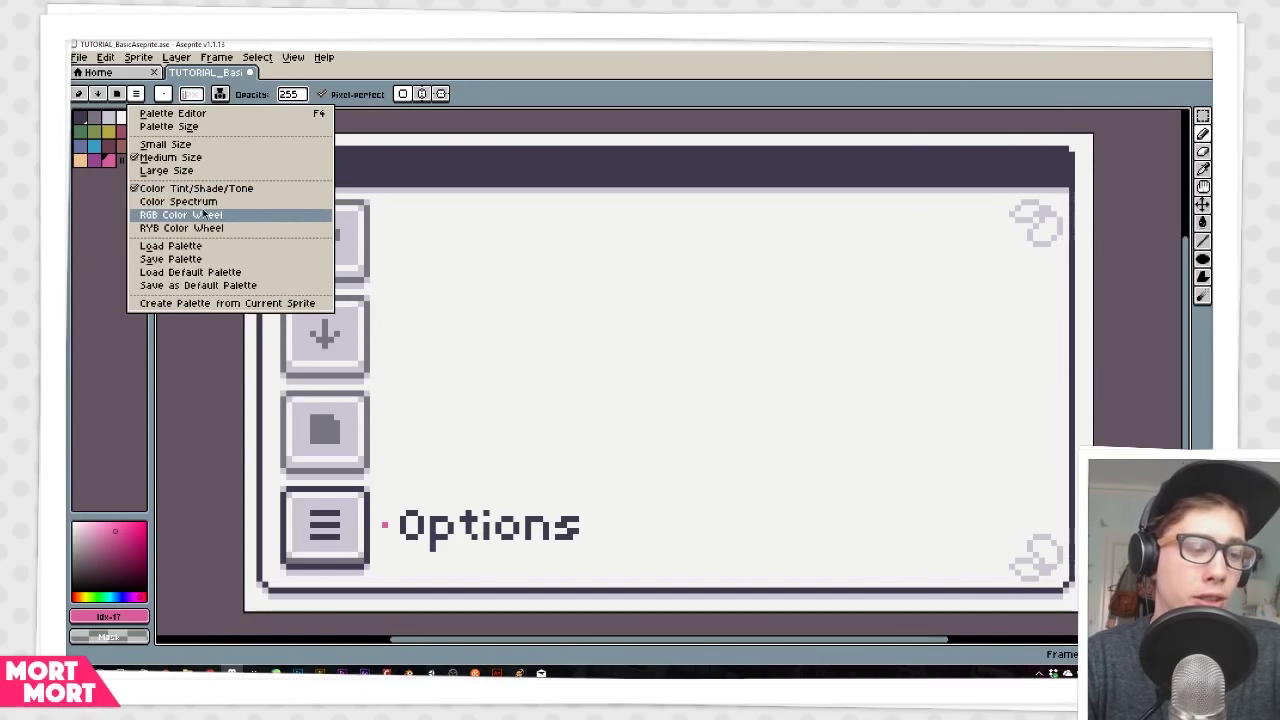
{"action": "left_click", "coordinate": [129, 566]}
{"action": "mouse_move", "coordinate": [129, 566]}
{"action": "left_mouse_down"}
{"action": "mouse_move", "coordinate": [86, 571]}
{"action": "mouse_move", "coordinate": [94, 546]}
{"action": "mouse_move", "coordinate": [130, 567]}
{"action": "left_mouse_up"}
{"action": "left_click", "coordinate": [134, 537]}
Step: Try the Color Spectrum and RYB Color Wheel selectors, and return to Color Tint/Shade/Tone
{"action": "left_click", "coordinate": [135, 95]}
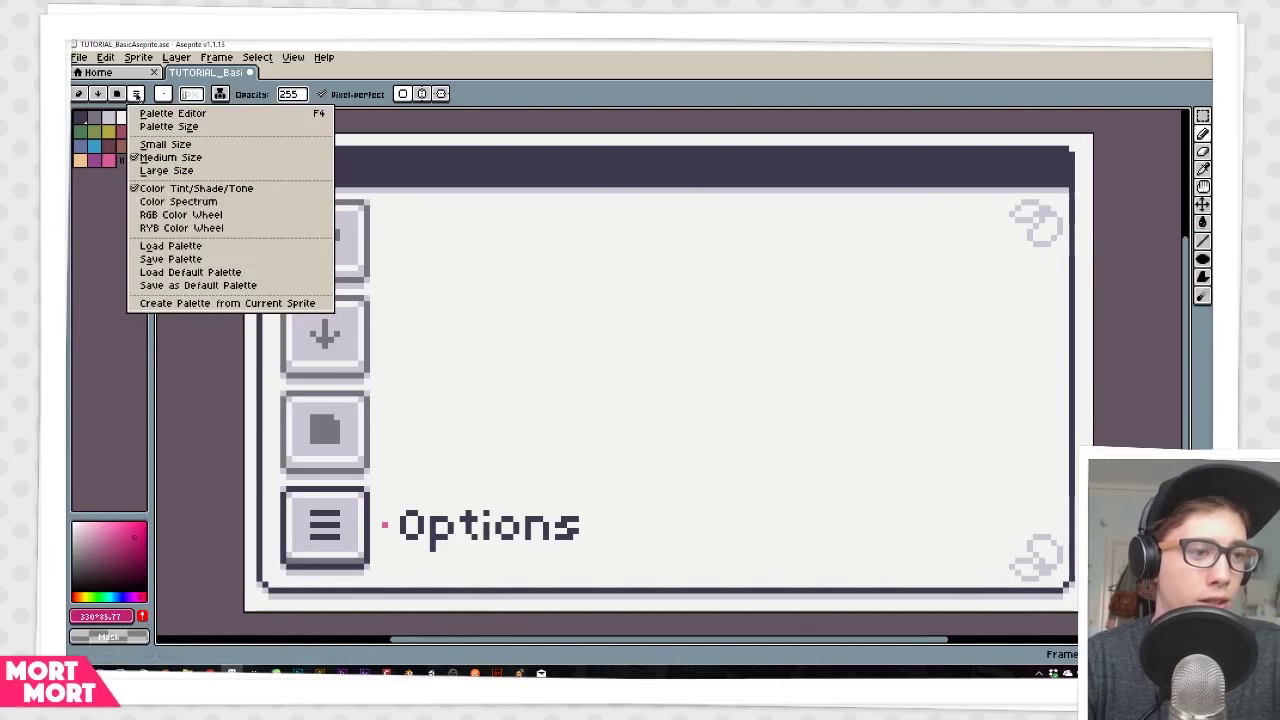
{"action": "left_click", "coordinate": [200, 203]}
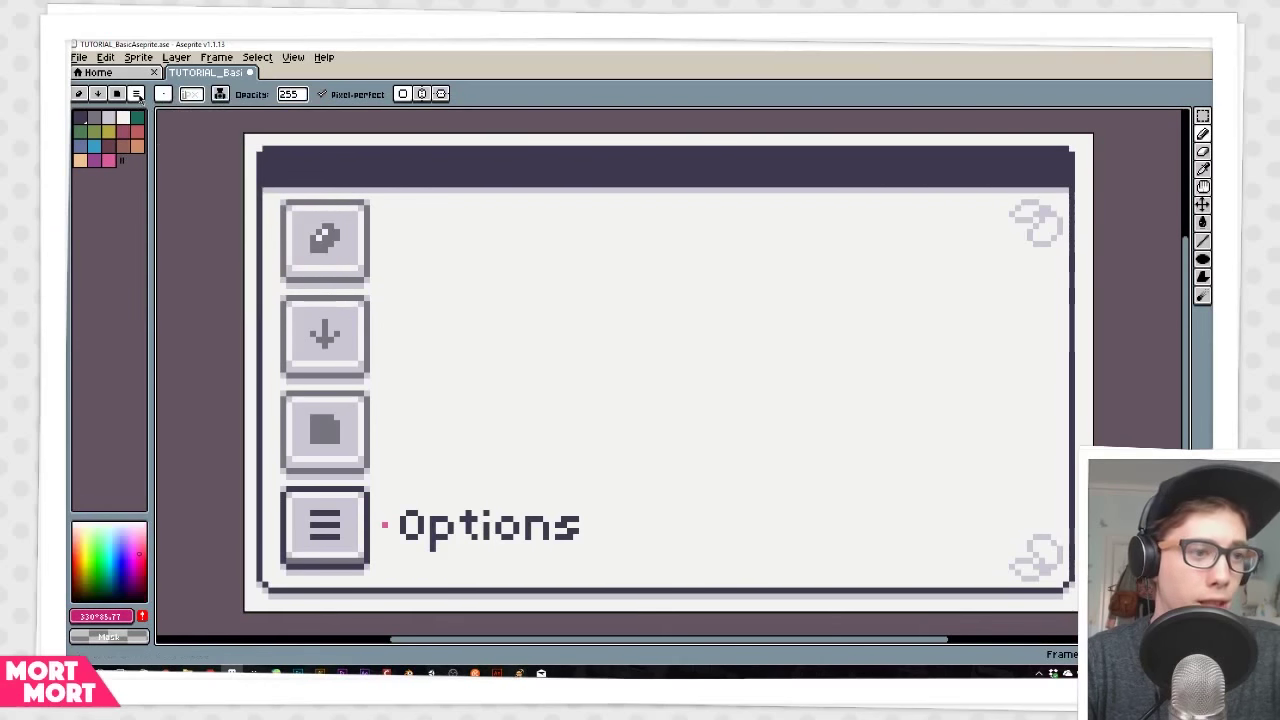
{"action": "left_click", "coordinate": [135, 94]}
{"action": "left_click", "coordinate": [181, 228]}
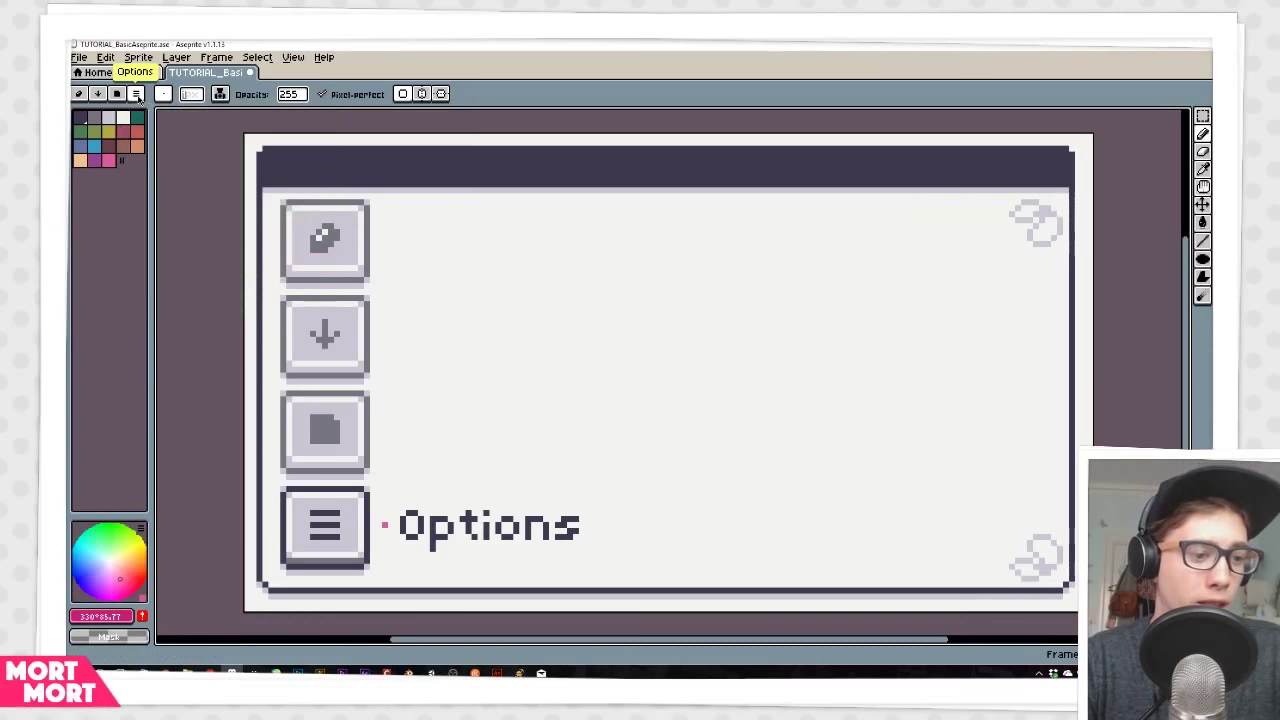
{"action": "left_click", "coordinate": [135, 94]}
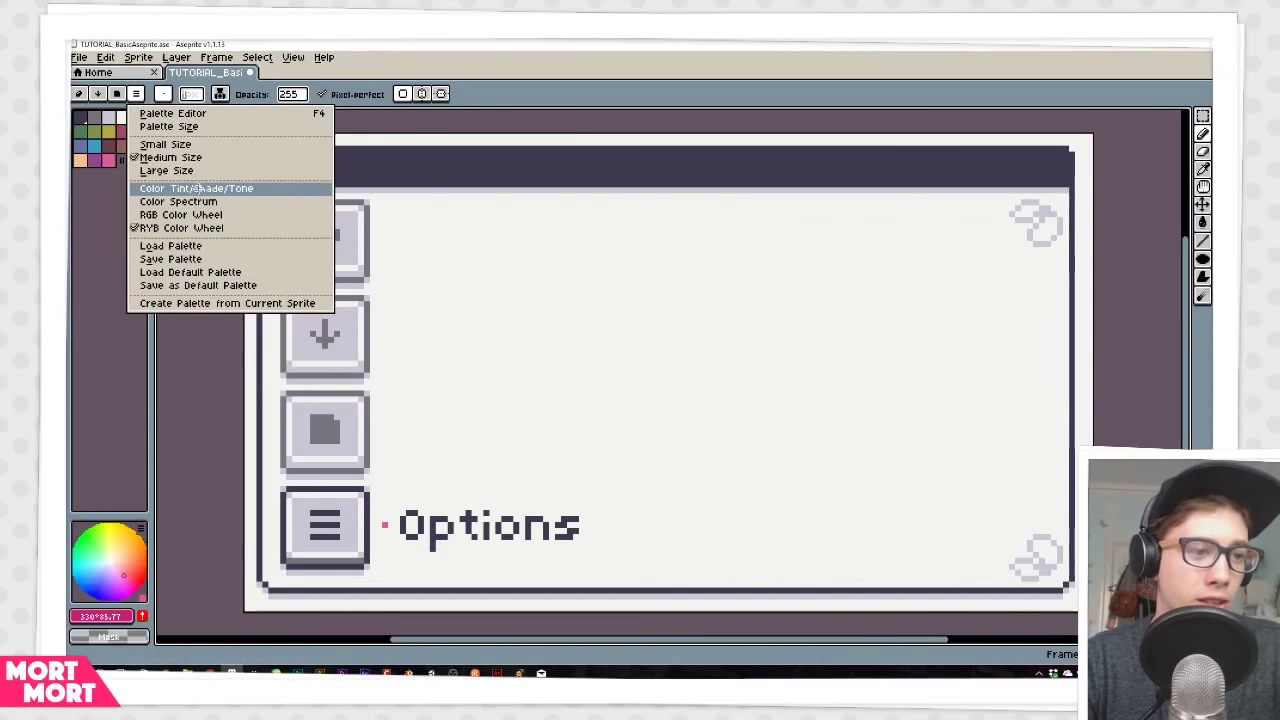
{"action": "left_click", "coordinate": [199, 189]}
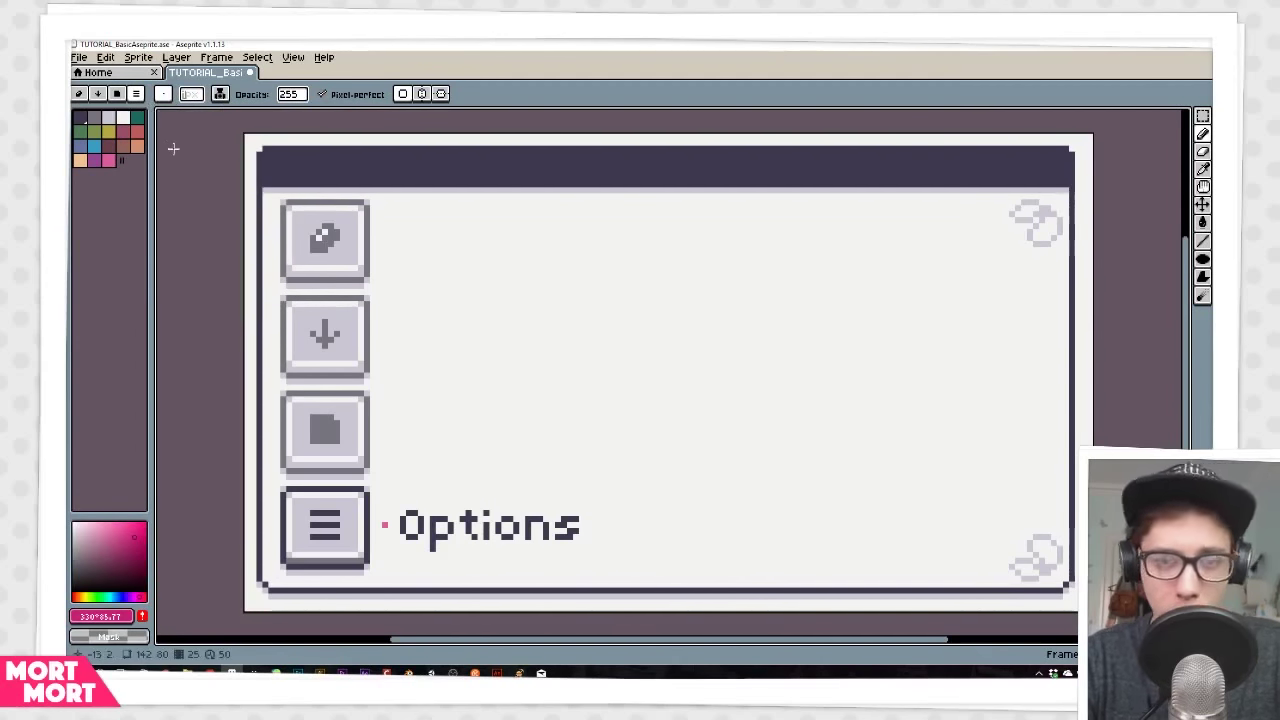
Step: Open the palette options list
{"action": "left_click", "coordinate": [136, 94]}
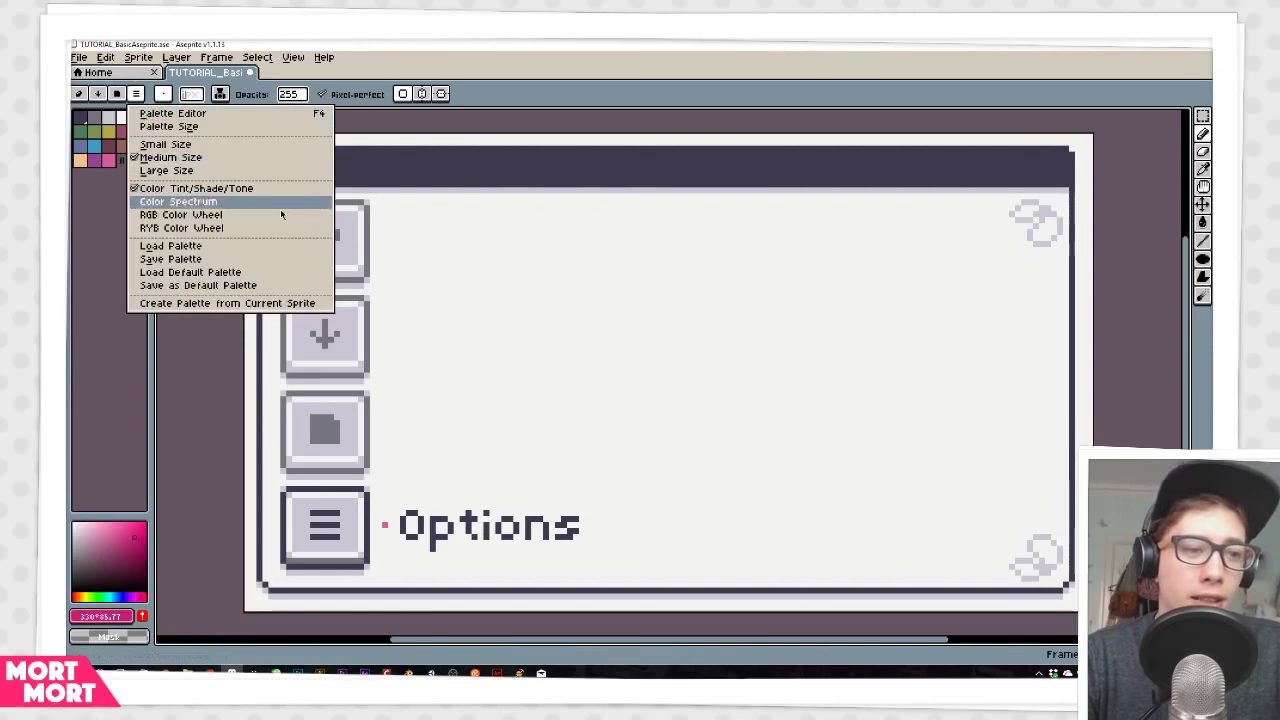